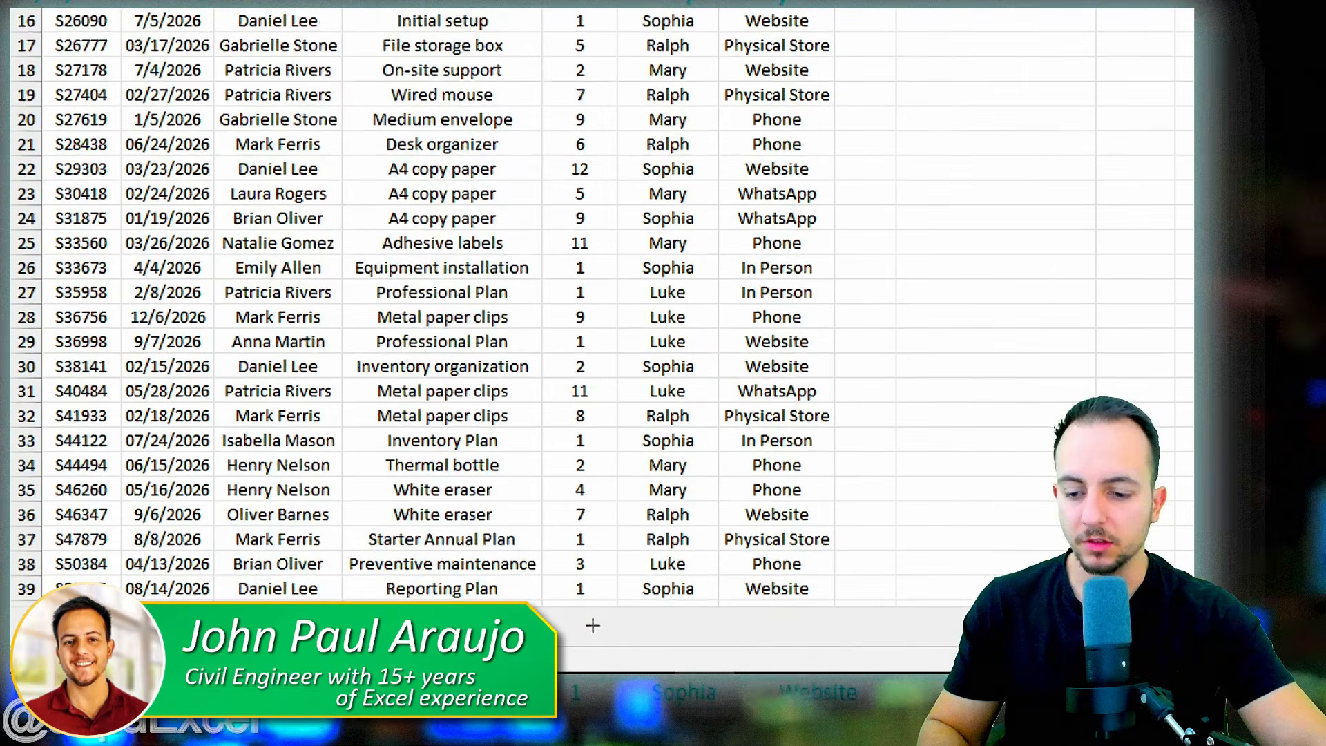
- Look through the PRODUCTS, SERVICES and PLANS sheets and return to the items sold on the SALES sheet
{"action": "left_click", "coordinate": [290, 625]}
{"action": "left_click", "coordinate": [400, 625]}
{"action": "left_click", "coordinate": [469, 625]}
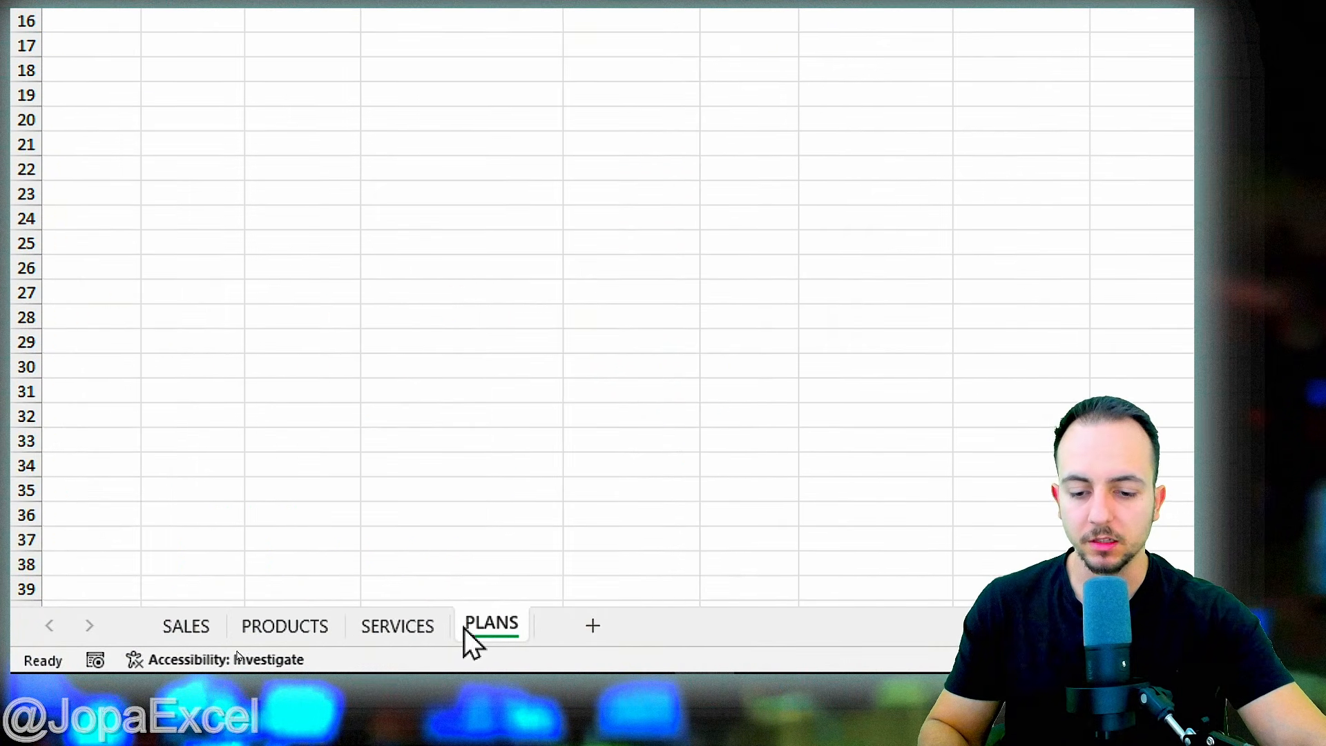
{"action": "left_click", "coordinate": [408, 621]}
{"action": "left_click", "coordinate": [292, 621]}
{"action": "left_click", "coordinate": [207, 625]}
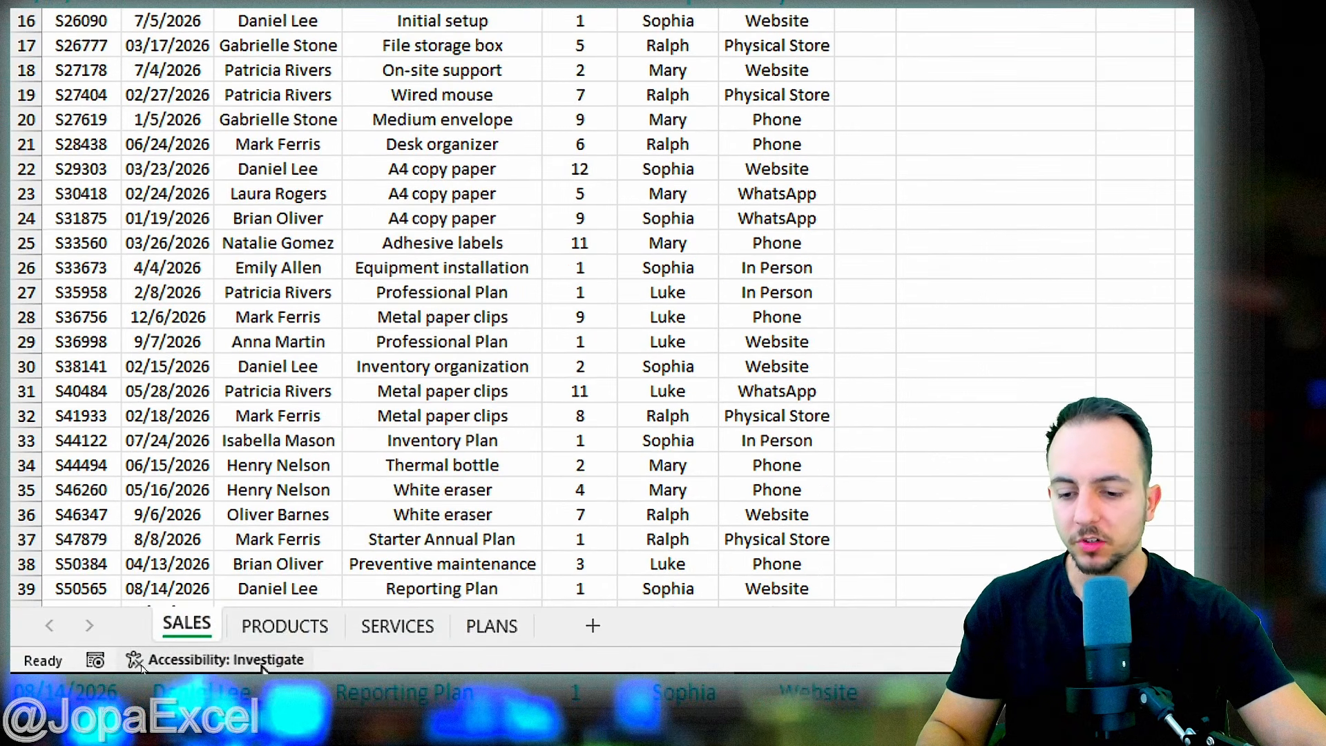
{"action": "left_click", "coordinate": [290, 745]}
{"action": "left_click", "coordinate": [296, 629]}
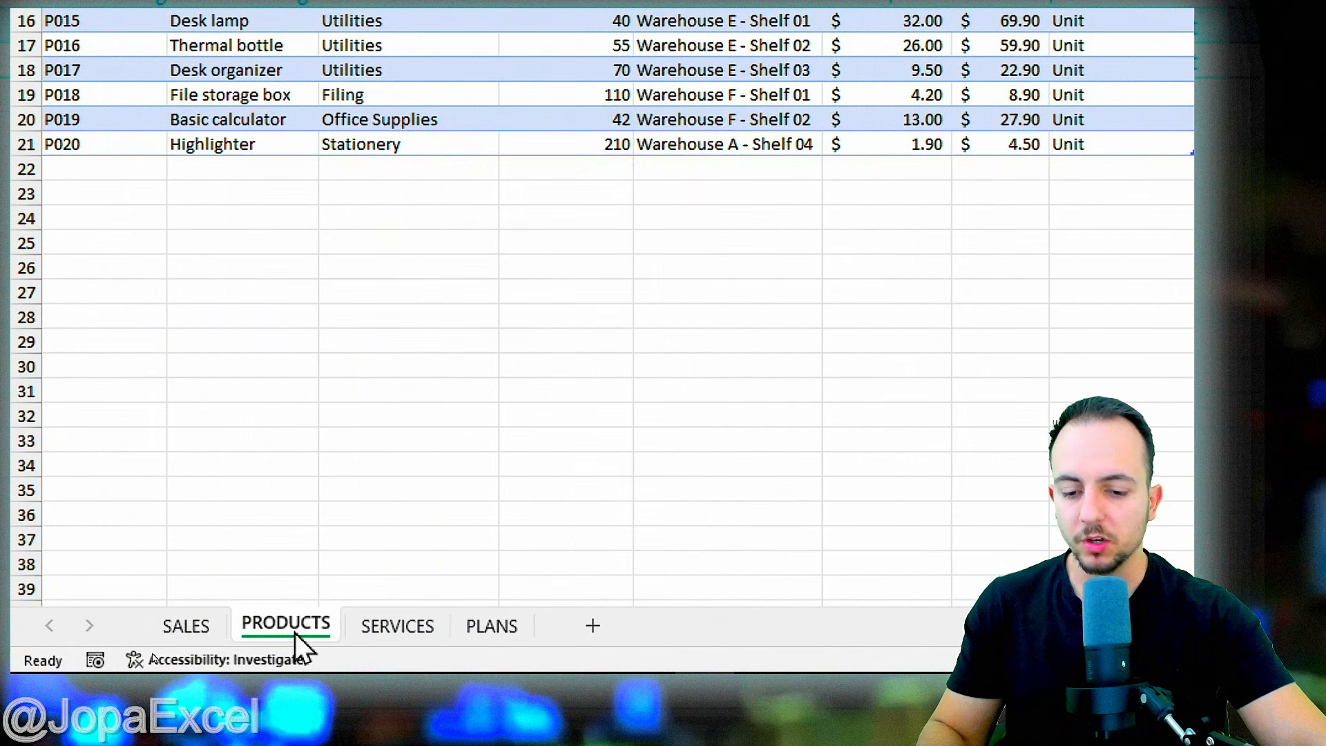
{"action": "left_click", "coordinate": [373, 645]}
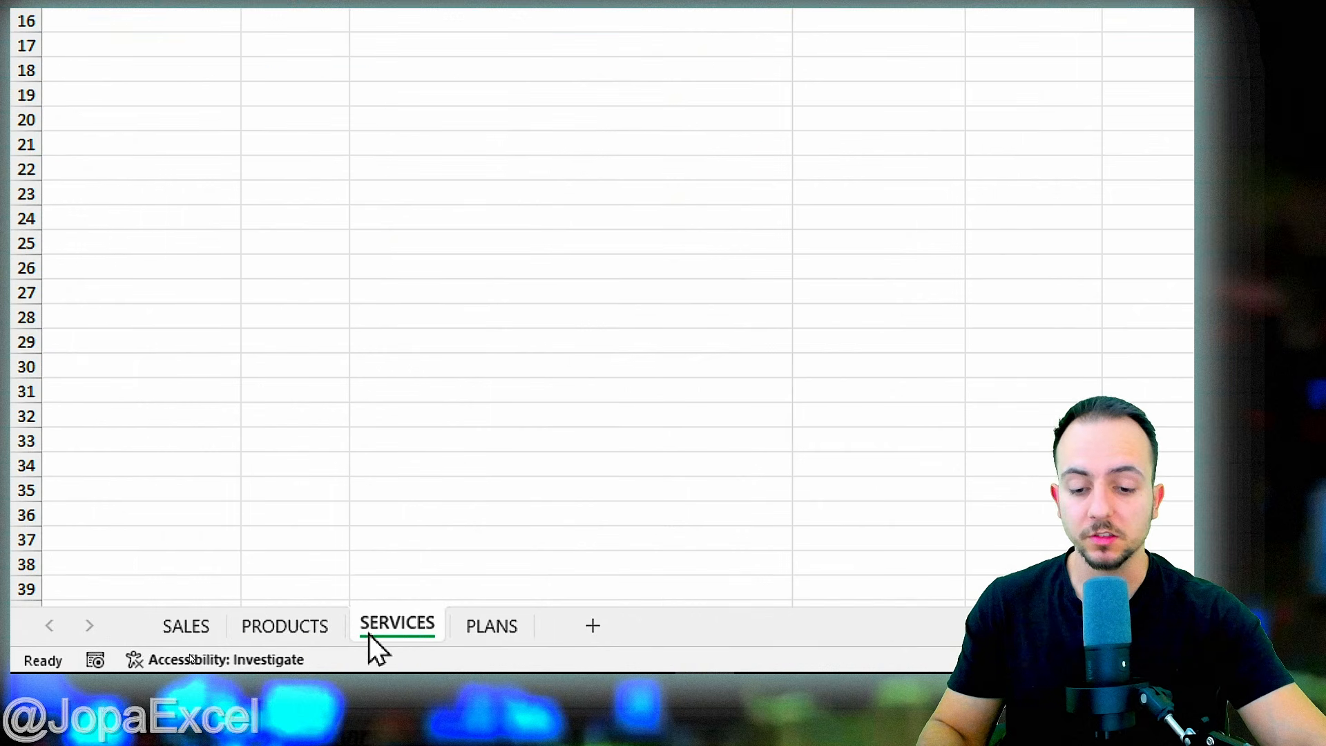
{"action": "left_click", "coordinate": [477, 627]}
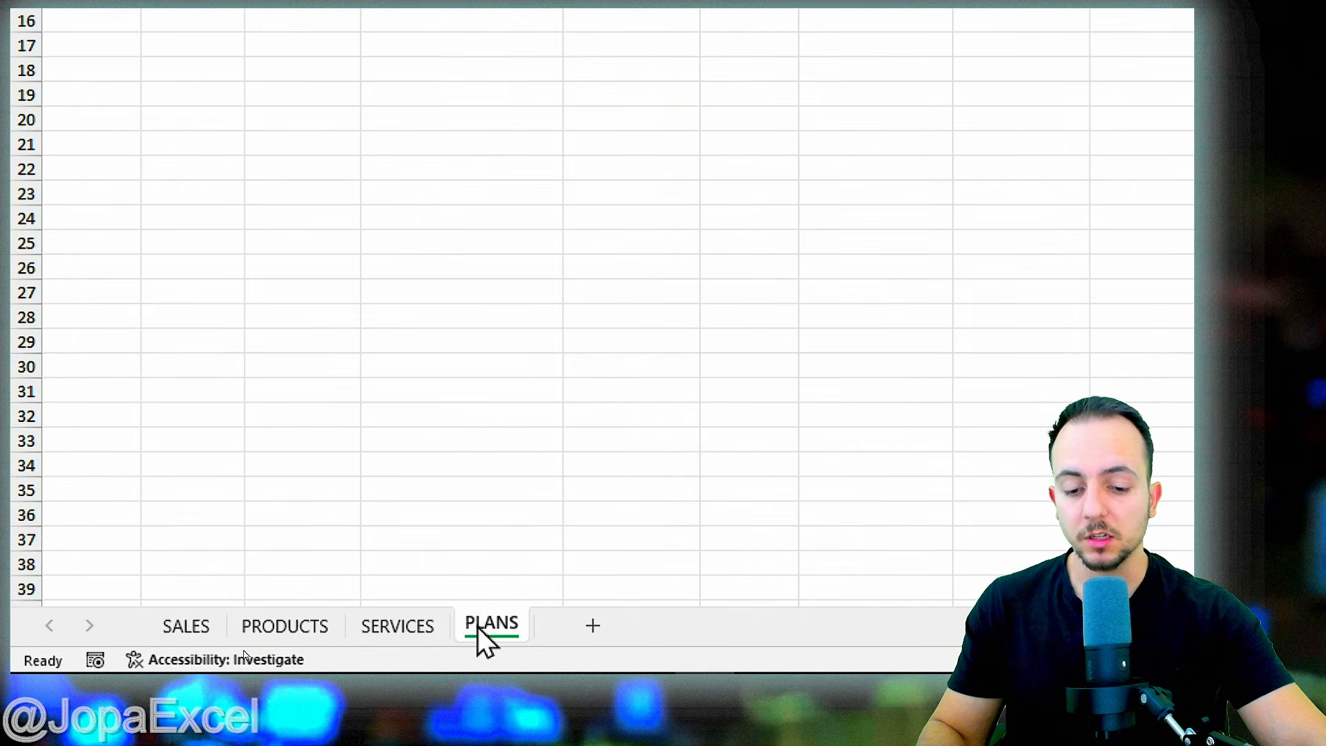
{"action": "left_click", "coordinate": [388, 625]}
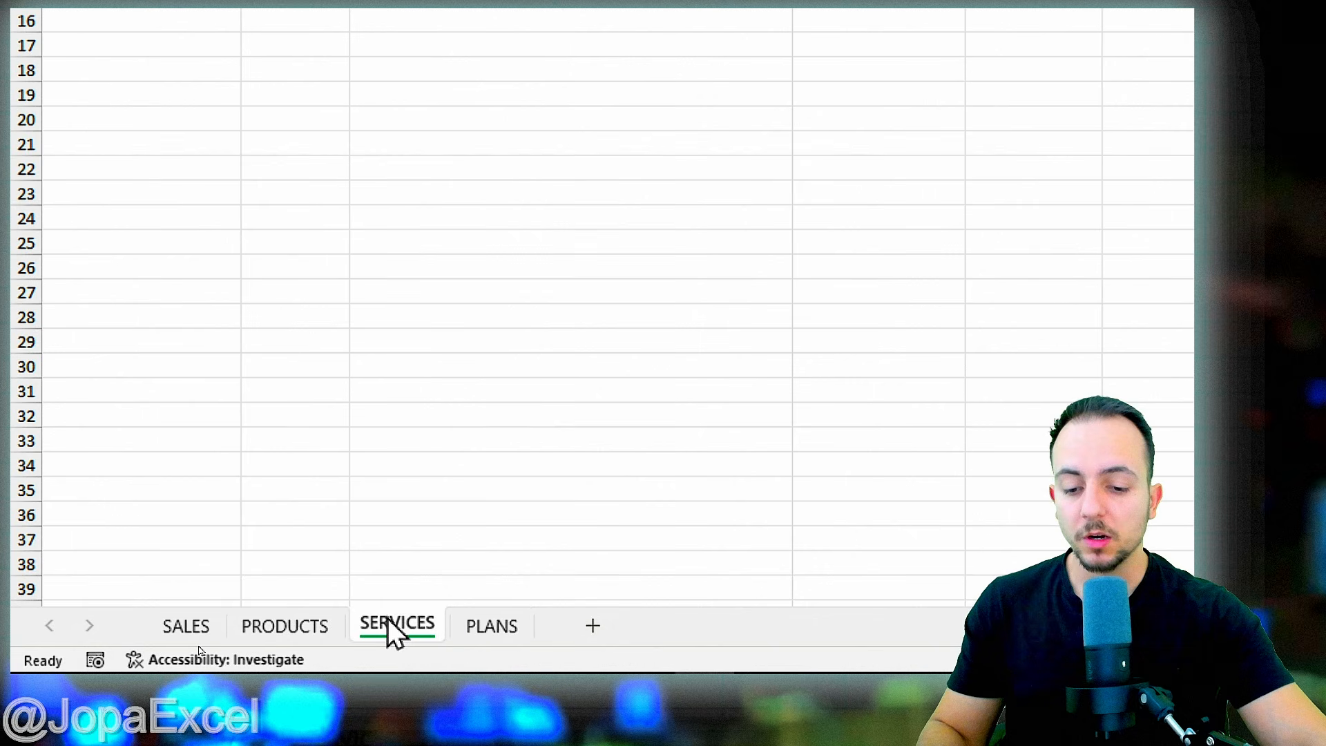
{"action": "left_click", "coordinate": [311, 625]}
{"action": "left_click", "coordinate": [189, 622]}
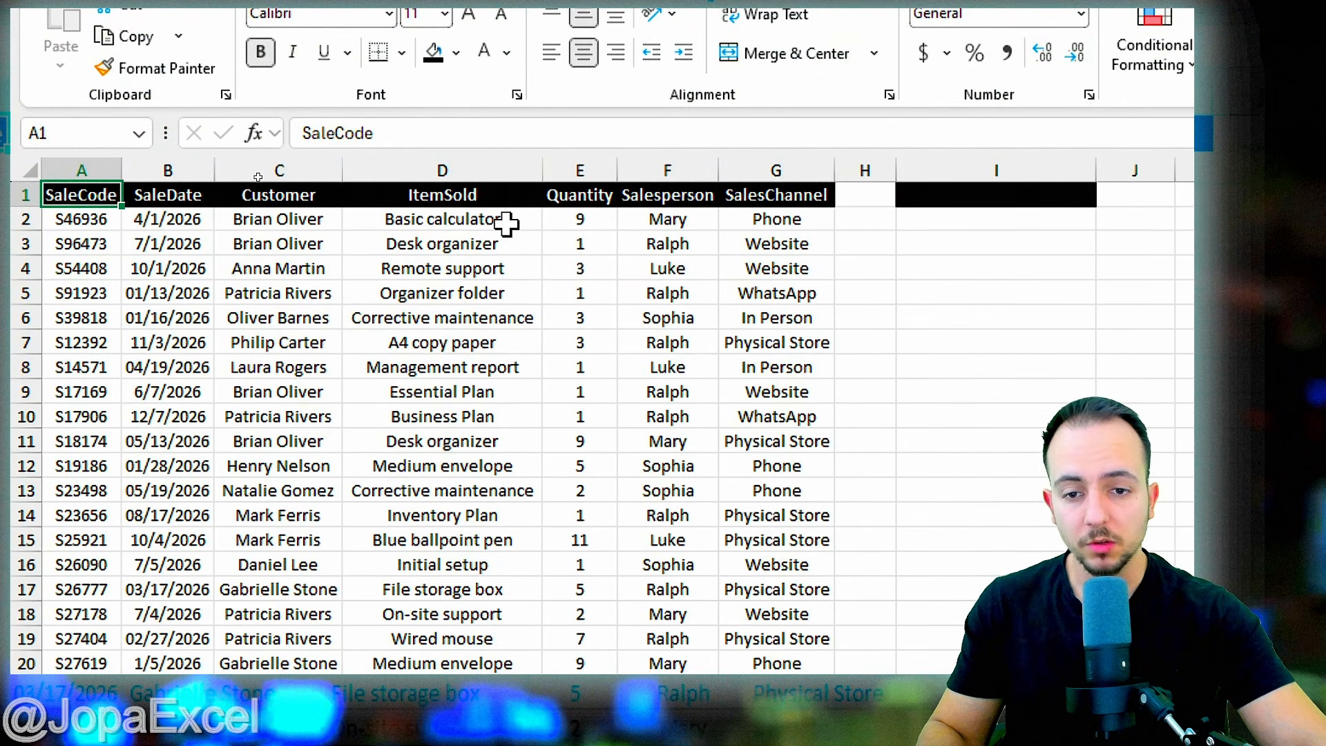
{"action": "left_click", "coordinate": [509, 218]}
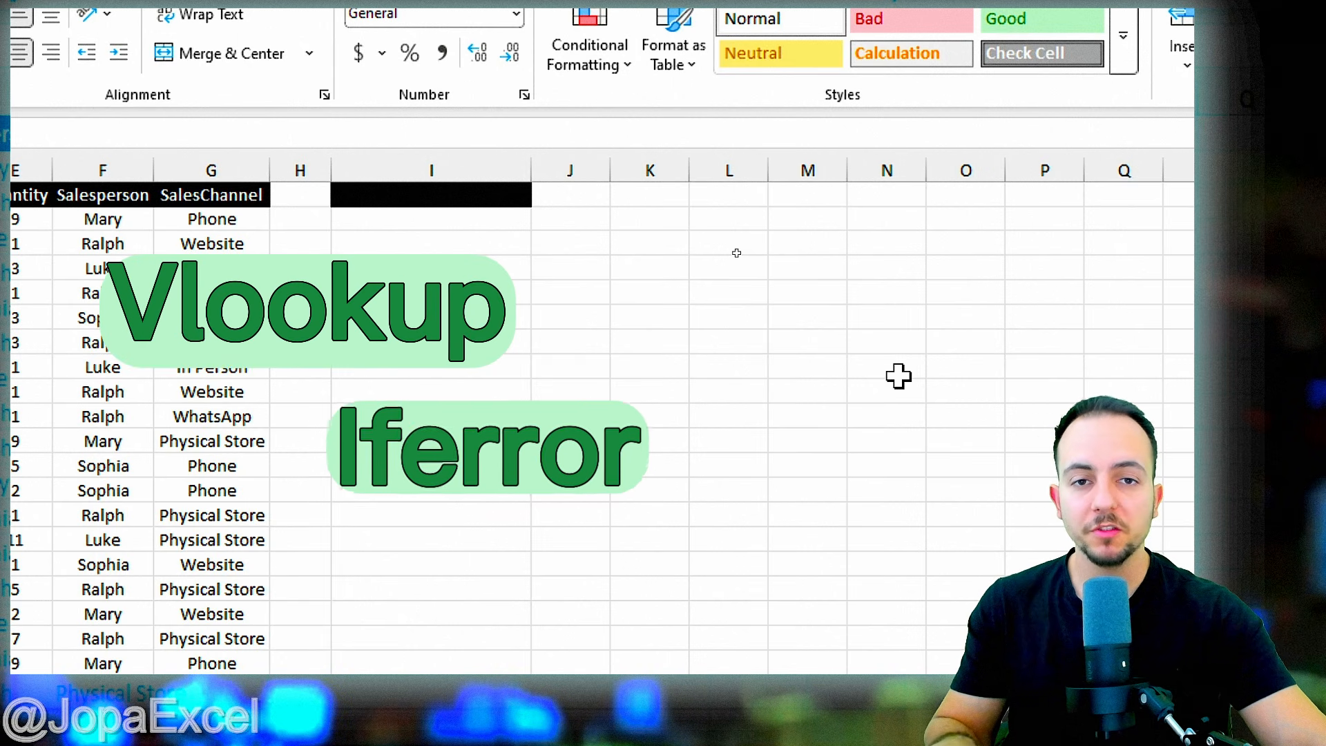
- Enter the header VLOOKUP in cell I1 of the SALES sheet
{"action": "left_click", "coordinate": [441, 156]}
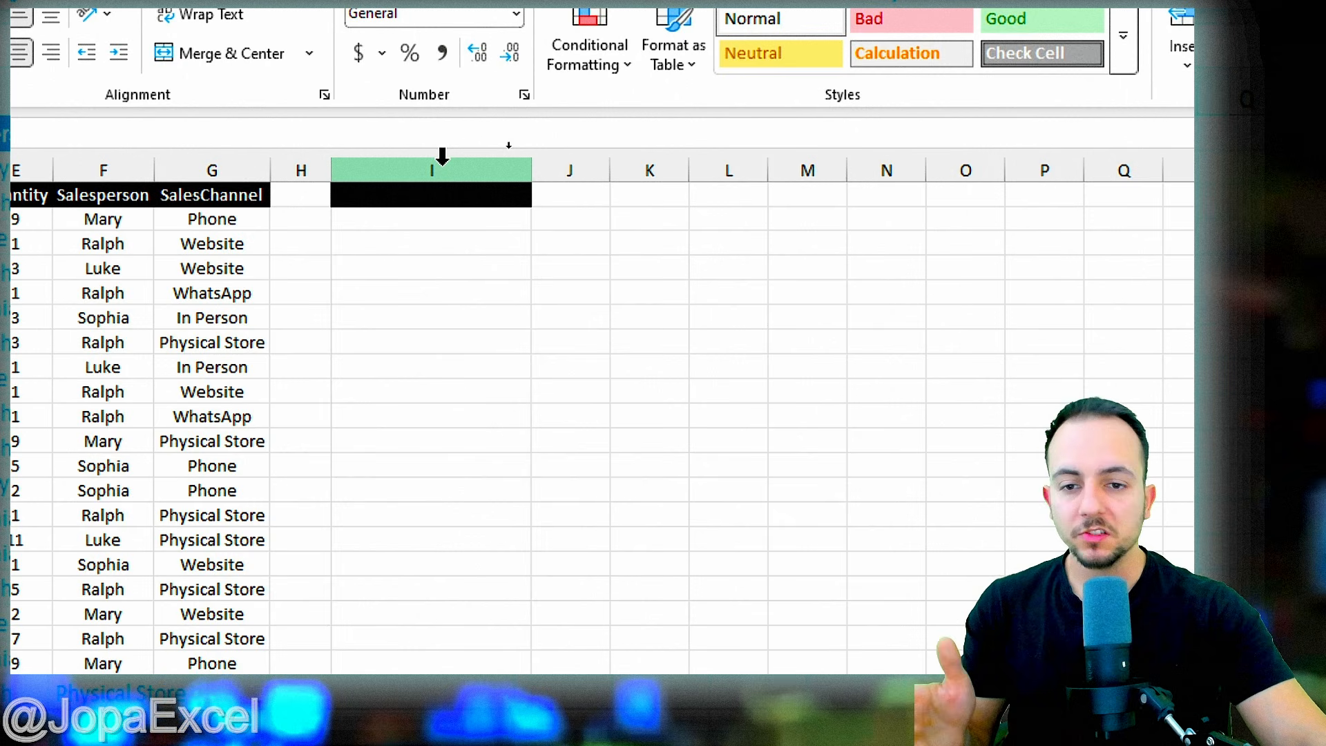
{"action": "left_click", "coordinate": [444, 197]}
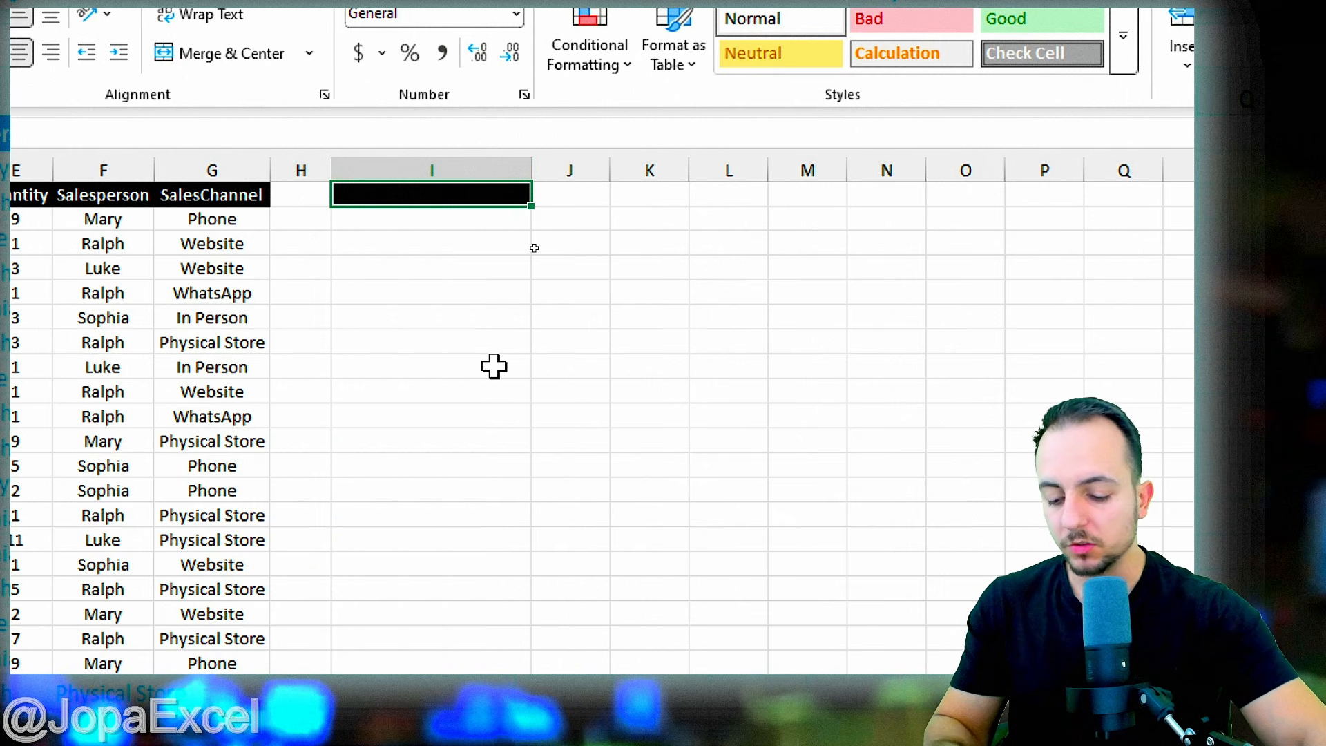
{"action": "type", "text": "vLO"}
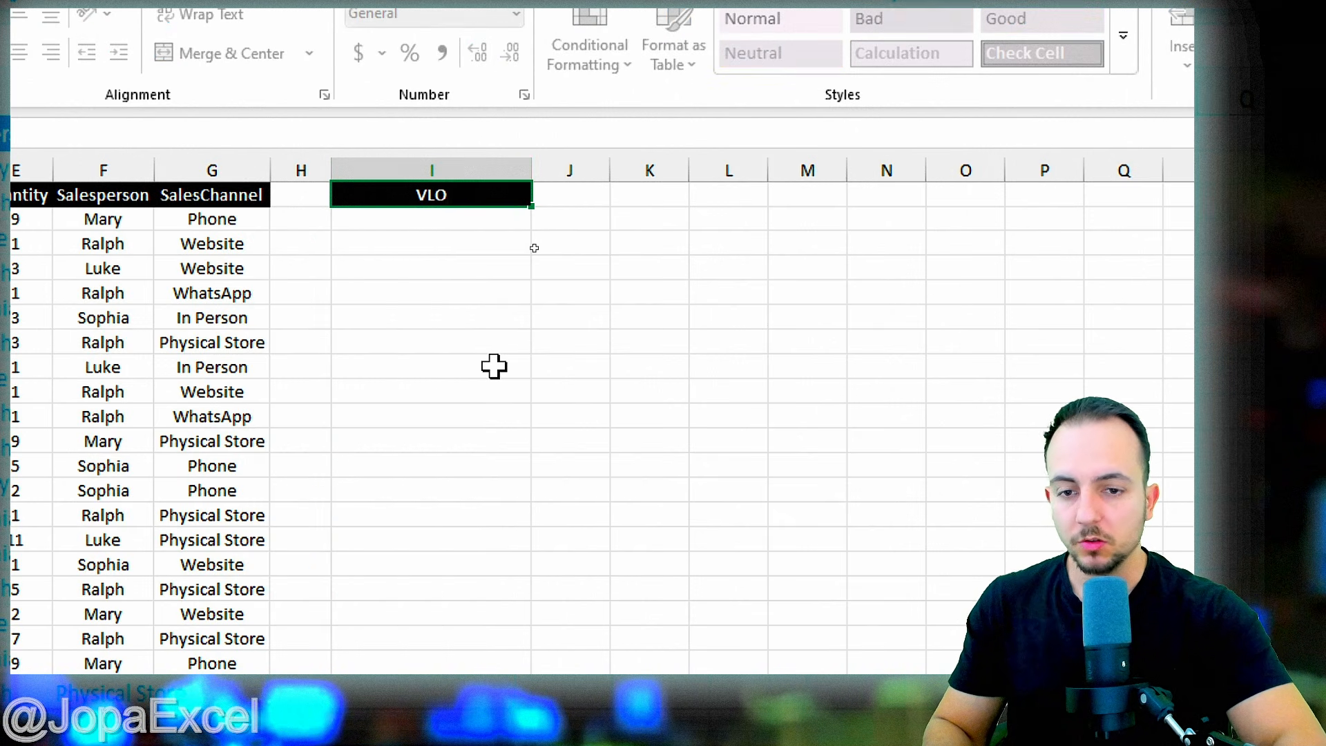
{"action": "type", "text": "OKUP"}
{"action": "key", "text": "Return"}
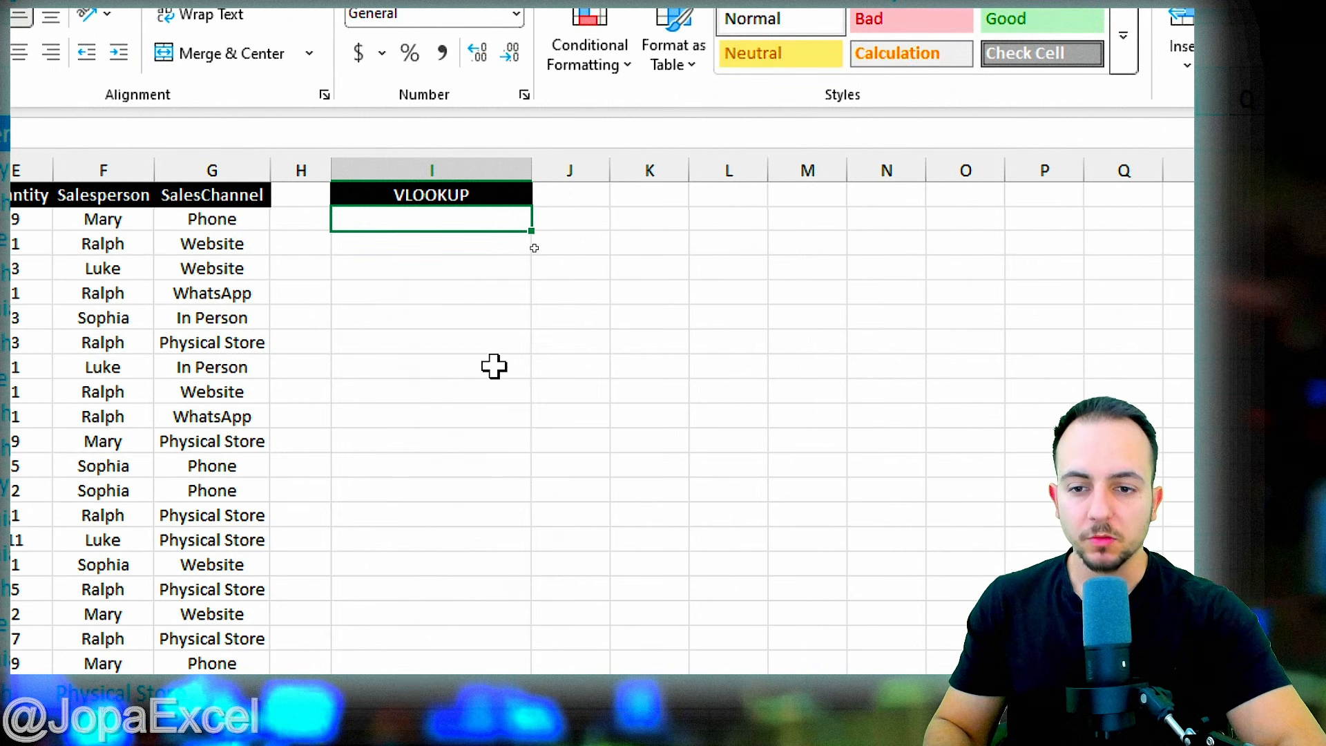
- Start a VLOOKUP formula in cell I2 with the sold item in D2 as the lookup value
{"action": "type", "text": "="}
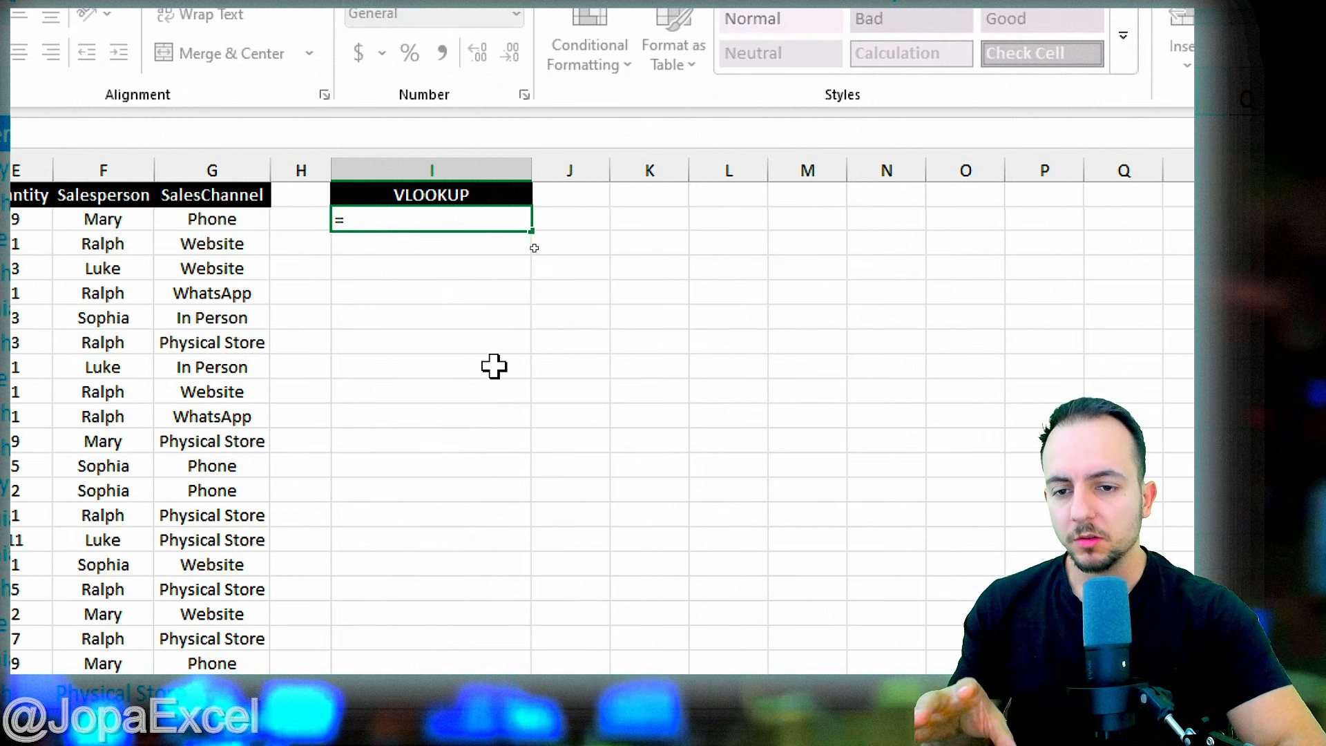
{"action": "type", "text": "VLOOK"}
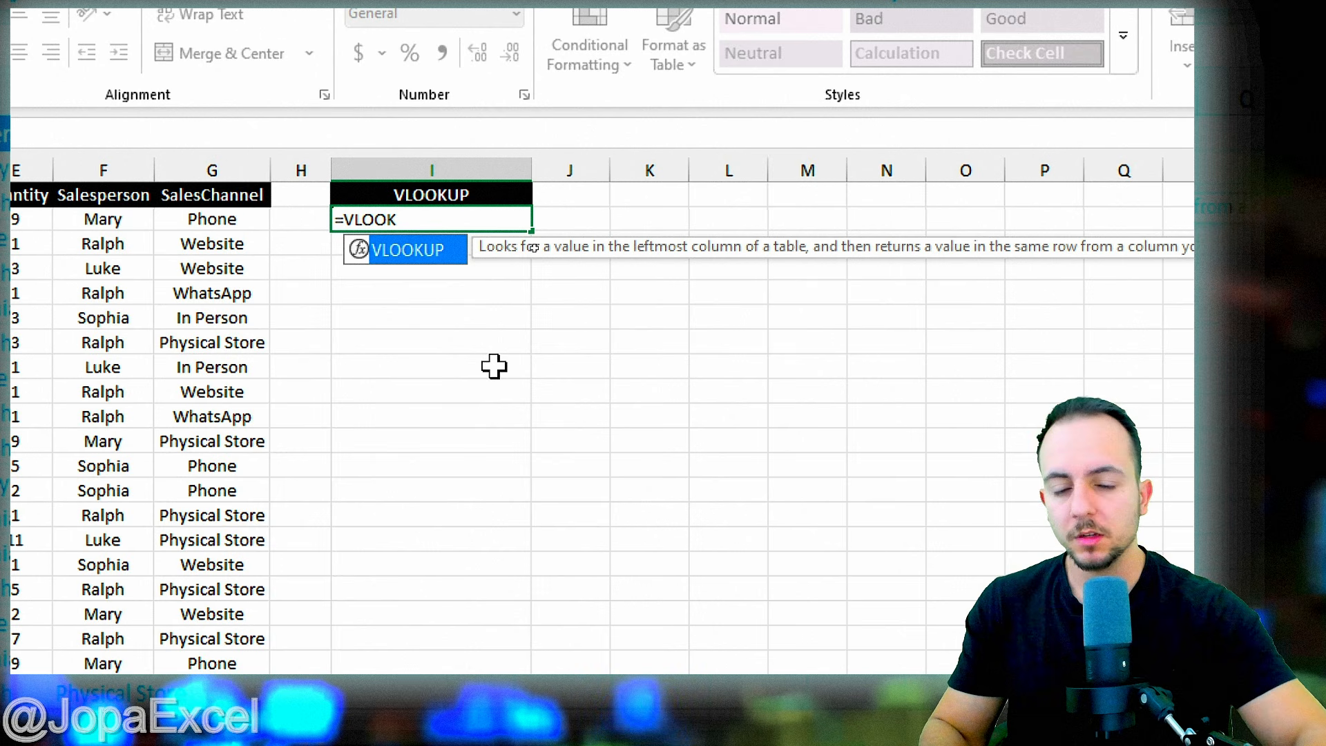
{"action": "double_click", "coordinate": [423, 250]}
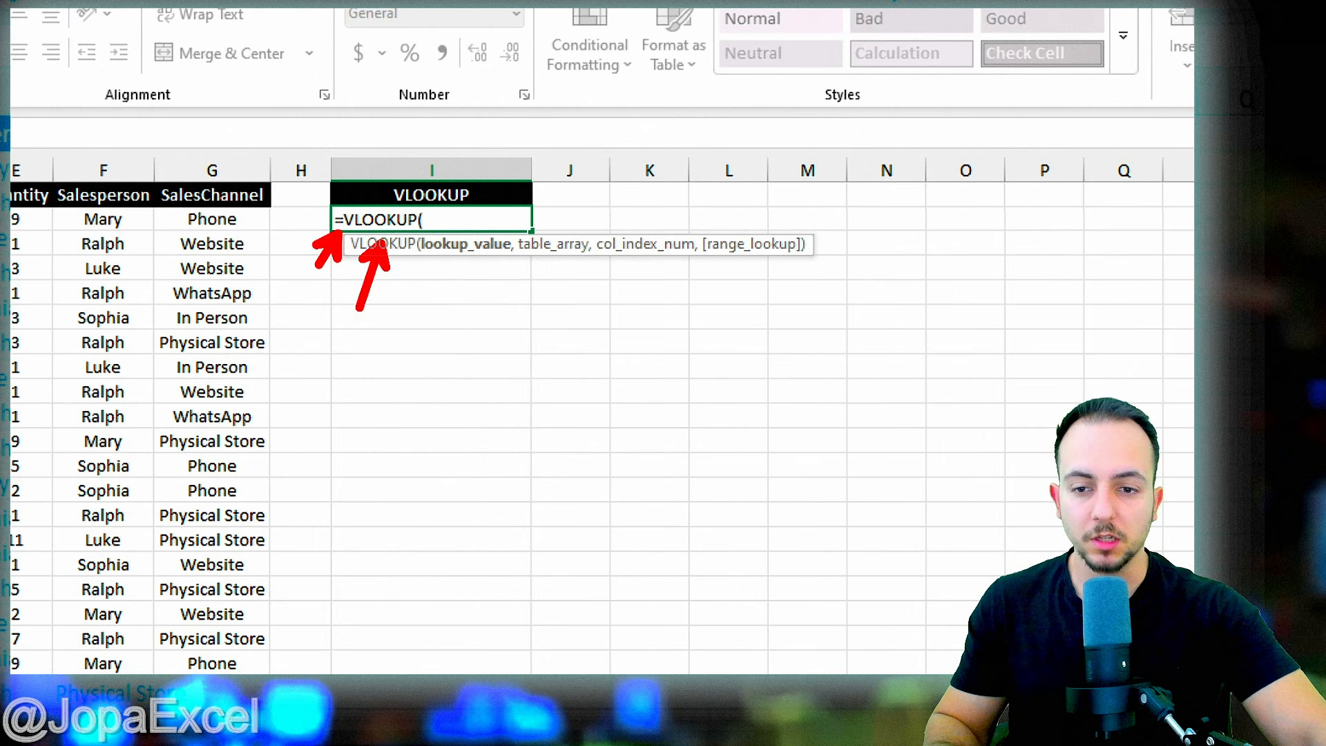
{"action": "left_click_drag", "start_coordinate": [359, 308], "coordinate": [356, 323]}
{"action": "left_click_drag", "start_coordinate": [422, 239], "coordinate": [431, 330]}
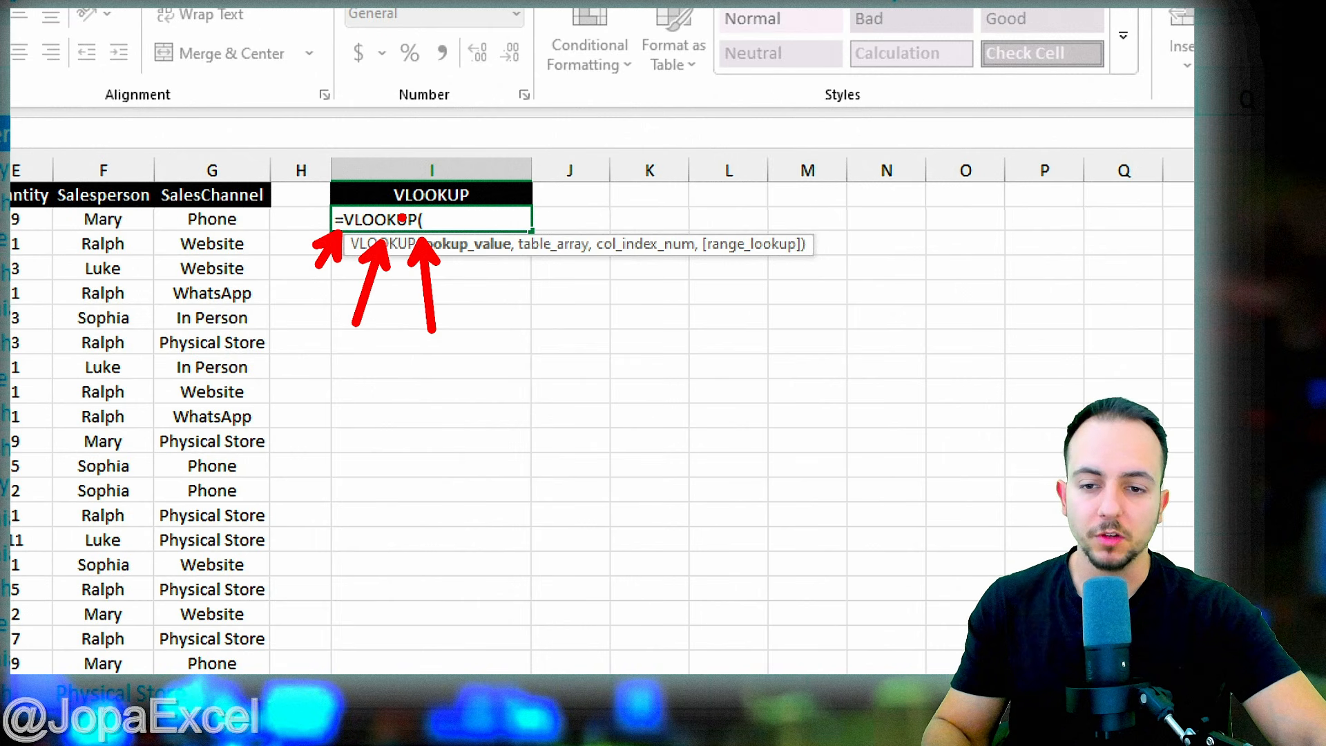
{"action": "key", "text": "Escape"}
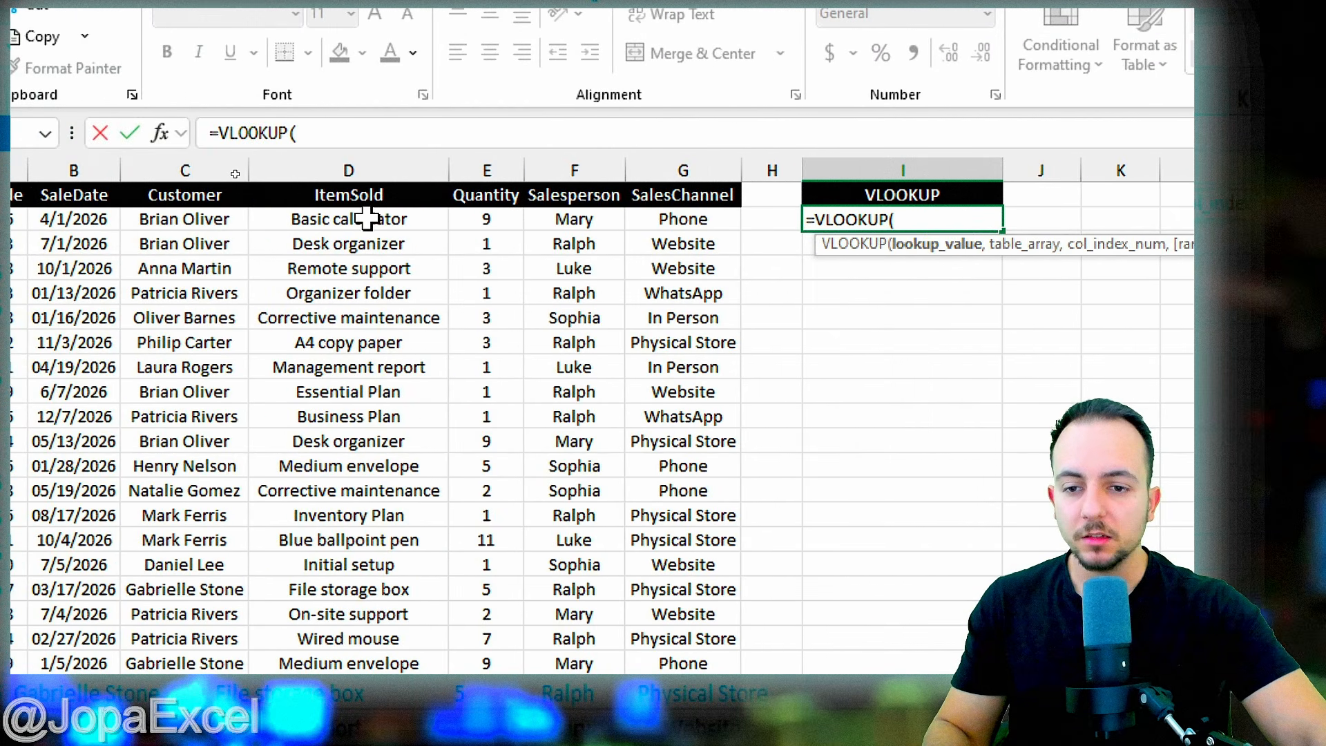
{"action": "left_click", "coordinate": [366, 219]}
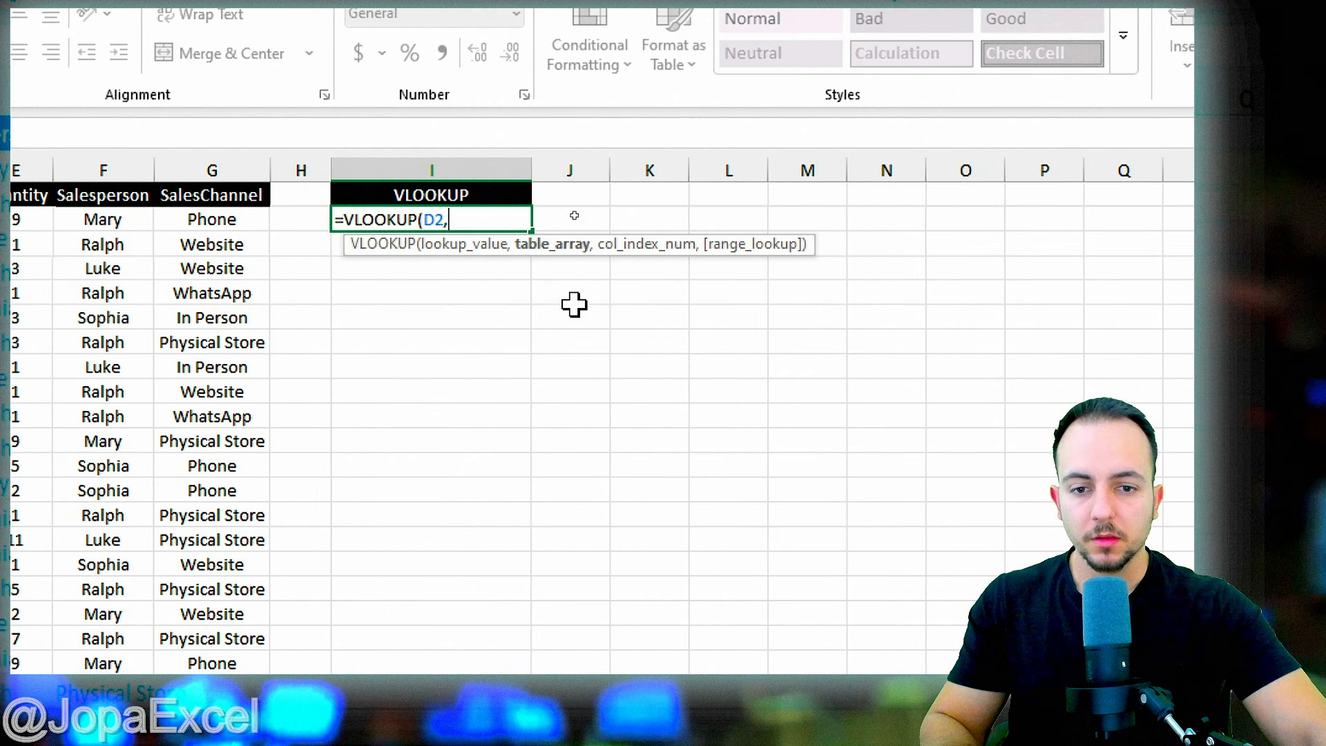
{"action": "type", "text": ","}
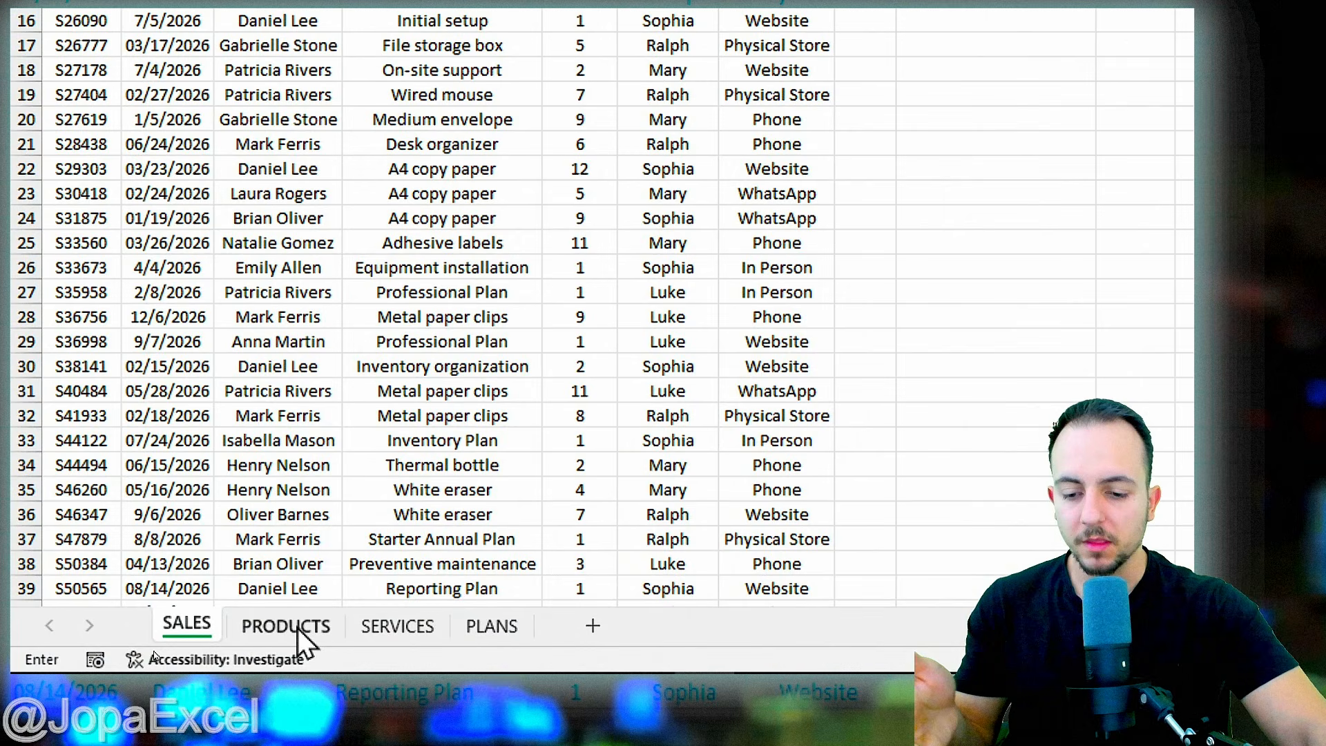
- Set the formula's table array to columns B:G of the PRODUCTS sheet, from ProductName to SalePrice
{"action": "left_click", "coordinate": [298, 625]}
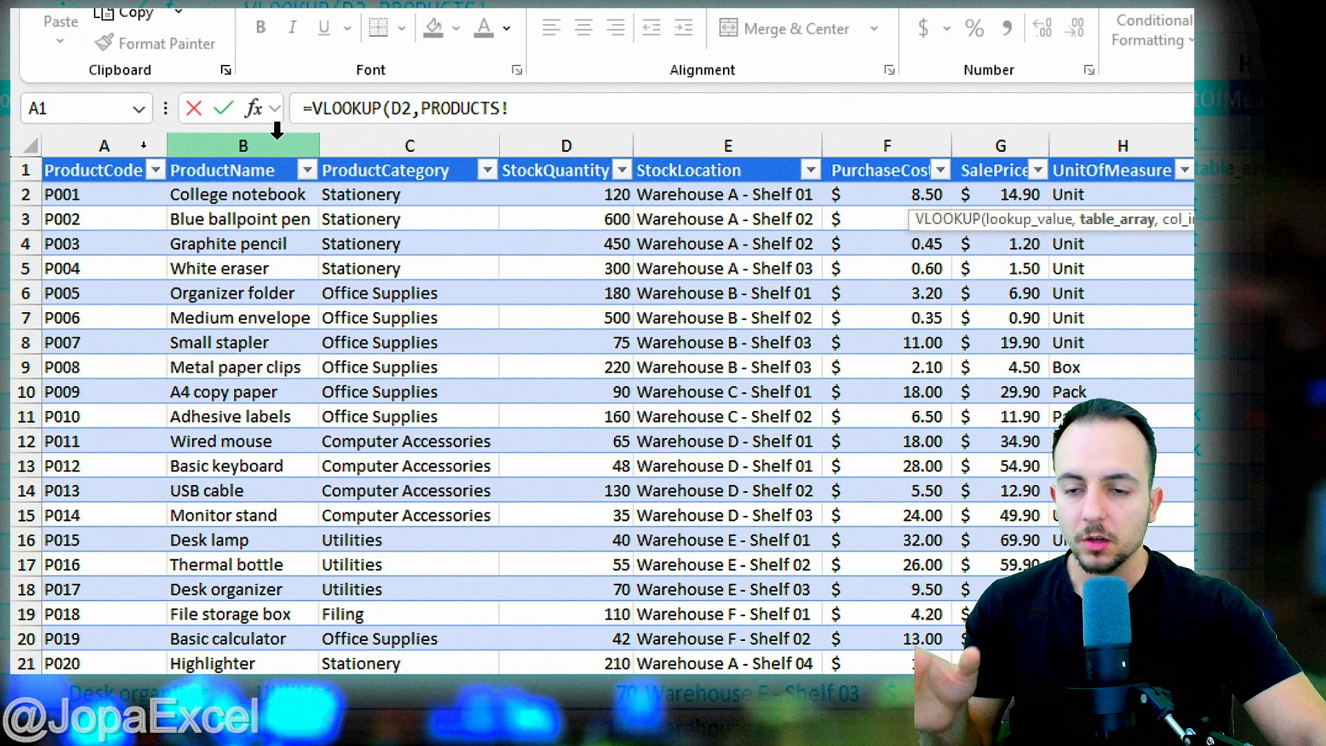
{"action": "left_click", "coordinate": [277, 130]}
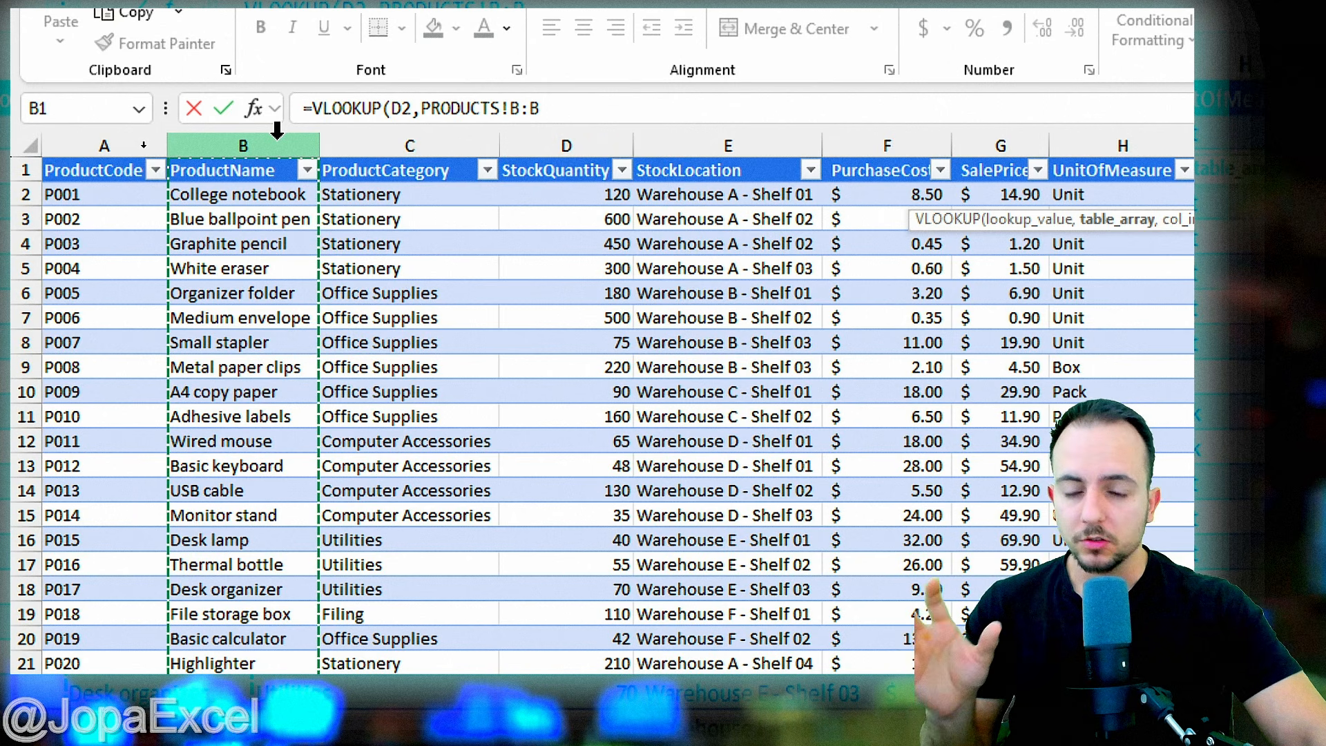
{"action": "left_click_drag", "start_coordinate": [277, 132], "coordinate": [630, 153]}
{"action": "left_click_drag", "start_coordinate": [840, 169], "coordinate": [996, 171]}
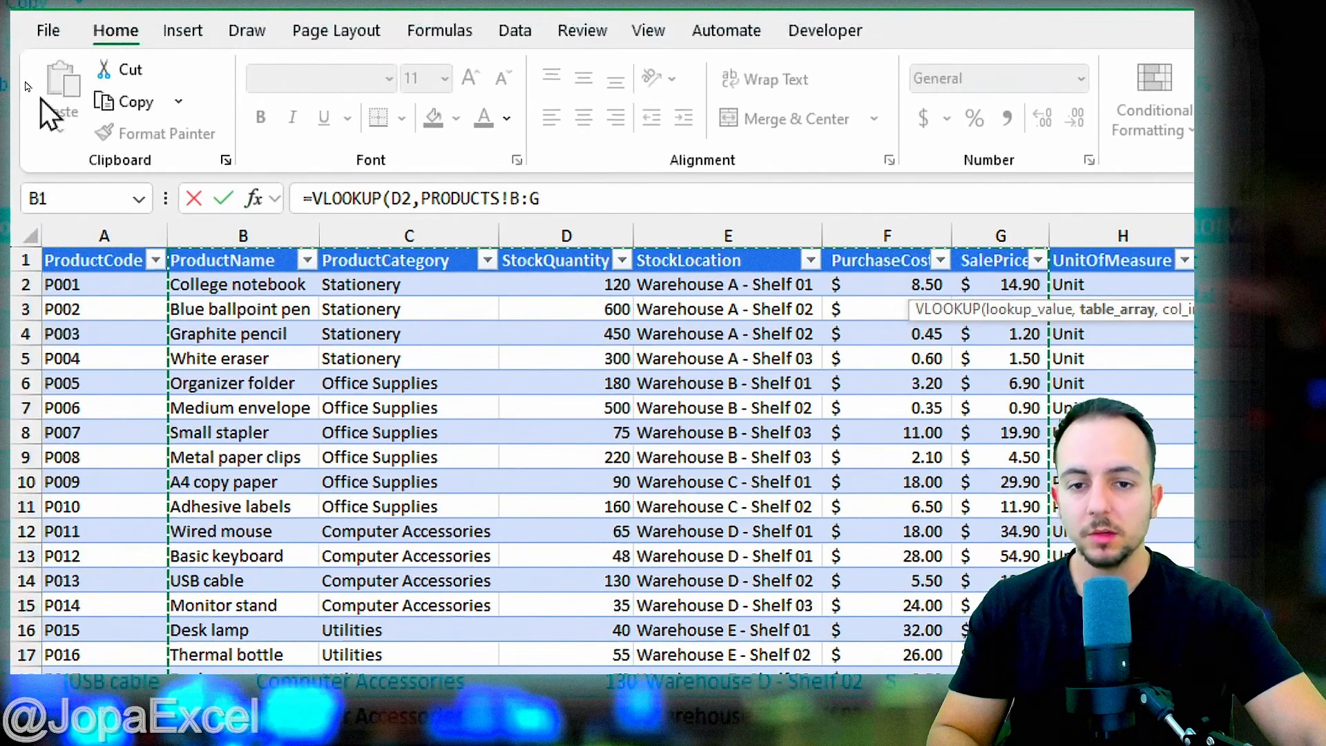
{"action": "type", "text": ","}
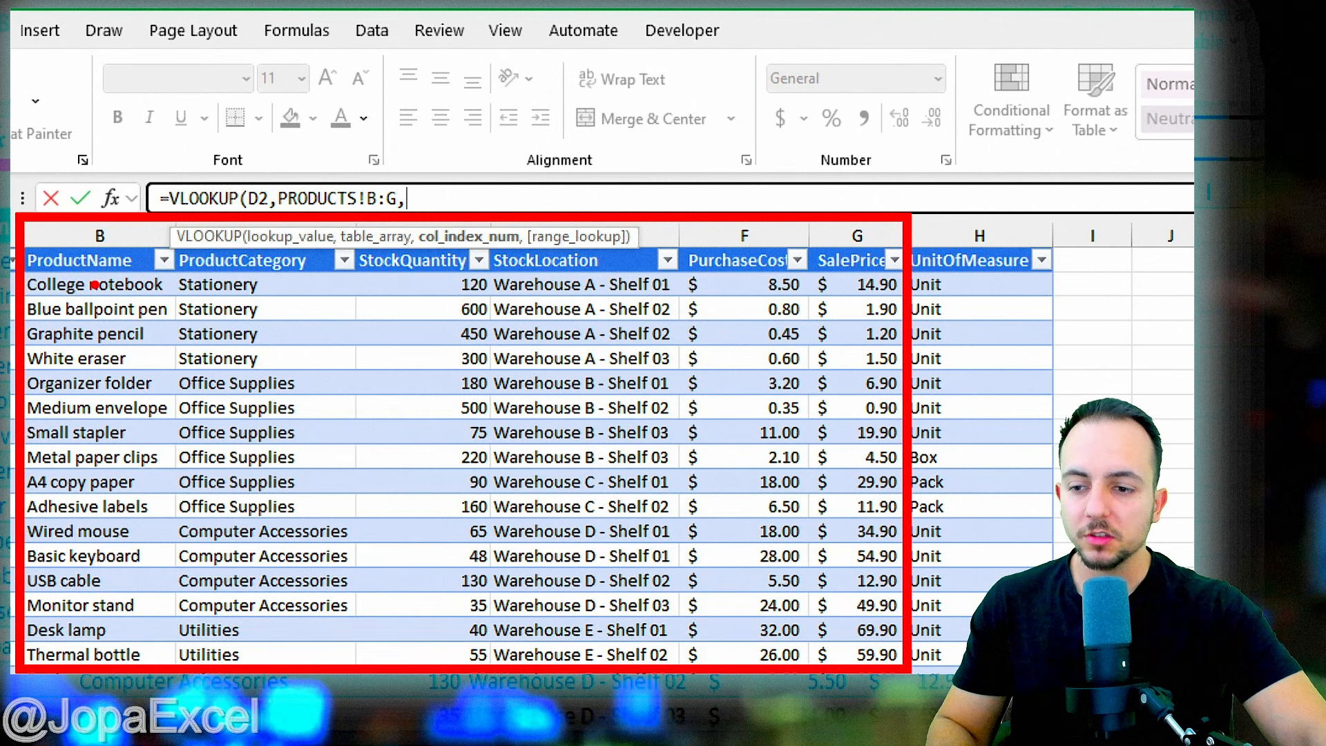
{"action": "mouse_move", "coordinate": [83, 312]}
{"action": "left_mouse_down"}
{"action": "mouse_move", "coordinate": [95, 366]}
{"action": "mouse_move", "coordinate": [123, 388]}
{"action": "left_mouse_up"}
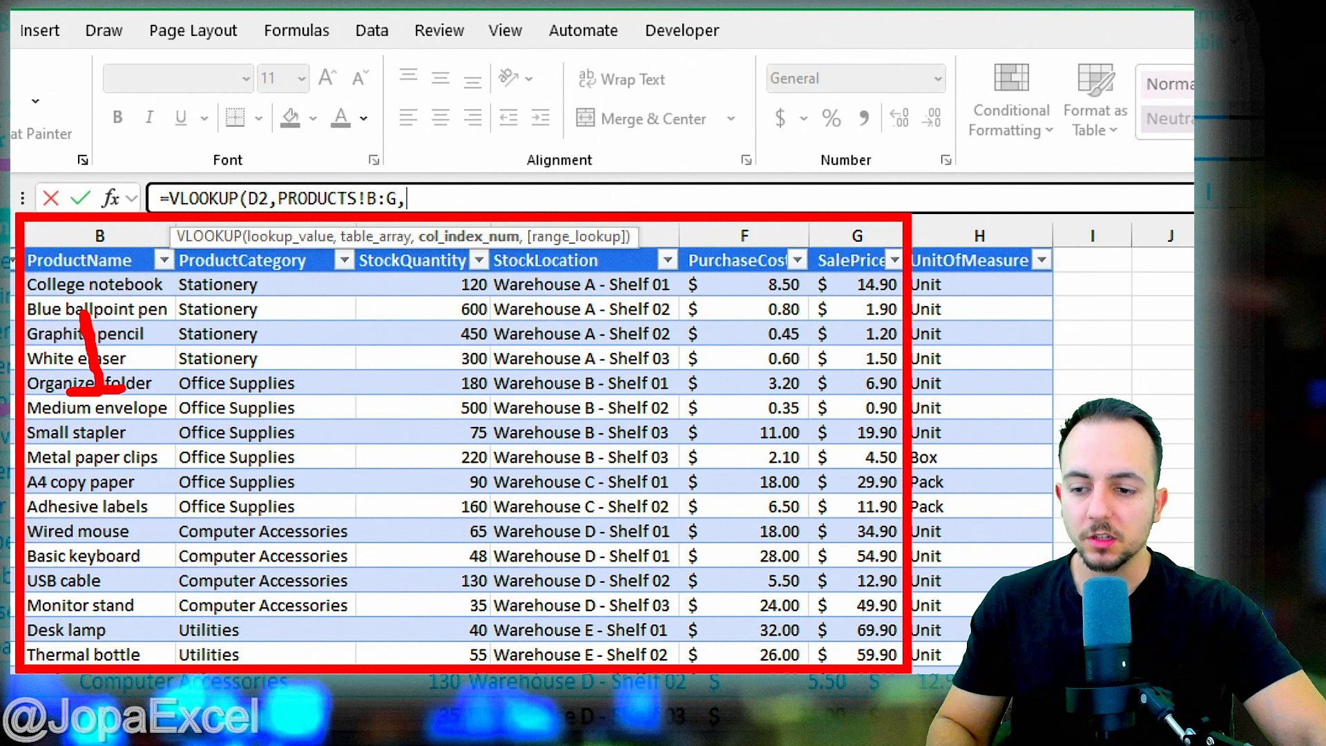
{"action": "mouse_move", "coordinate": [253, 331]}
{"action": "left_mouse_down"}
{"action": "mouse_move", "coordinate": [285, 333]}
{"action": "mouse_move", "coordinate": [307, 371]}
{"action": "left_mouse_up"}
{"action": "left_click_drag", "start_coordinate": [401, 330], "coordinate": [409, 399]}
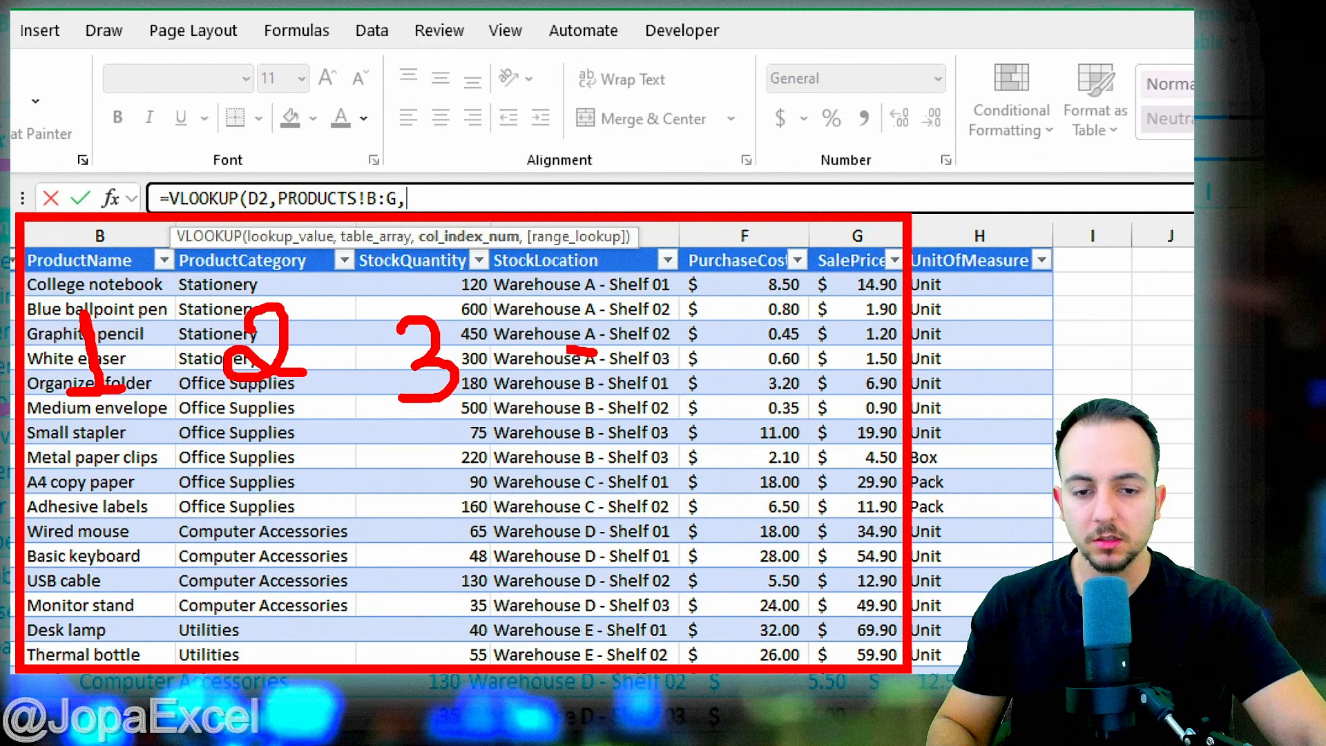
{"action": "mouse_move", "coordinate": [759, 312]}
{"action": "left_mouse_down"}
{"action": "mouse_move", "coordinate": [721, 352]}
{"action": "mouse_move", "coordinate": [728, 380]}
{"action": "left_mouse_up"}
{"action": "left_click_drag", "start_coordinate": [875, 314], "coordinate": [857, 365]}
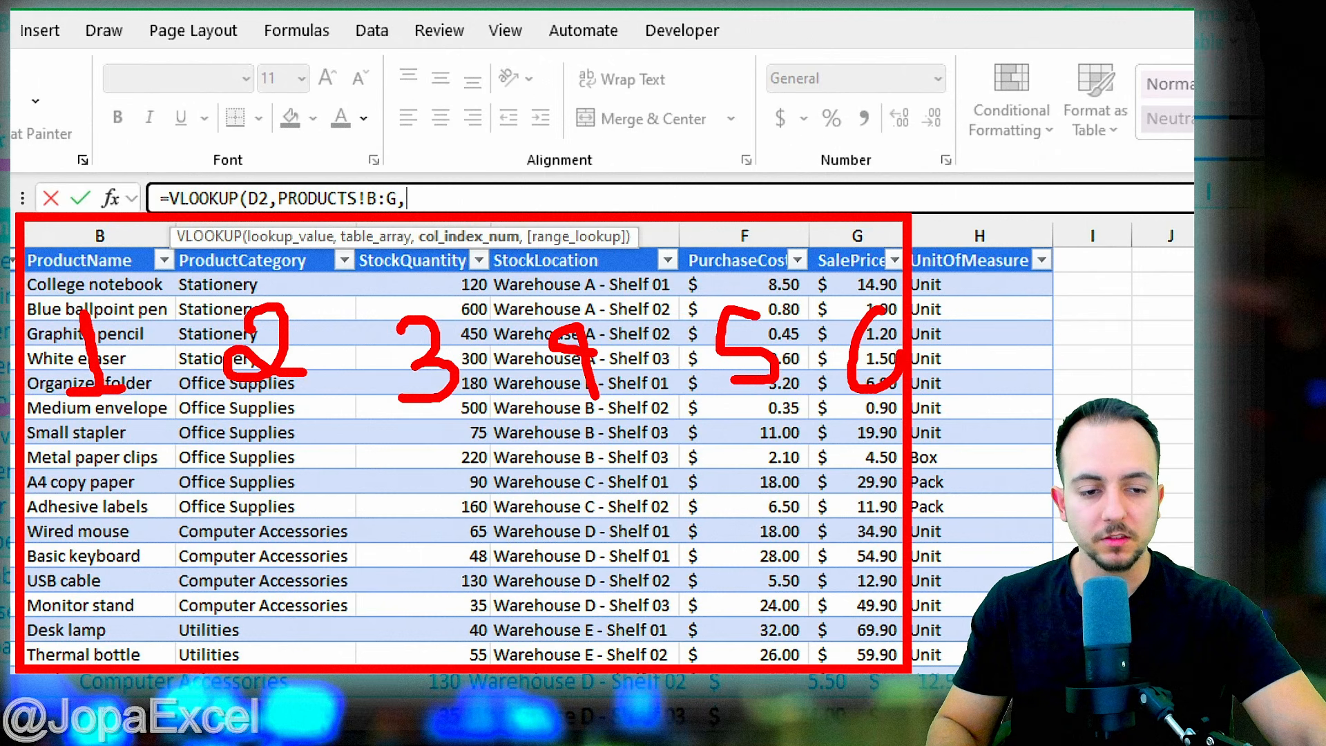
{"action": "mouse_move", "coordinate": [823, 185]}
{"action": "left_mouse_down"}
{"action": "mouse_move", "coordinate": [959, 354]}
{"action": "mouse_move", "coordinate": [827, 176]}
{"action": "left_mouse_up"}
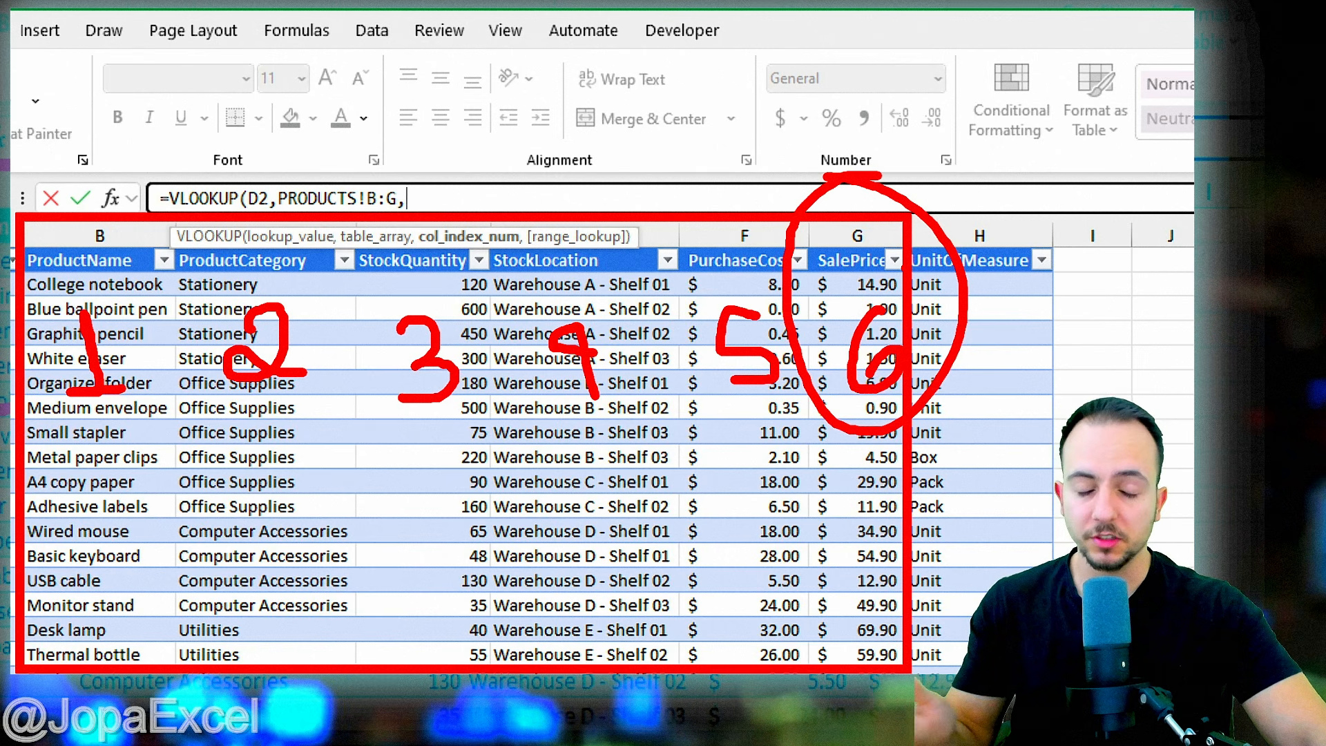
{"action": "key", "text": "Escape"}
- Complete the VLOOKUP with column index 6 and FALSE for an exact match, and enter the formula
{"action": "type", "text": "6"}
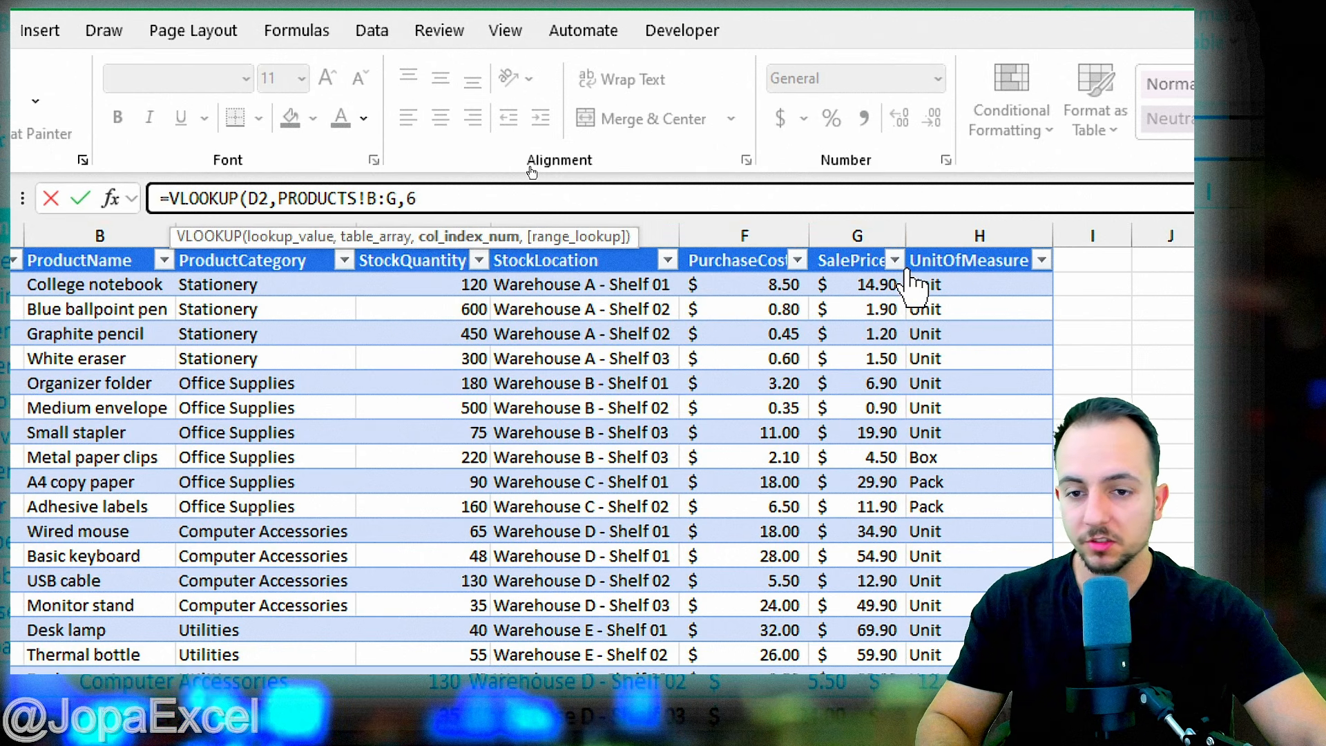
{"action": "type", "text": ","}
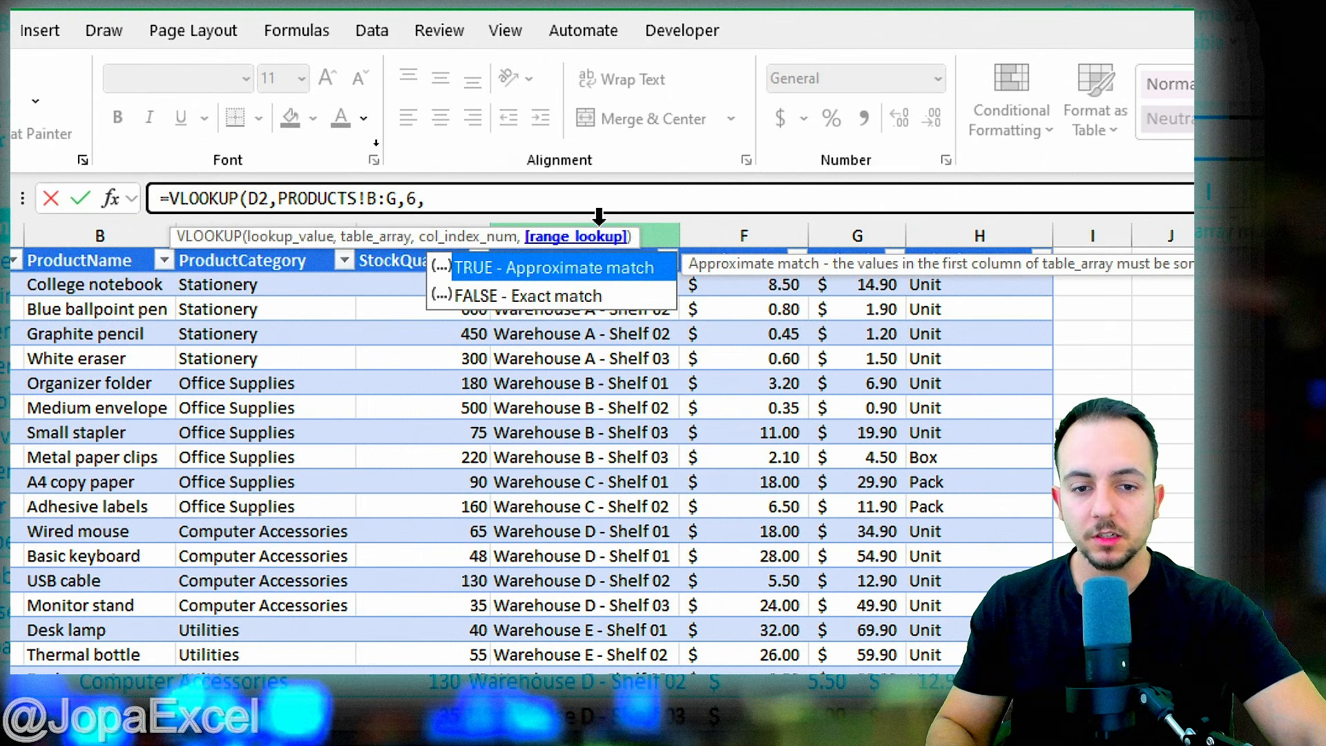
{"action": "left_click", "coordinate": [557, 294]}
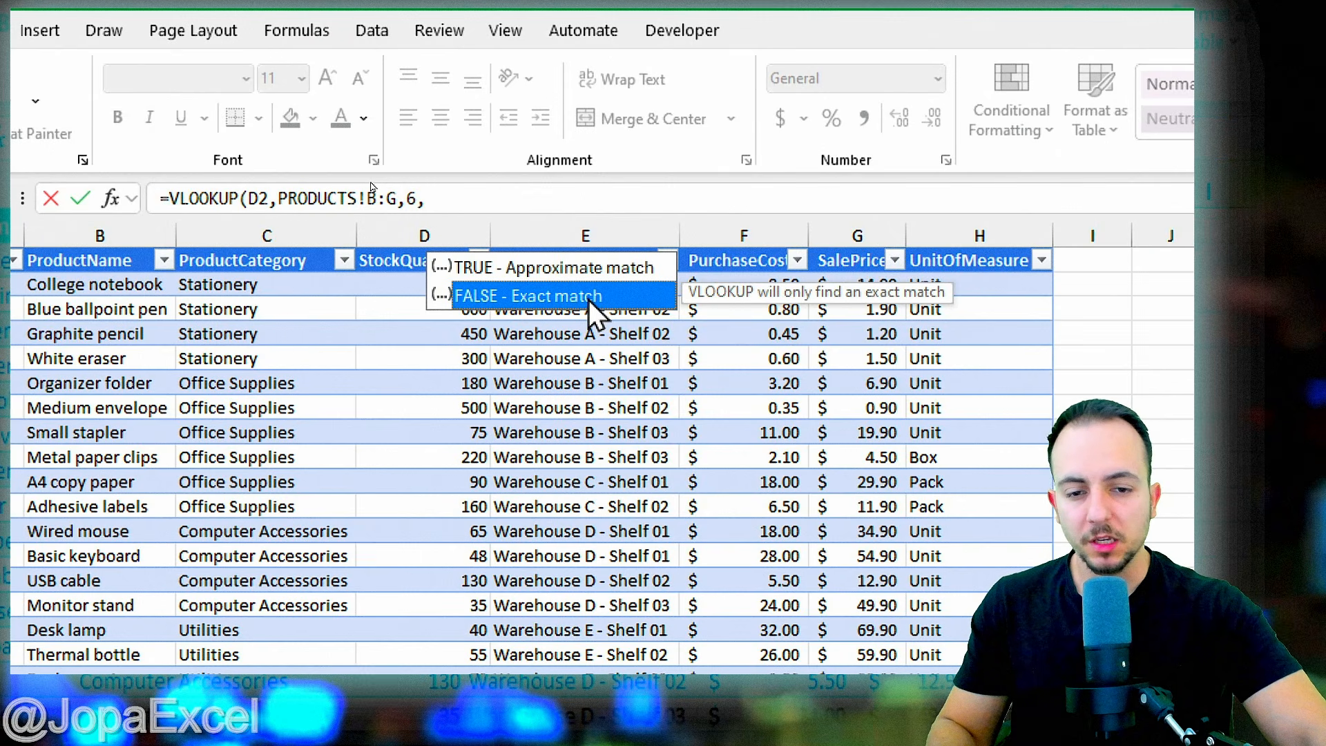
{"action": "left_click", "coordinate": [617, 274]}
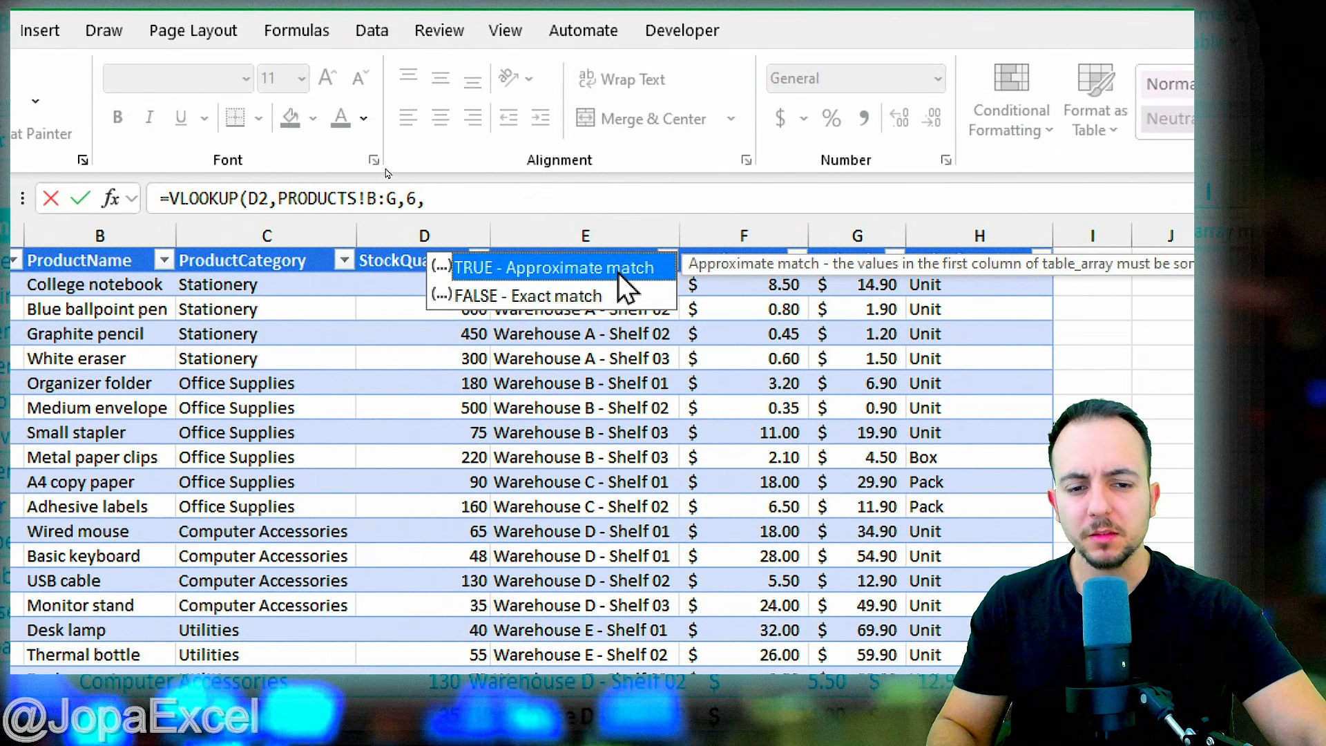
{"action": "left_click", "coordinate": [586, 302]}
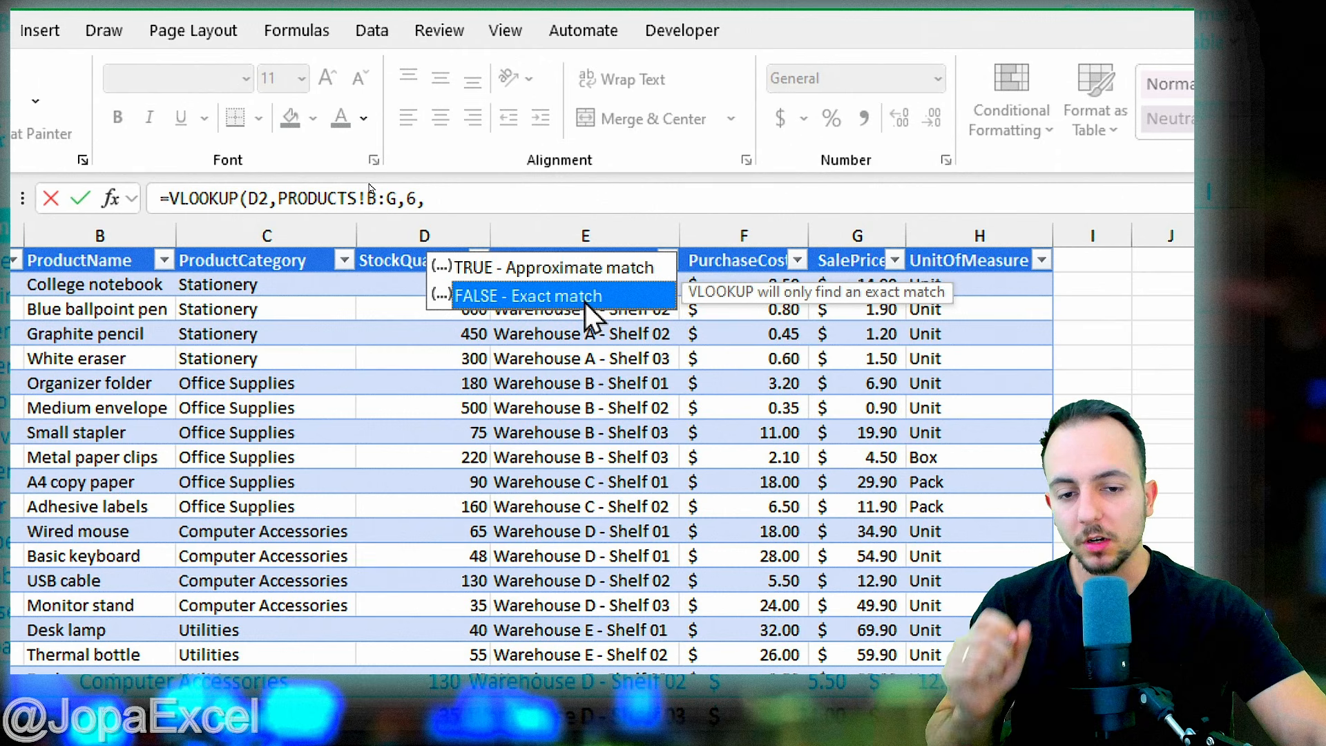
{"action": "double_click", "coordinate": [586, 302]}
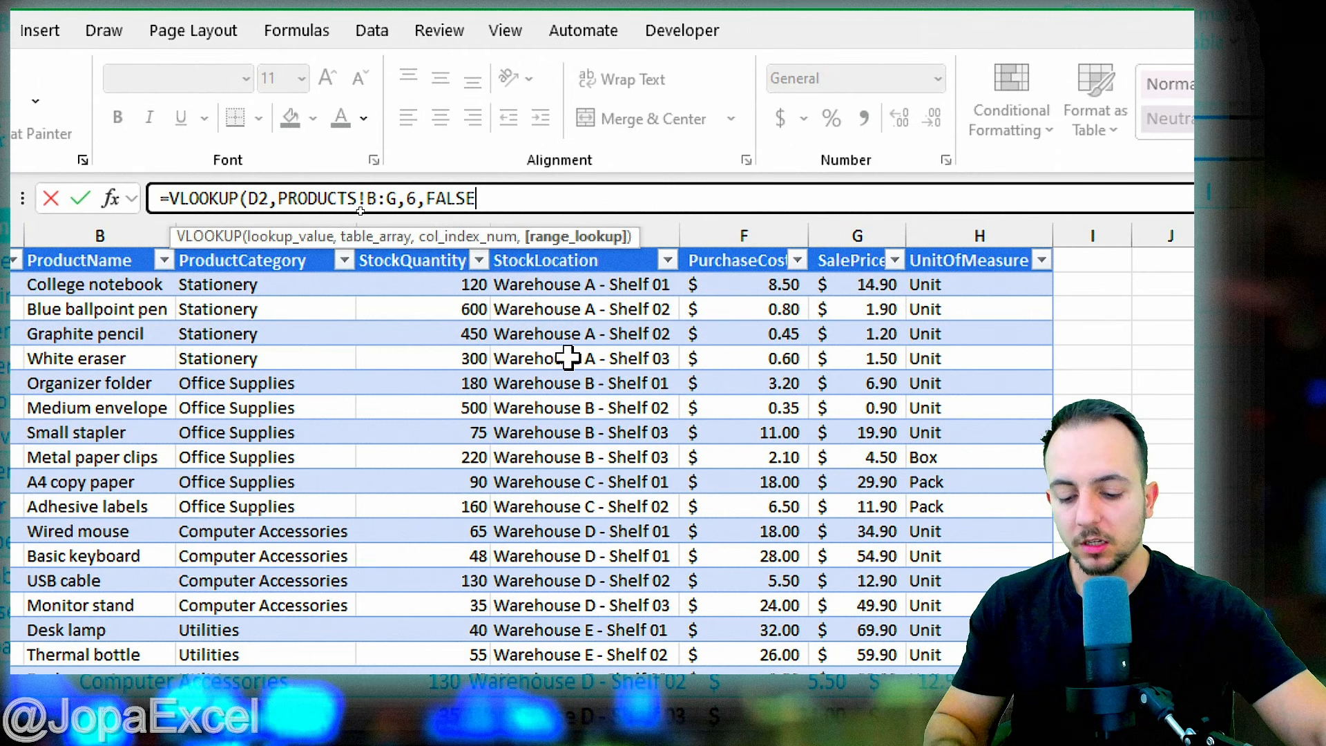
{"action": "type", "text": ")"}
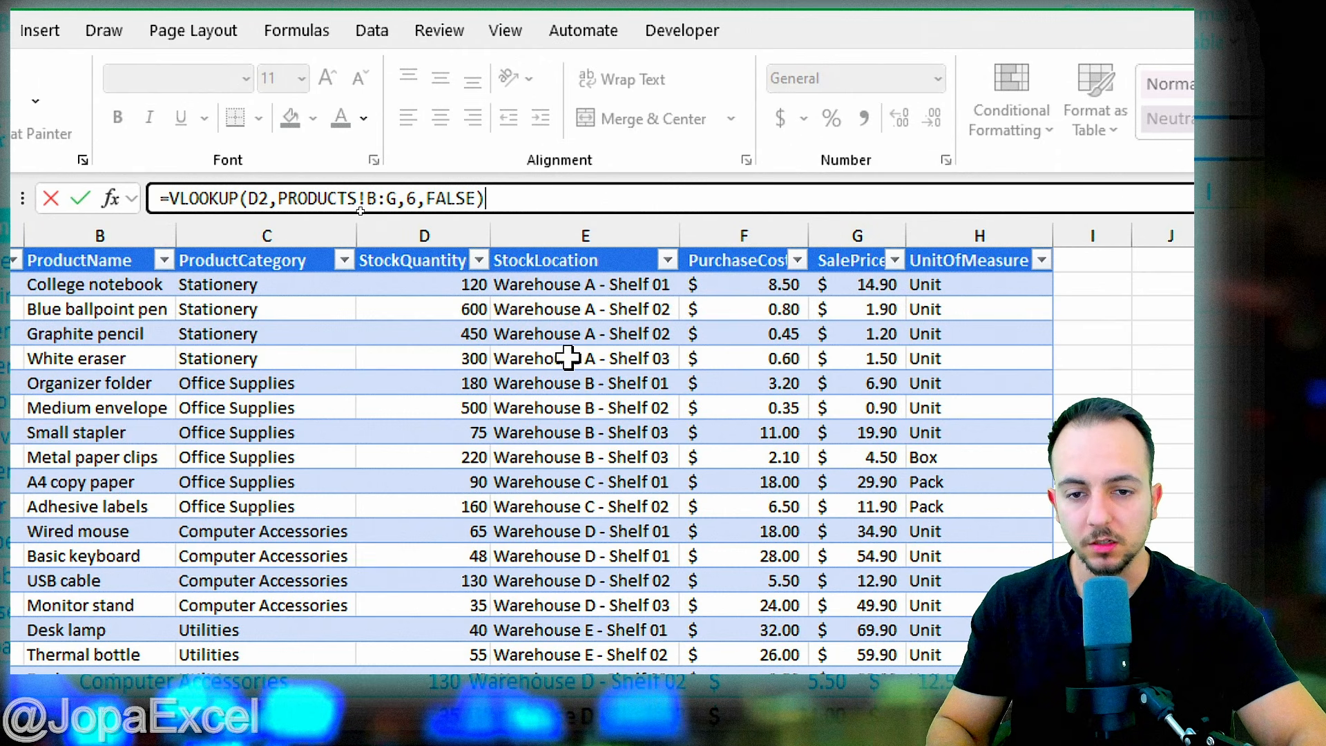
{"action": "key", "text": "Return"}
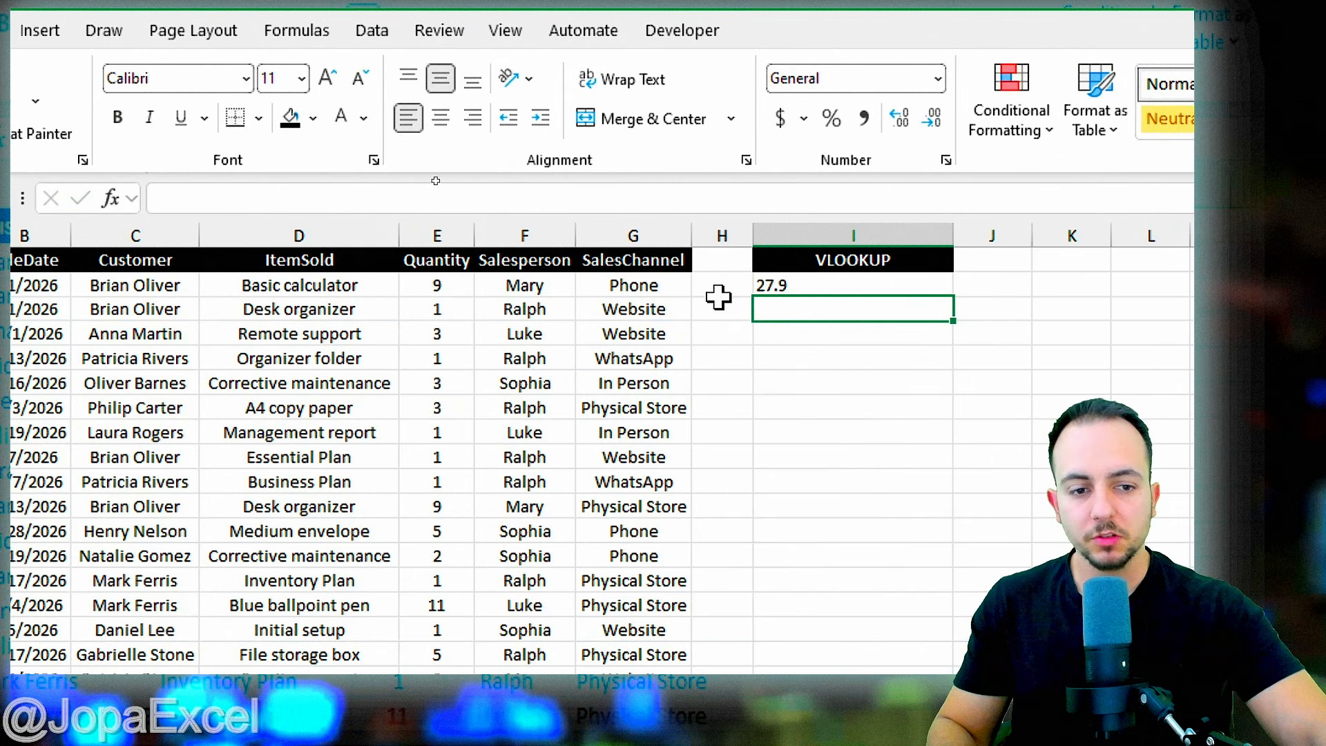
- Fill the VLOOKUP formula from I2 down column I to row 22 of the SALES sheet
{"action": "left_click", "coordinate": [838, 285]}
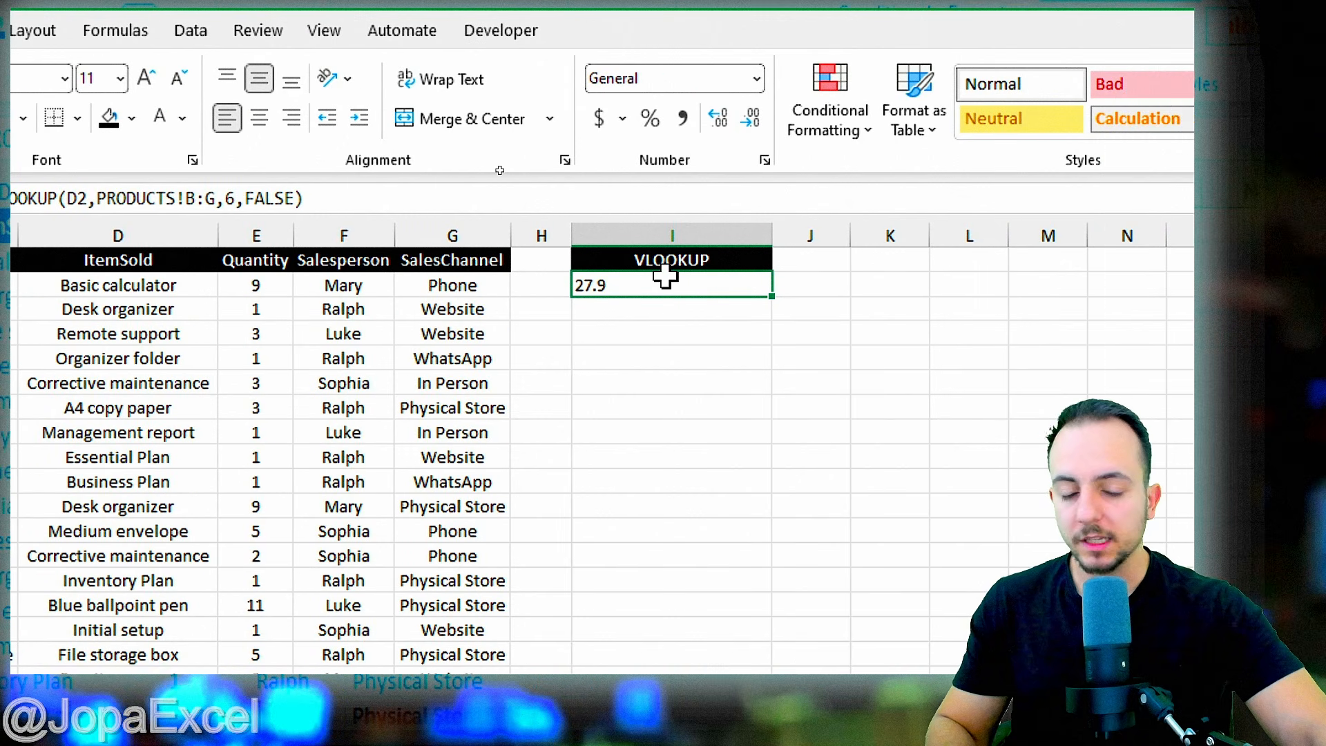
{"action": "key", "text": "ctrl+2"}
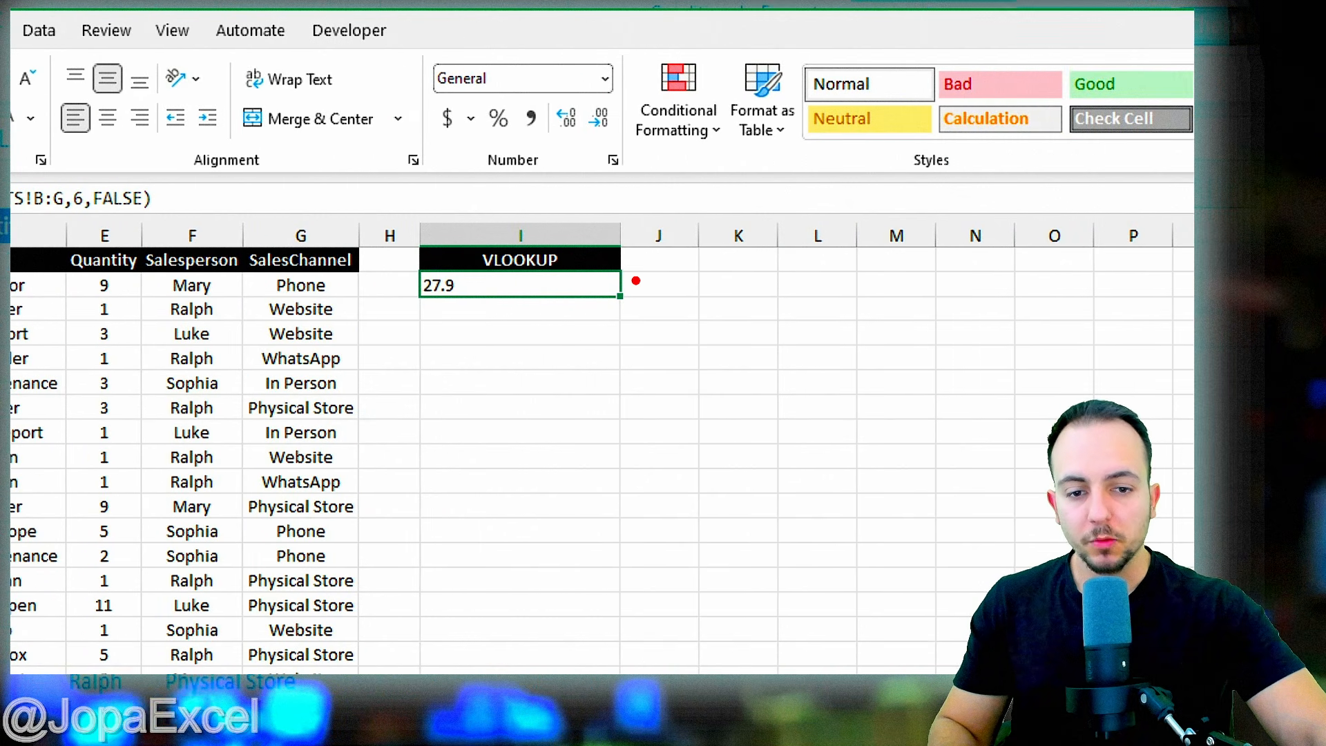
{"action": "mouse_move", "coordinate": [700, 276]}
{"action": "left_mouse_down"}
{"action": "mouse_move", "coordinate": [672, 277]}
{"action": "mouse_move", "coordinate": [717, 309]}
{"action": "mouse_move", "coordinate": [606, 272]}
{"action": "left_mouse_up"}
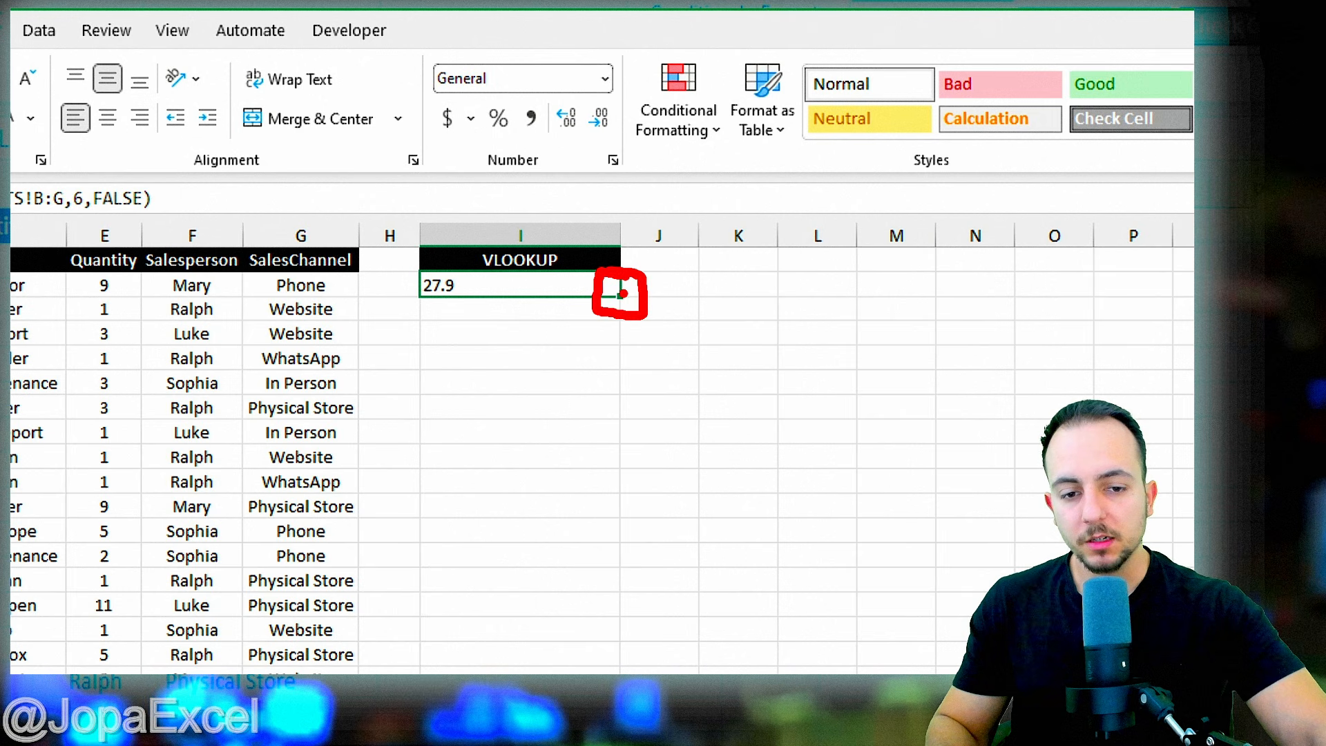
{"action": "left_click_drag", "start_coordinate": [625, 321], "coordinate": [624, 417]}
{"action": "left_click_drag", "start_coordinate": [610, 394], "coordinate": [641, 395]}
{"action": "key", "text": "Escape"}
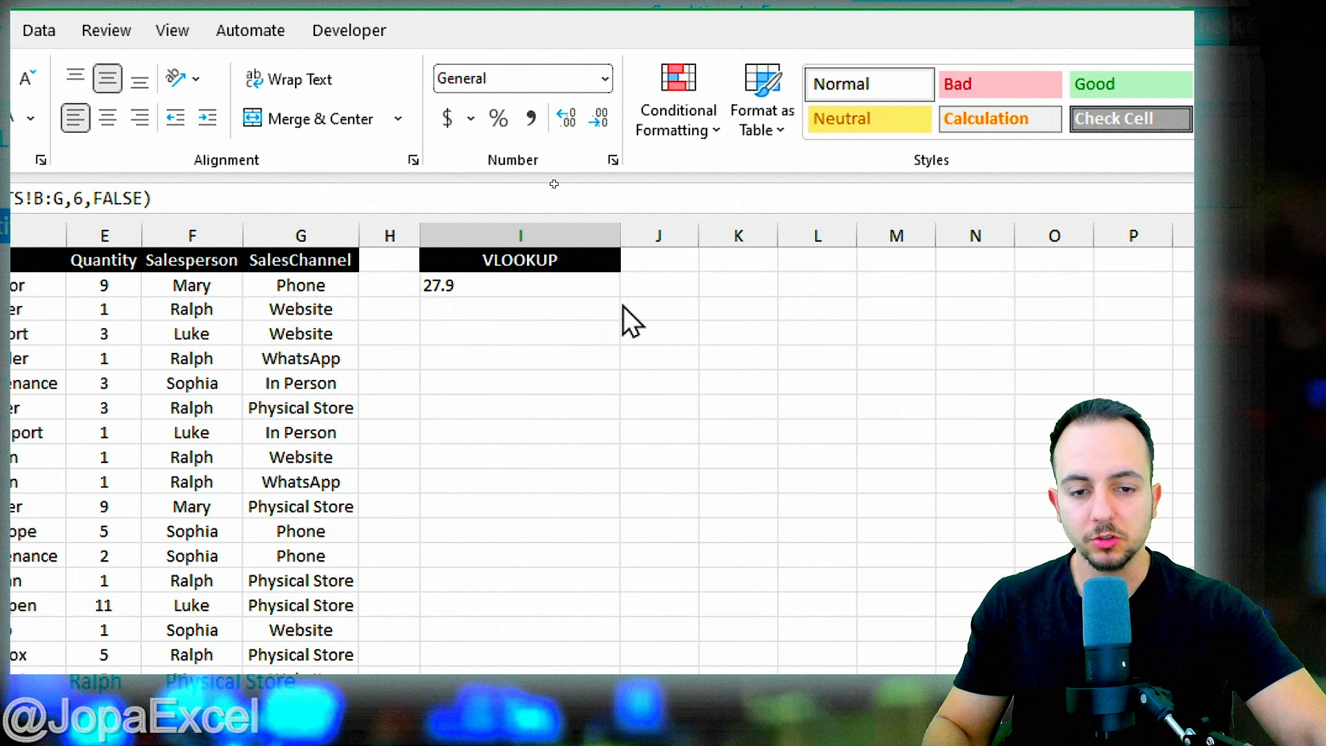
{"action": "left_click_drag", "start_coordinate": [620, 296], "coordinate": [582, 629]}
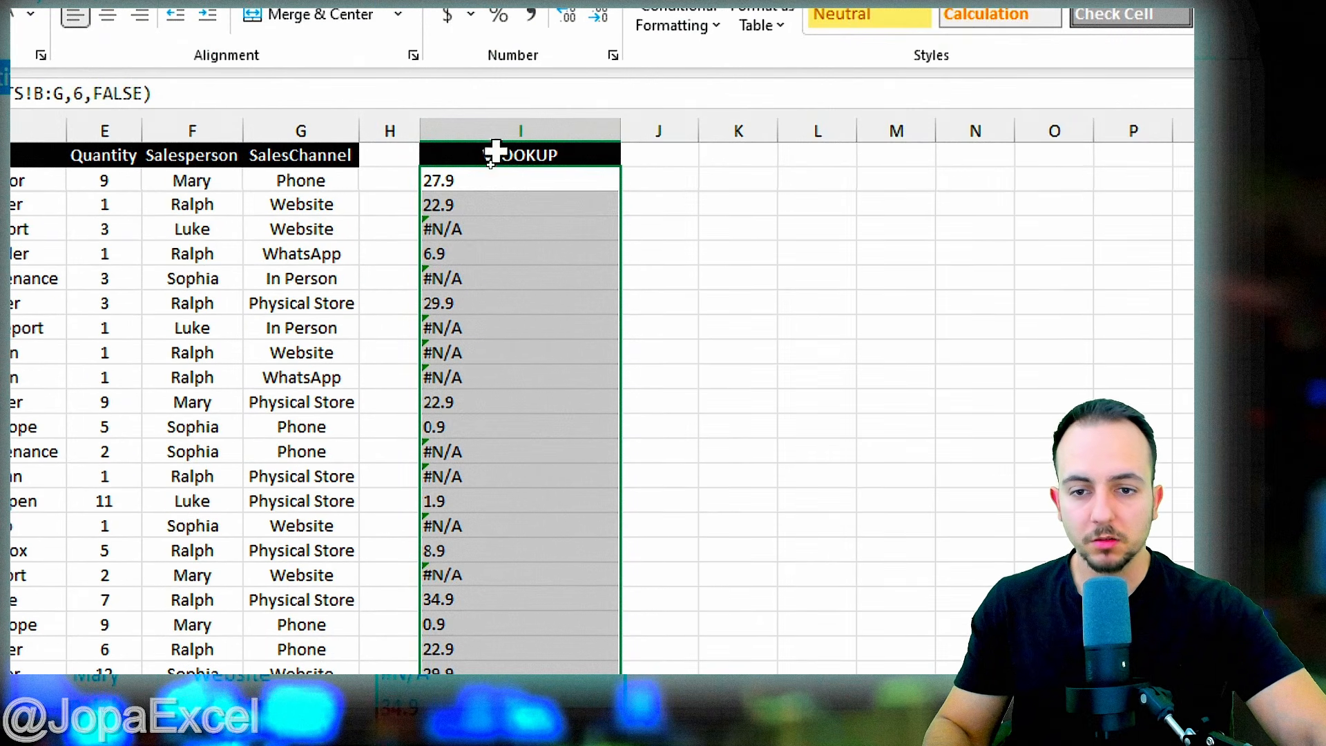
- Check the VLOOKUP results in column I against the sold items in column D, including the cells with errors
{"action": "left_click", "coordinate": [479, 180]}
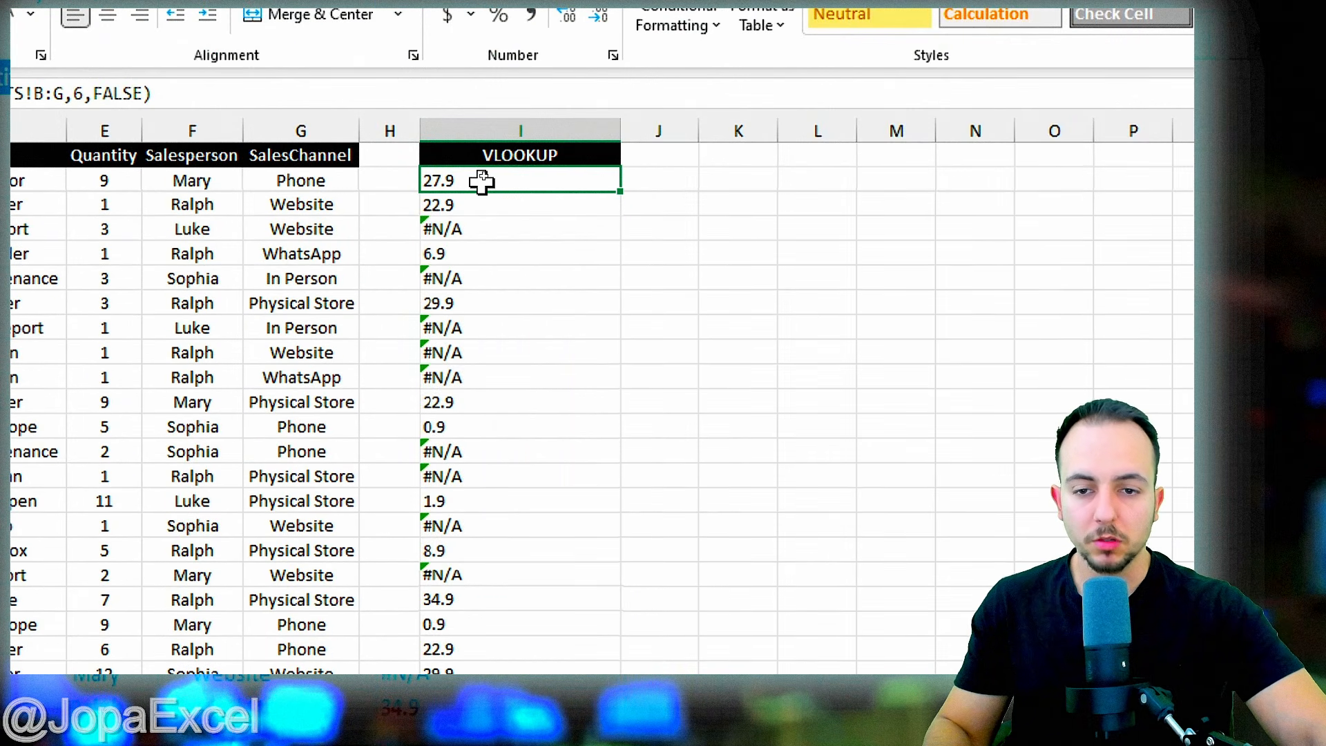
{"action": "left_click", "coordinate": [469, 200]}
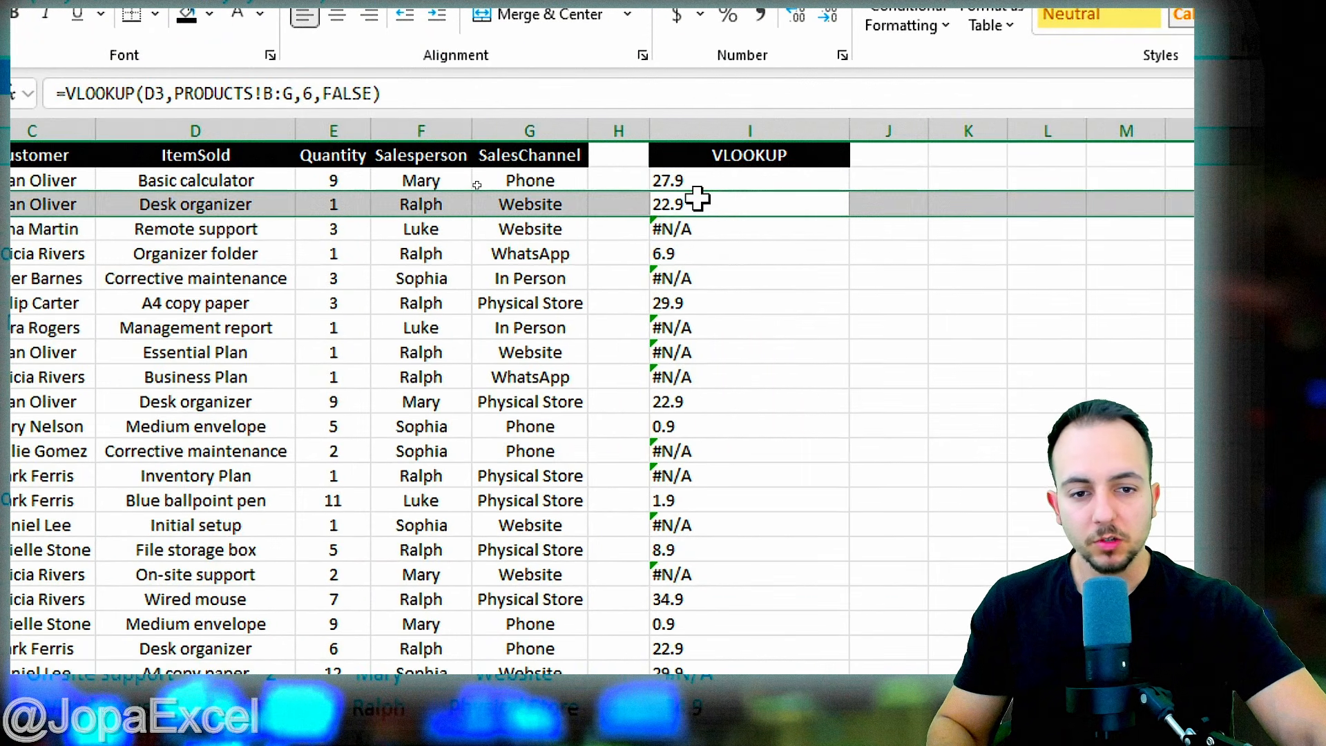
{"action": "left_click", "coordinate": [683, 231]}
{"action": "left_click", "coordinate": [690, 250]}
{"action": "left_click", "coordinate": [694, 228]}
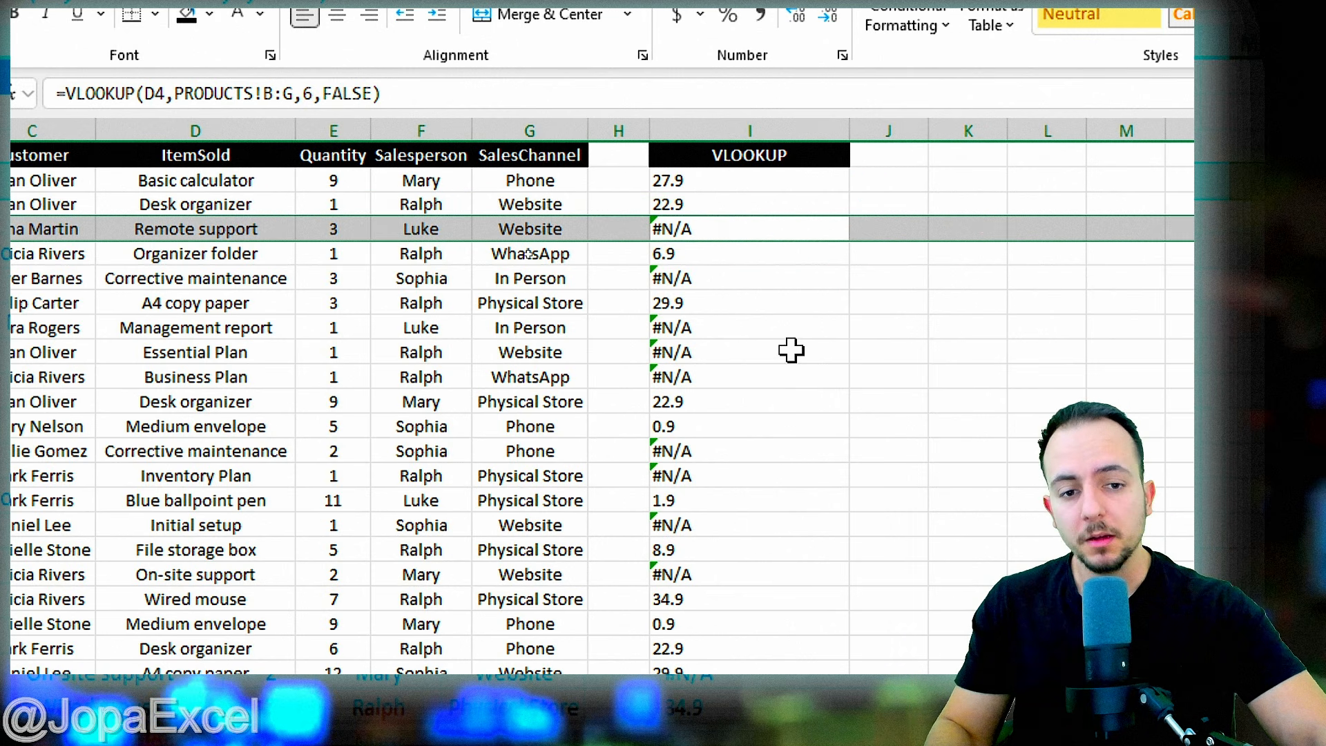
{"action": "key", "text": "Escape"}
{"action": "left_click", "coordinate": [737, 274]}
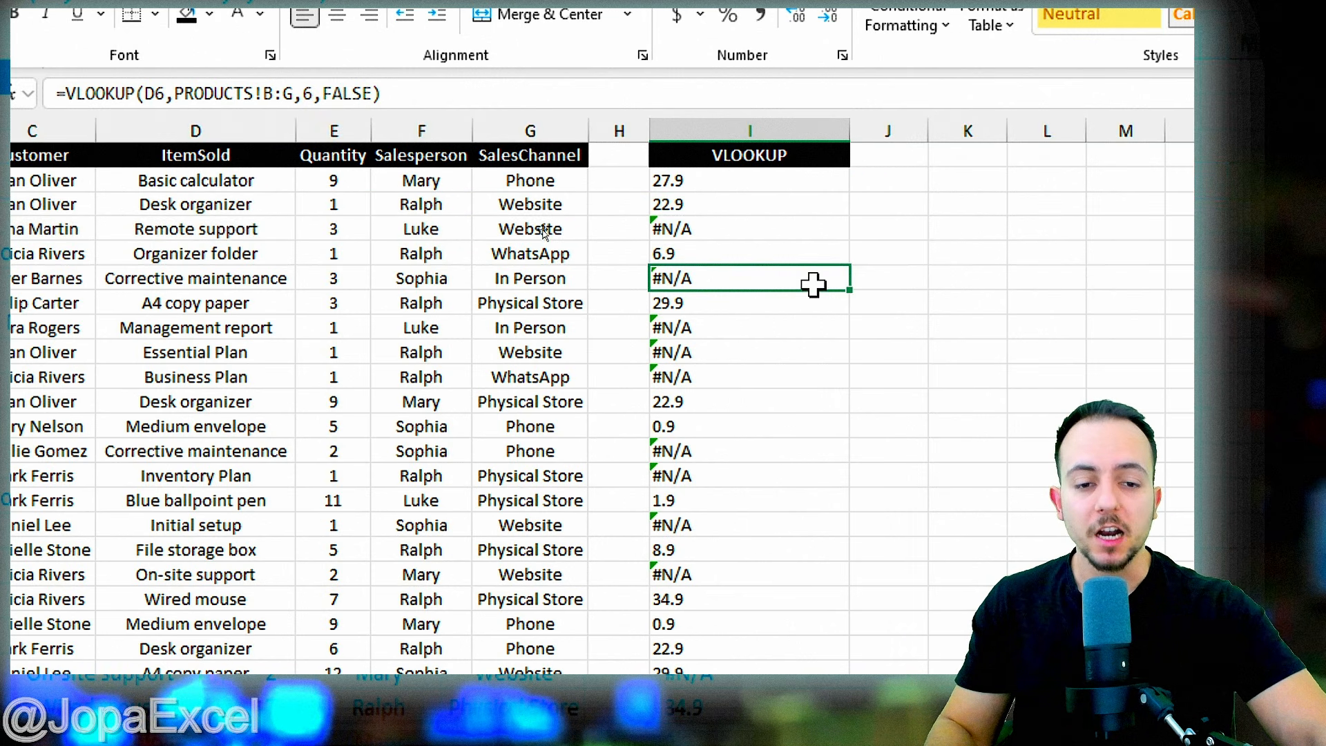
{"action": "key", "text": "ctrl+2"}
{"action": "left_click_drag", "start_coordinate": [292, 241], "coordinate": [260, 281]}
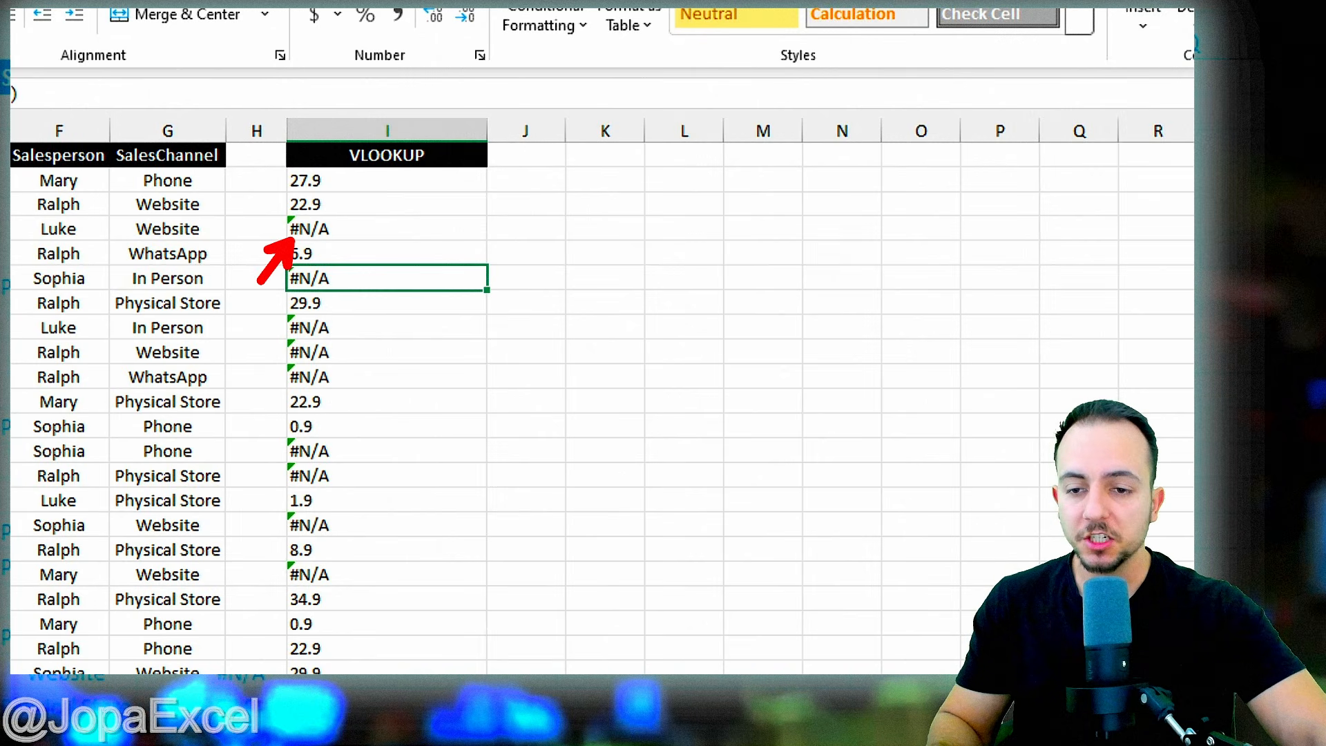
{"action": "left_click_drag", "start_coordinate": [308, 217], "coordinate": [323, 166]}
{"action": "left_click_drag", "start_coordinate": [336, 242], "coordinate": [409, 304]}
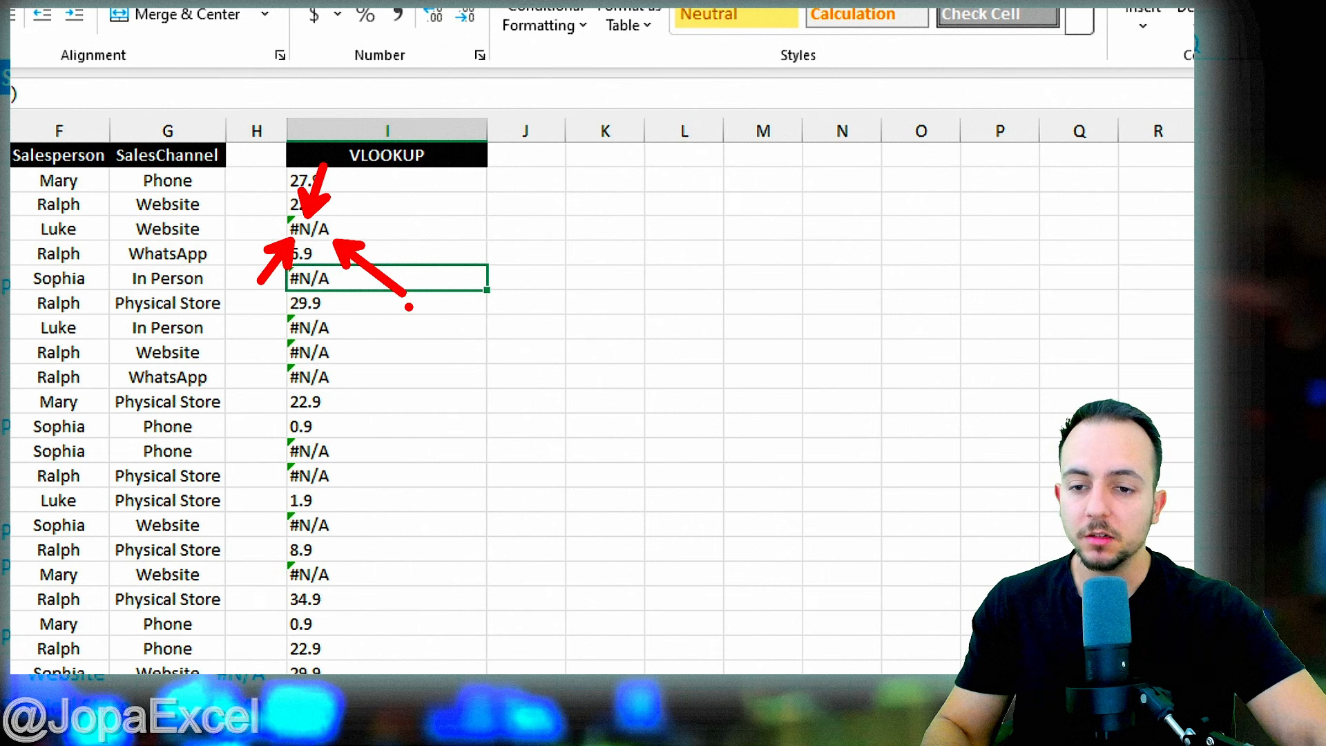
{"action": "key", "text": "Escape"}
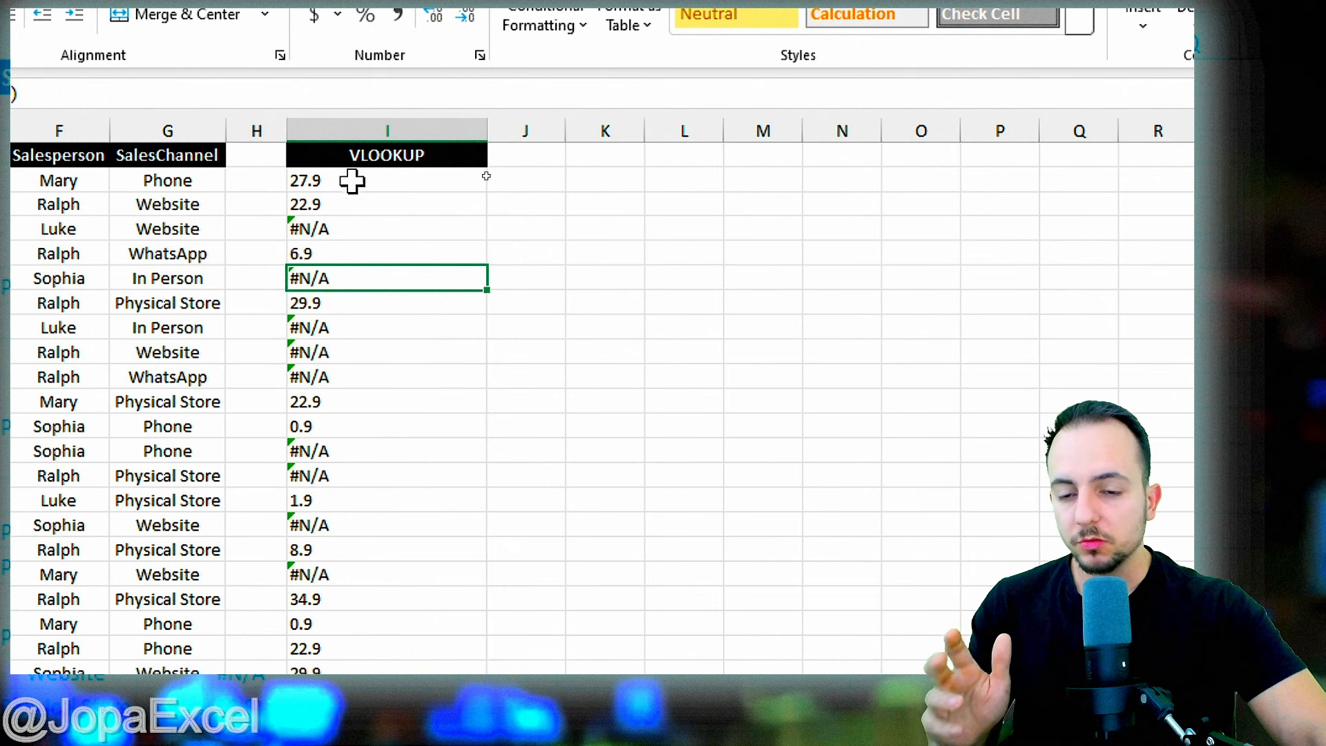
- Wrap the existing VLOOKUP in cell I2 in an IFERROR function, keeping it as the value argument
{"action": "left_click", "coordinate": [349, 181]}
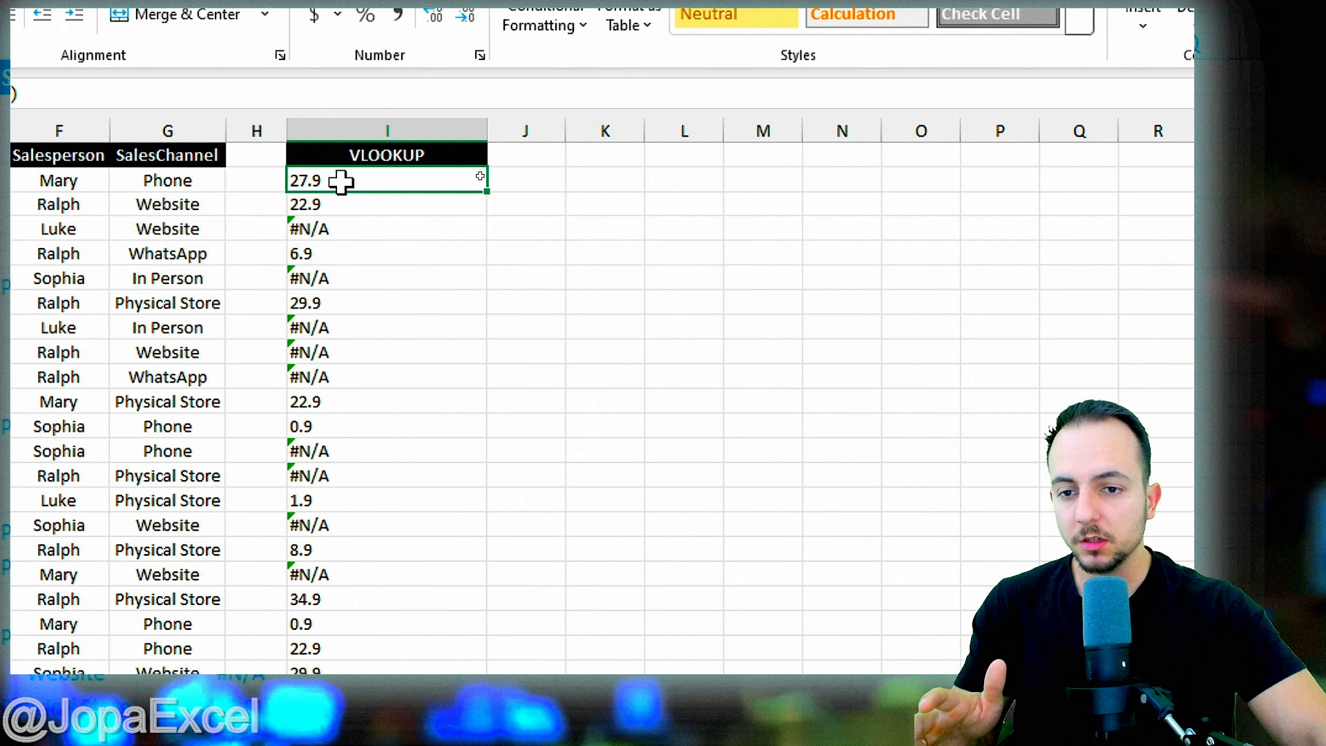
{"action": "double_click", "coordinate": [341, 181]}
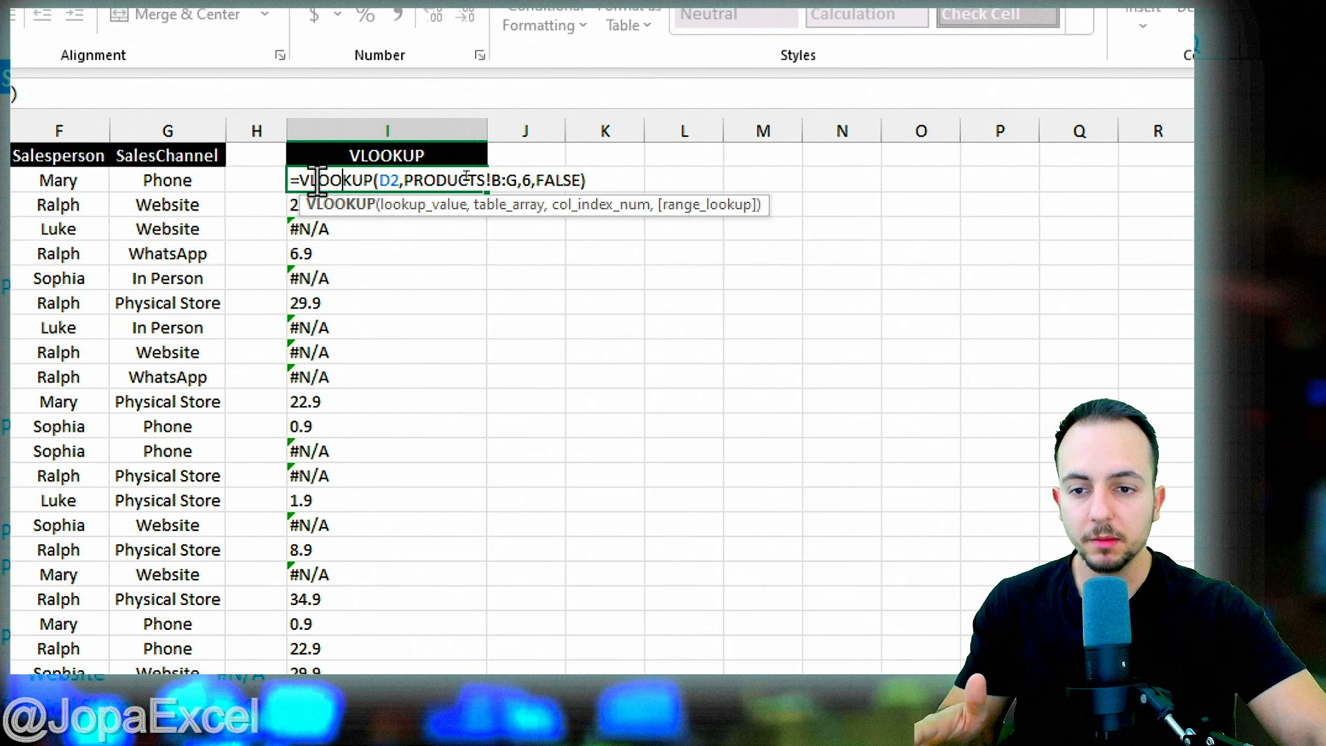
{"action": "left_click", "coordinate": [297, 181]}
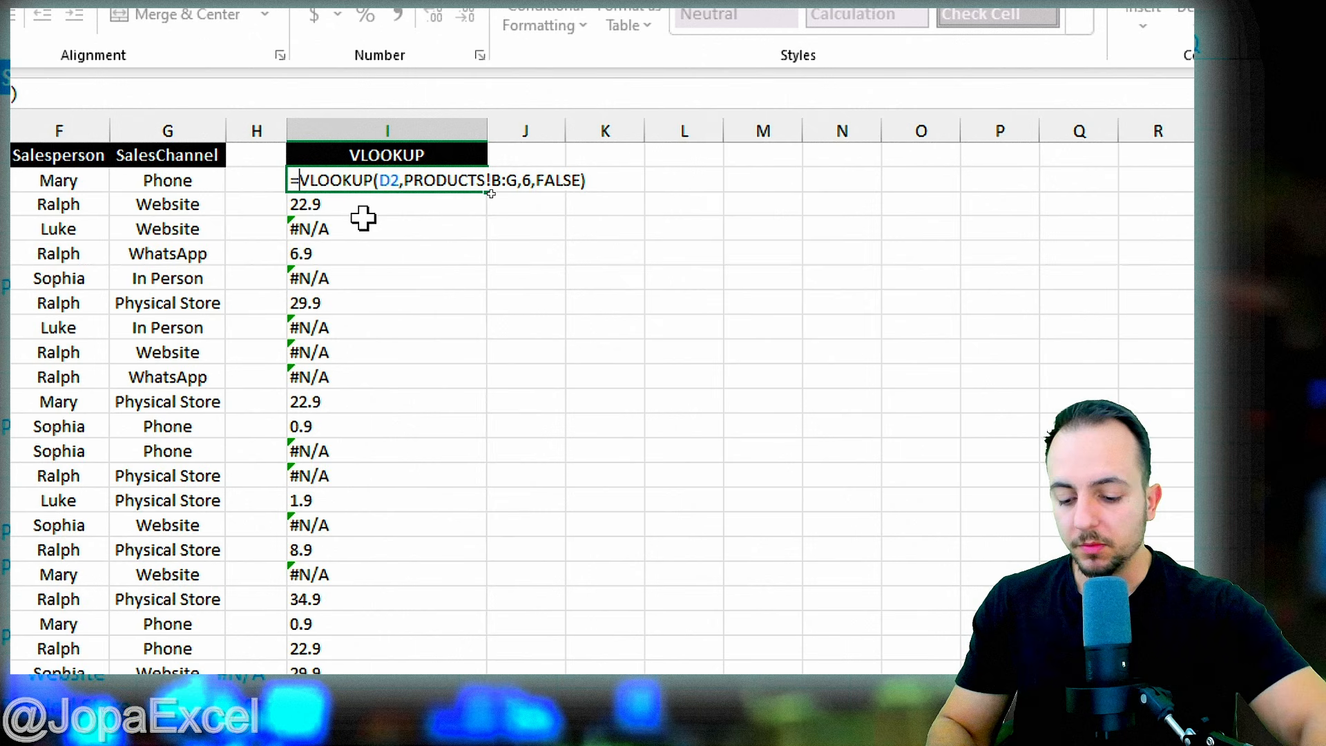
{"action": "type", "text": "IFE"}
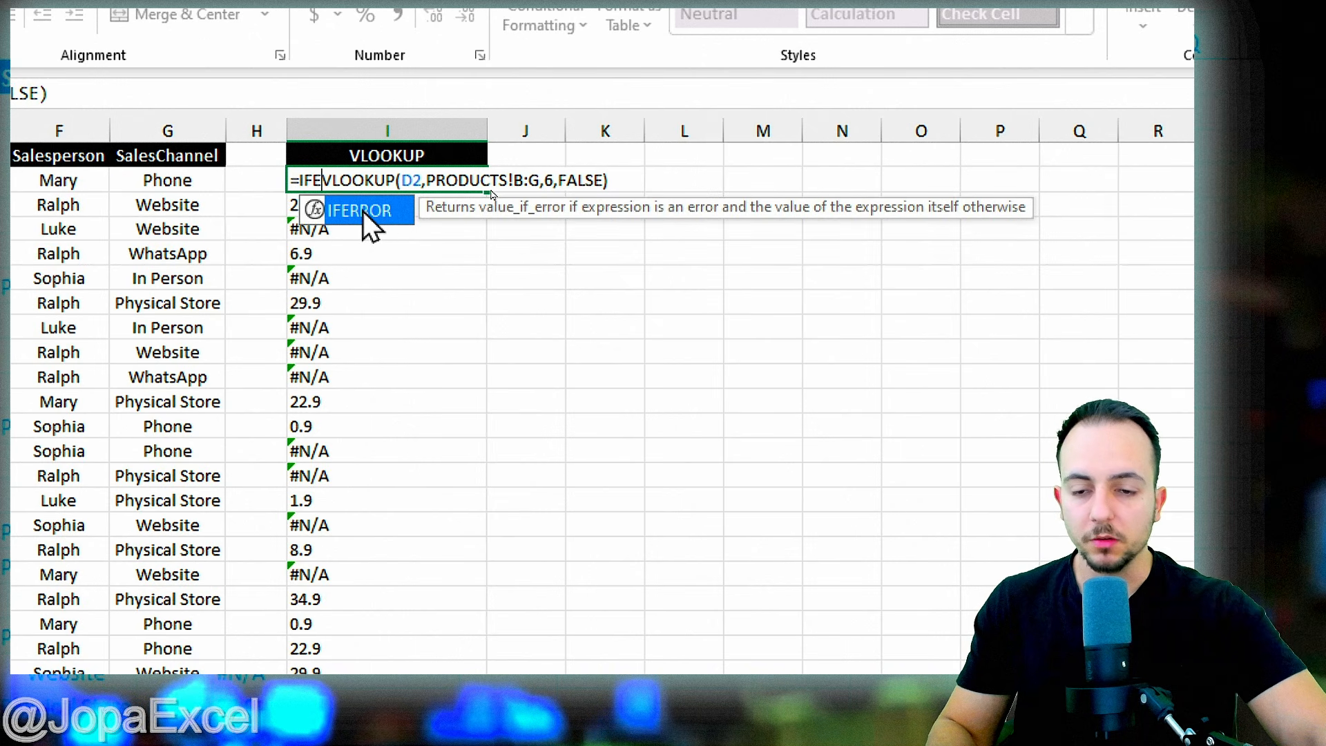
{"action": "double_click", "coordinate": [384, 214]}
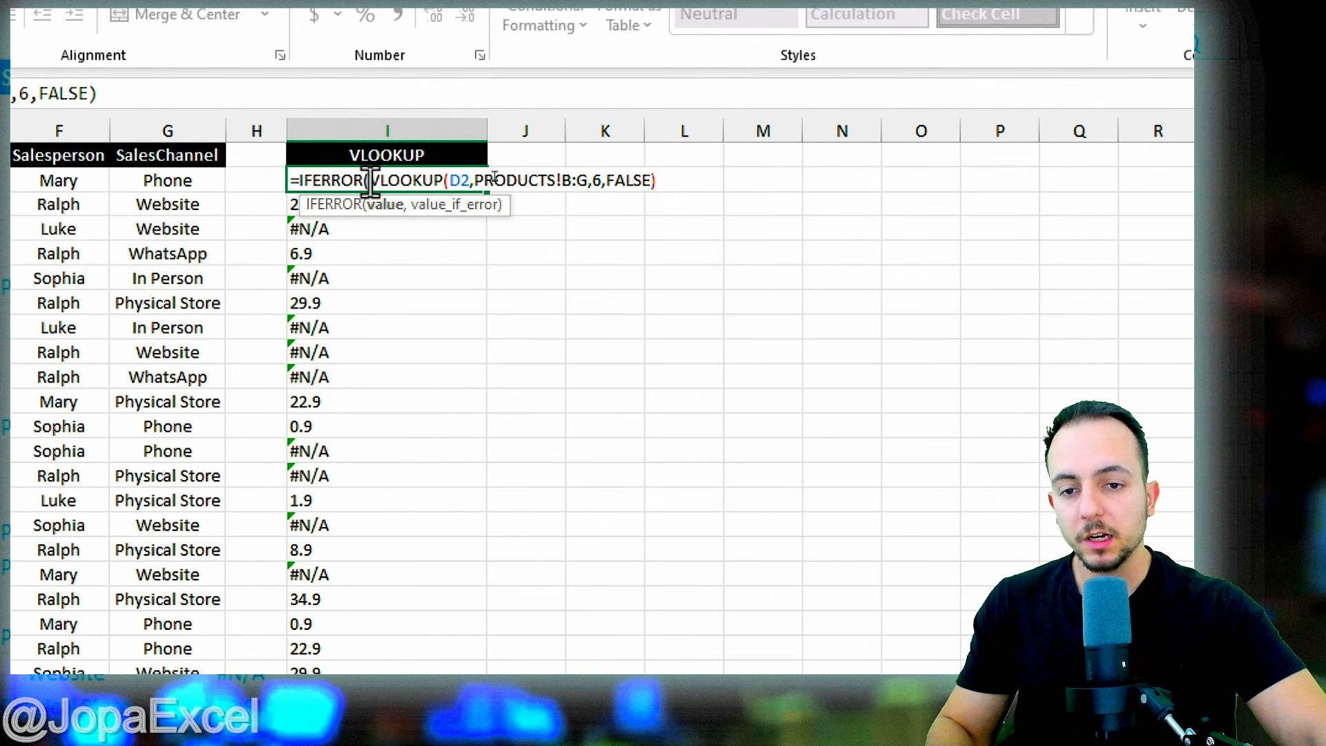
- Review how the VLOOKUP expression and the column I errors relate to IFERROR's value and value_if_error arguments
{"action": "left_click_drag", "start_coordinate": [371, 181], "coordinate": [678, 193]}
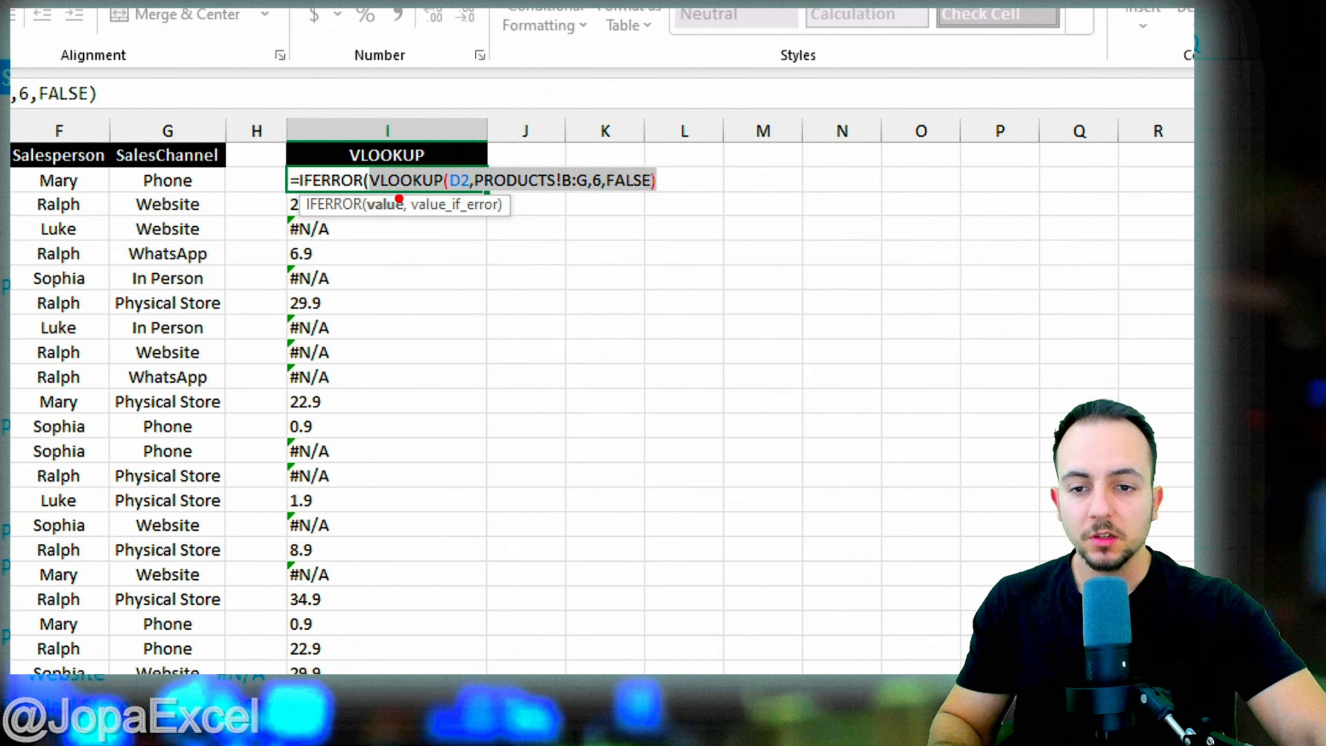
{"action": "left_click_drag", "start_coordinate": [479, 164], "coordinate": [351, 135]}
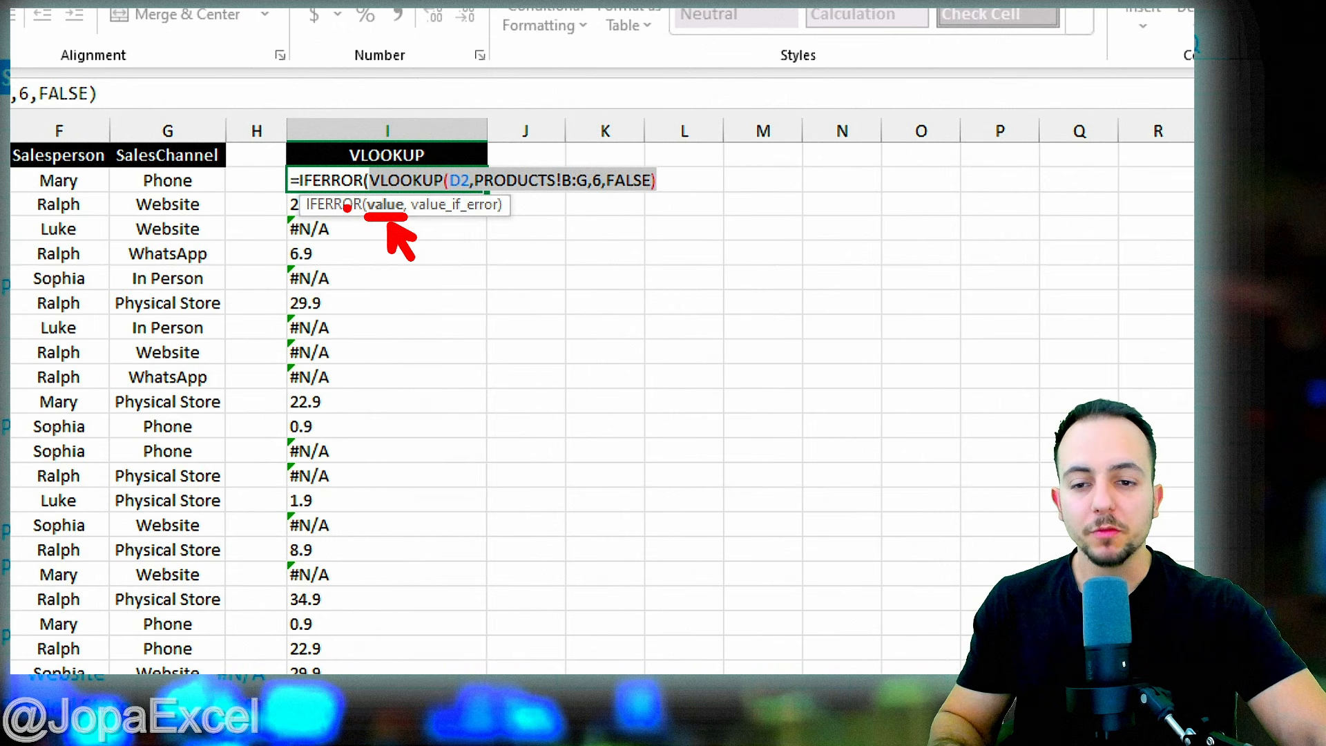
{"action": "key", "text": "ctrl+z"}
{"action": "key", "text": "ctrl+z"}
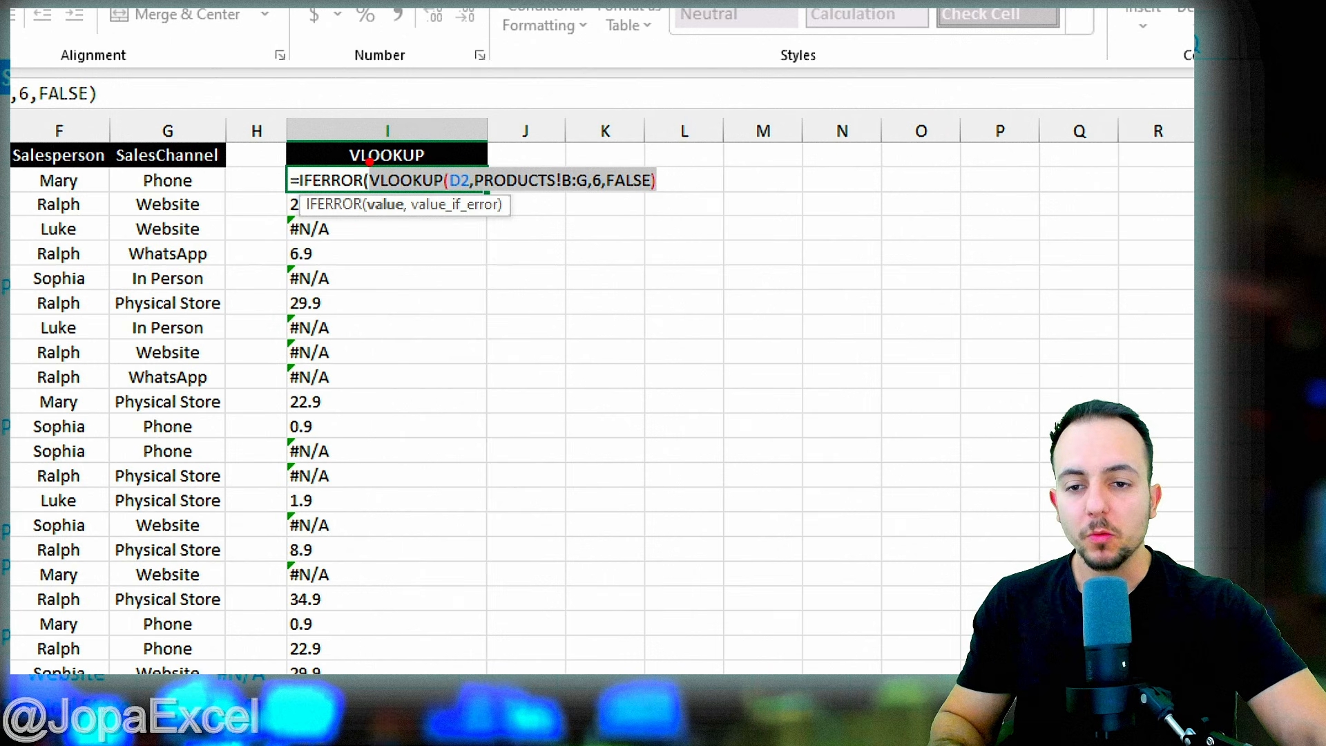
{"action": "mouse_move", "coordinate": [367, 161]}
{"action": "left_mouse_down"}
{"action": "mouse_move", "coordinate": [507, 196]}
{"action": "mouse_move", "coordinate": [665, 195]}
{"action": "left_mouse_up"}
{"action": "key", "text": "ctrl+z"}
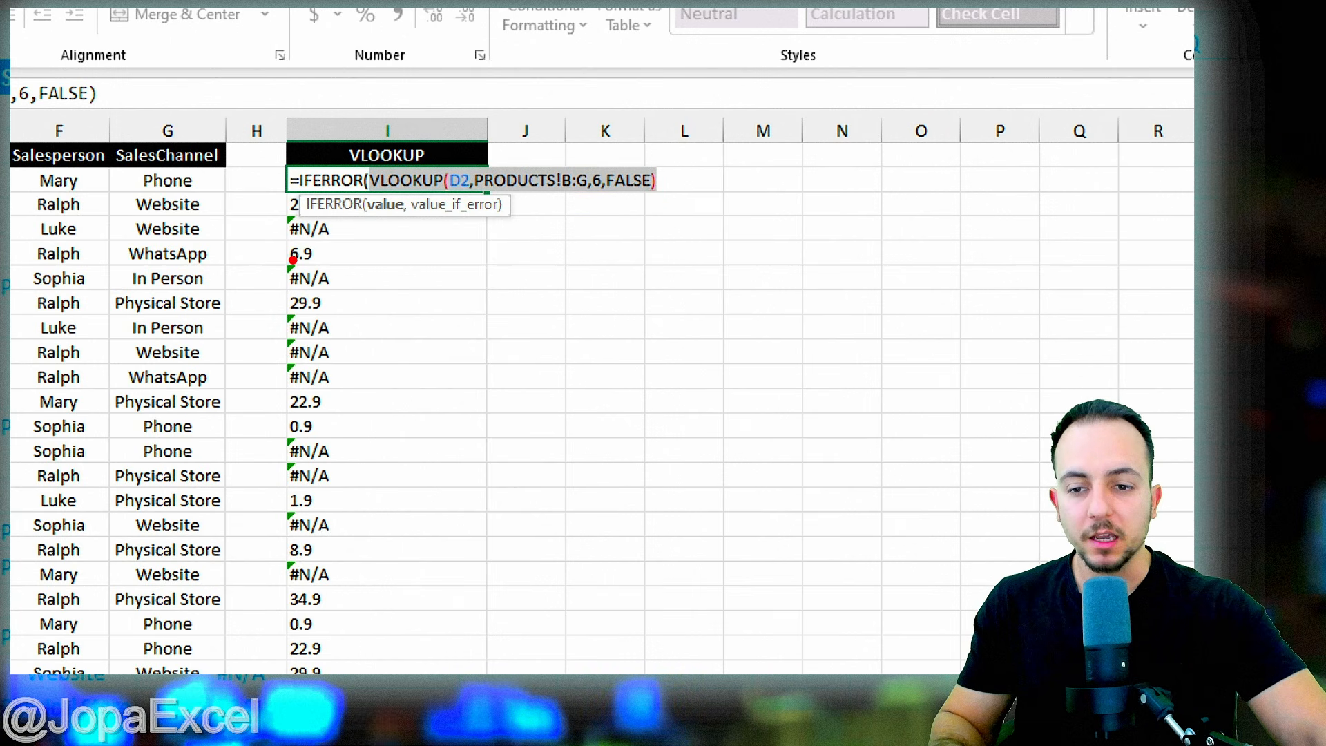
{"action": "left_click_drag", "start_coordinate": [315, 273], "coordinate": [352, 289]}
{"action": "mouse_move", "coordinate": [276, 203]}
{"action": "left_mouse_down"}
{"action": "mouse_move", "coordinate": [353, 236]}
{"action": "mouse_move", "coordinate": [442, 317]}
{"action": "left_mouse_up"}
{"action": "key", "text": "ctrl+z"}
{"action": "key", "text": "ctrl+z"}
{"action": "key", "text": "ctrl+z"}
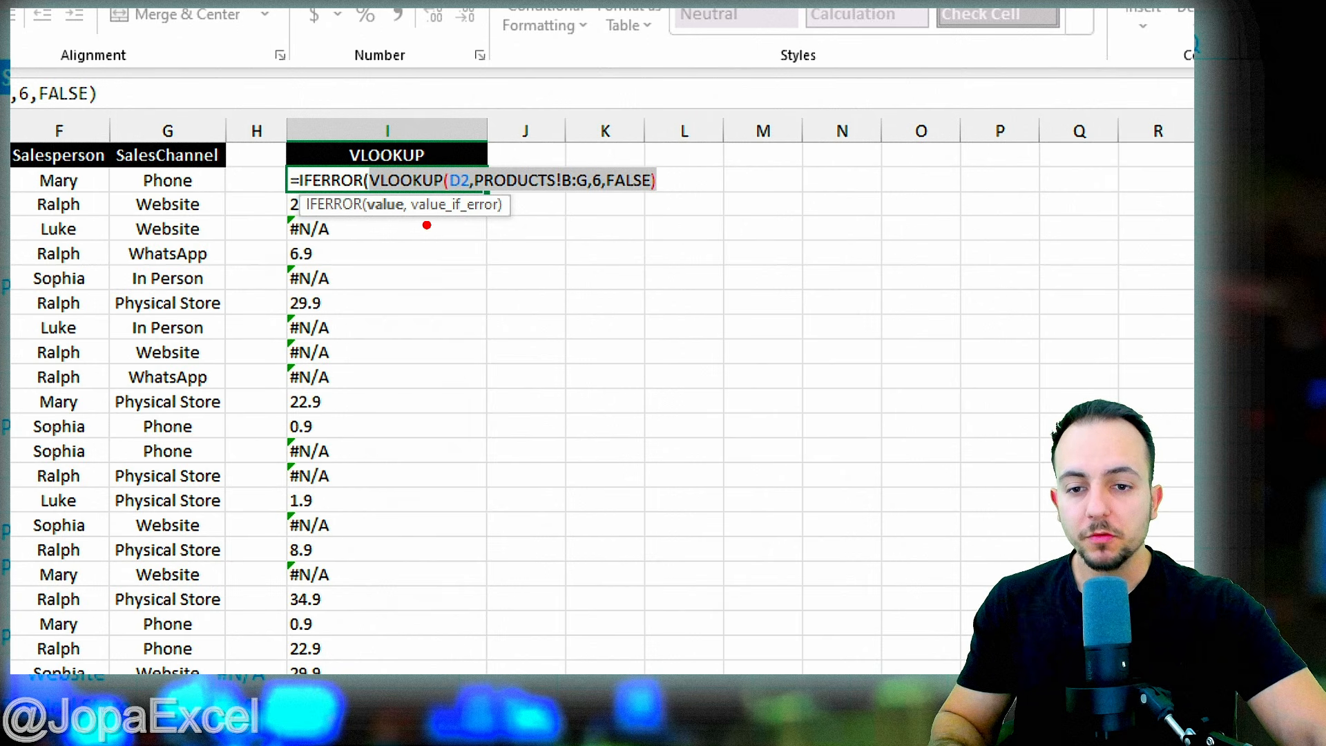
{"action": "mouse_move", "coordinate": [402, 218]}
{"action": "left_mouse_down"}
{"action": "mouse_move", "coordinate": [508, 217]}
{"action": "mouse_move", "coordinate": [343, 282]}
{"action": "mouse_move", "coordinate": [335, 333]}
{"action": "left_mouse_up"}
{"action": "mouse_move", "coordinate": [356, 343]}
{"action": "left_mouse_down"}
{"action": "mouse_move", "coordinate": [334, 358]}
{"action": "mouse_move", "coordinate": [336, 377]}
{"action": "left_mouse_up"}
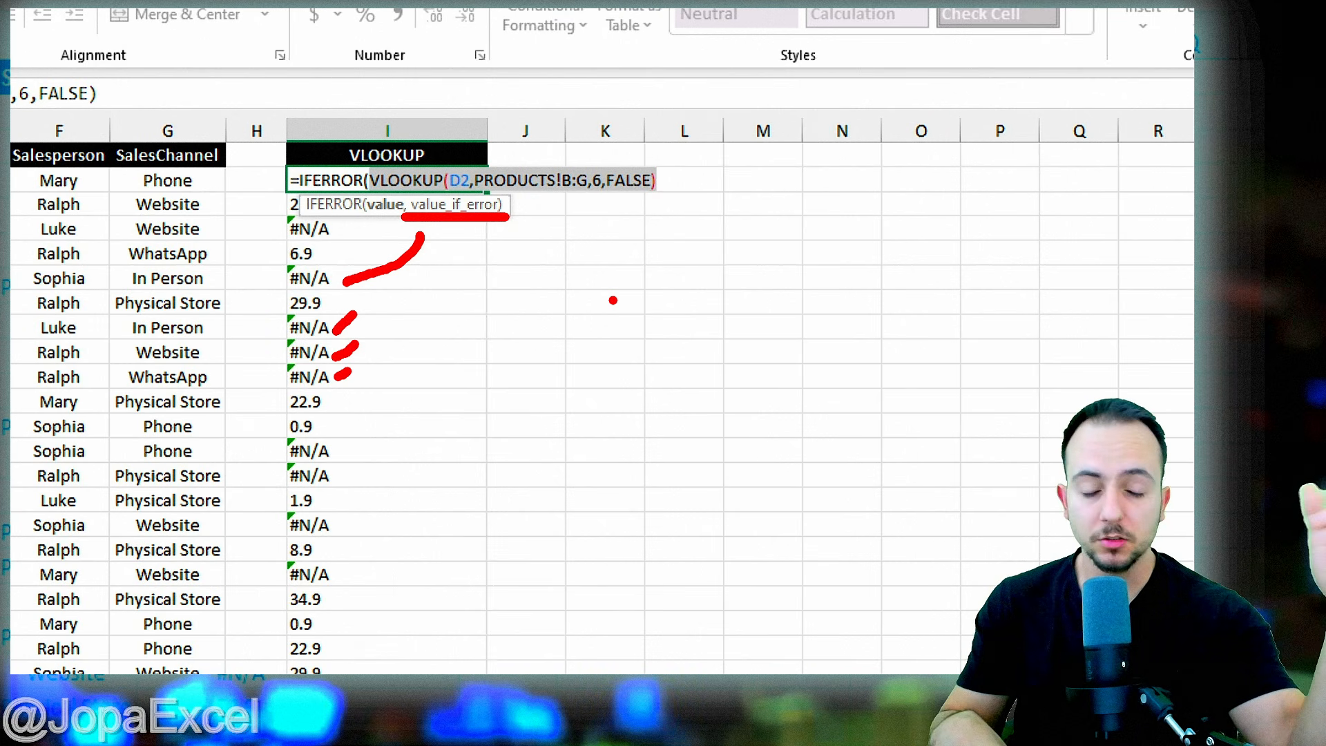
{"action": "key", "text": "Escape"}
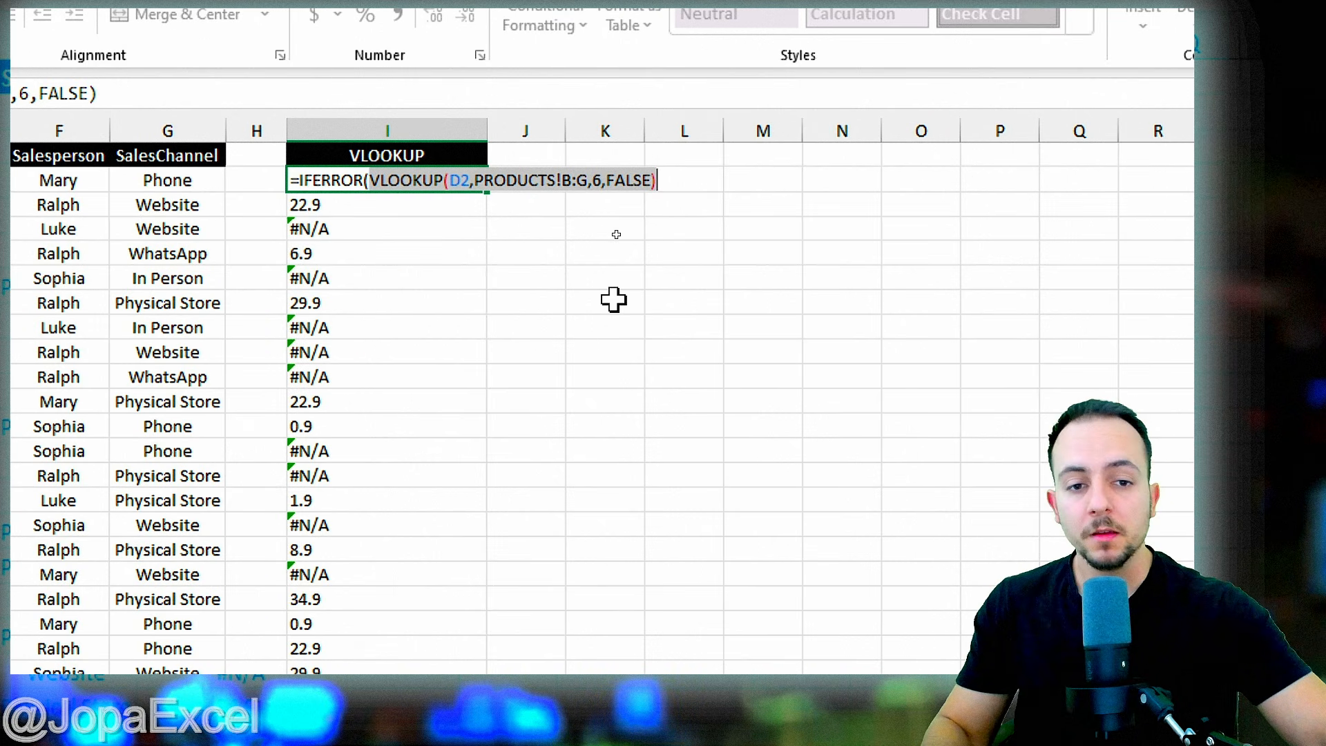
- Add a second VLOOKUP as IFERROR's value_if_error argument, with the sold item in D2 as its lookup value
{"action": "left_click", "coordinate": [681, 178]}
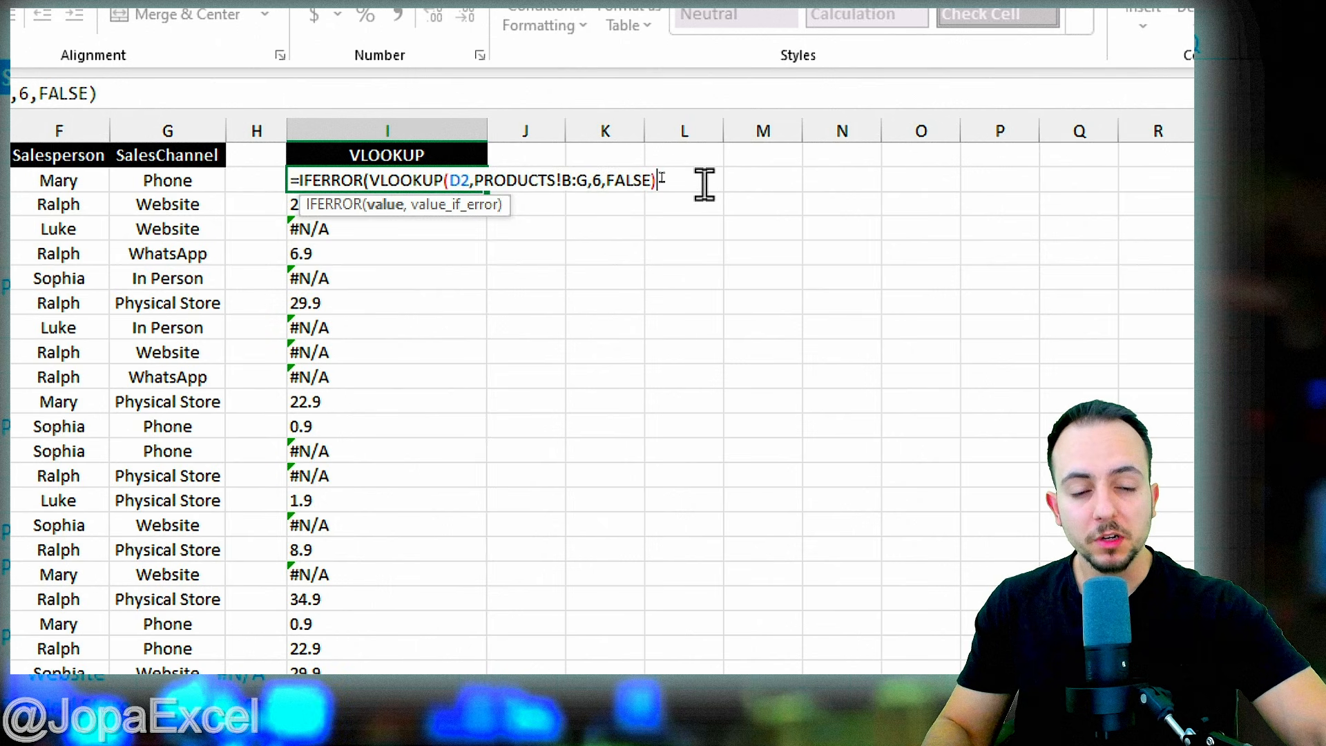
{"action": "type", "text": ","}
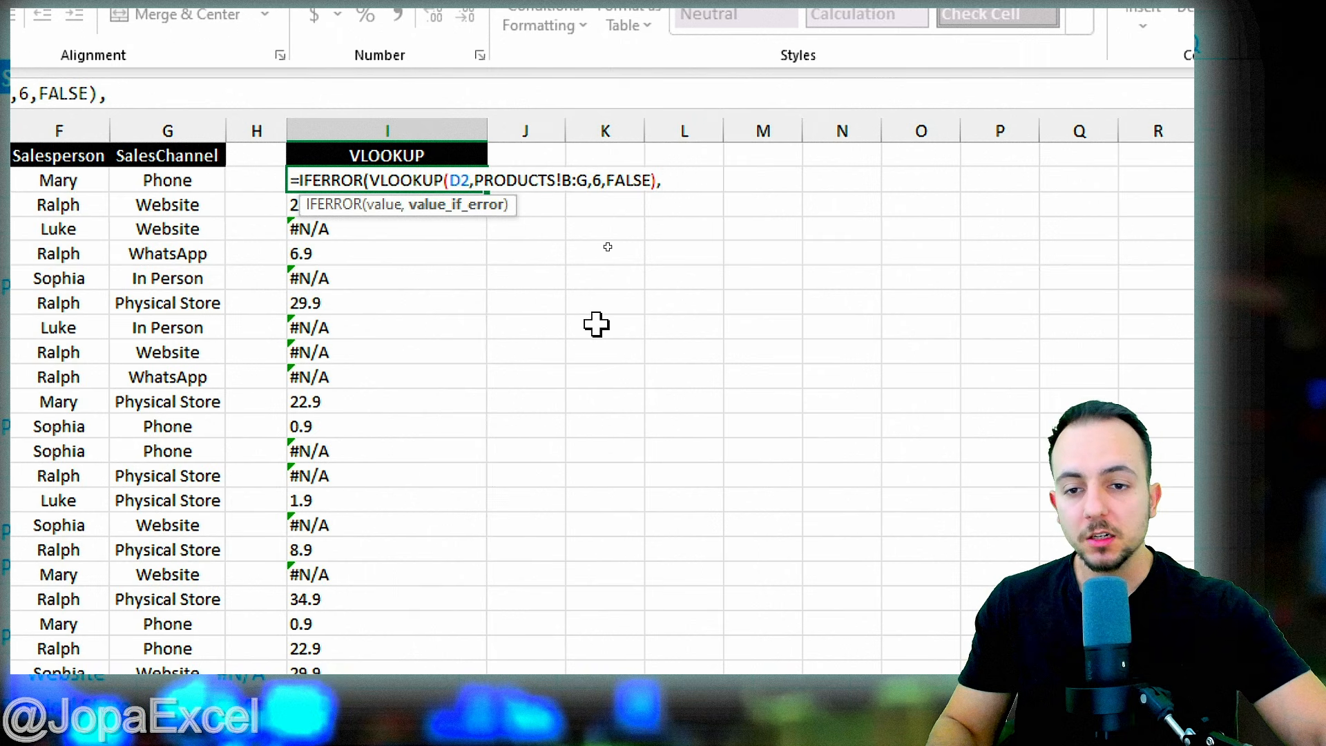
{"action": "type", "text": "VLO"}
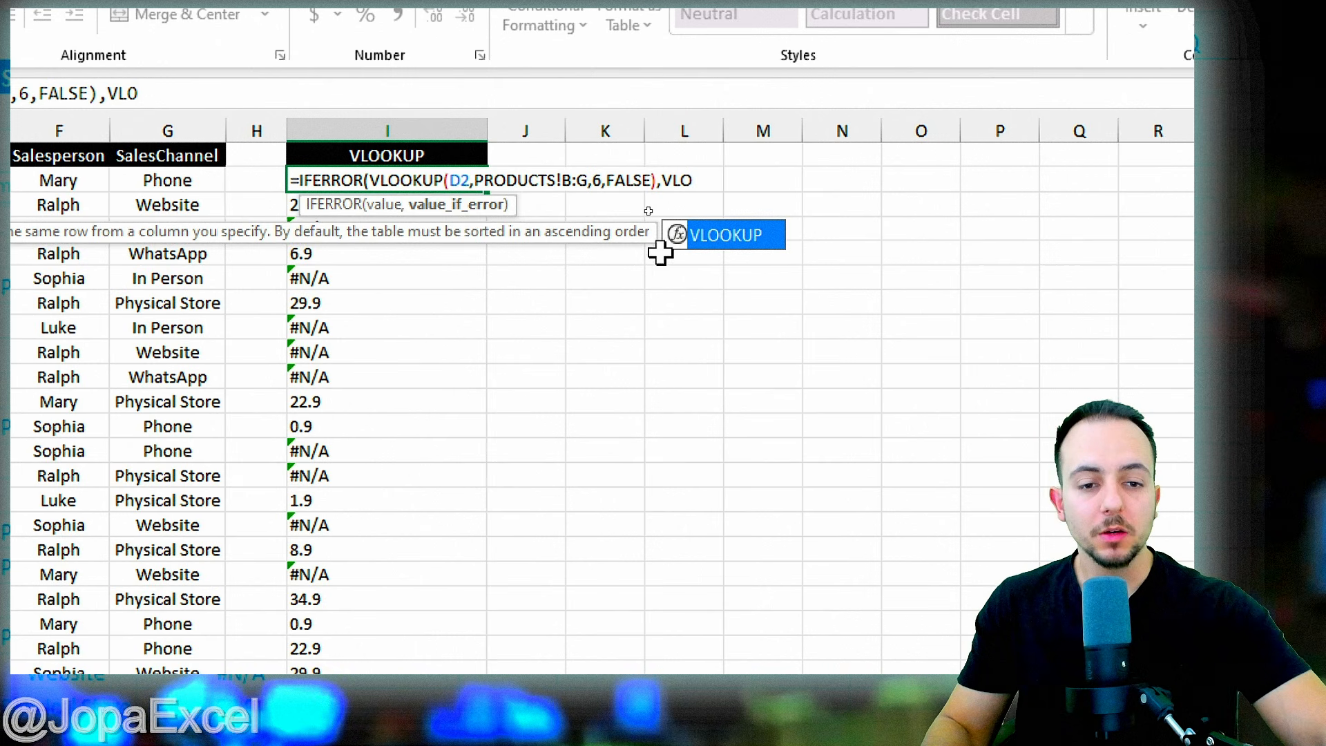
{"action": "double_click", "coordinate": [749, 238]}
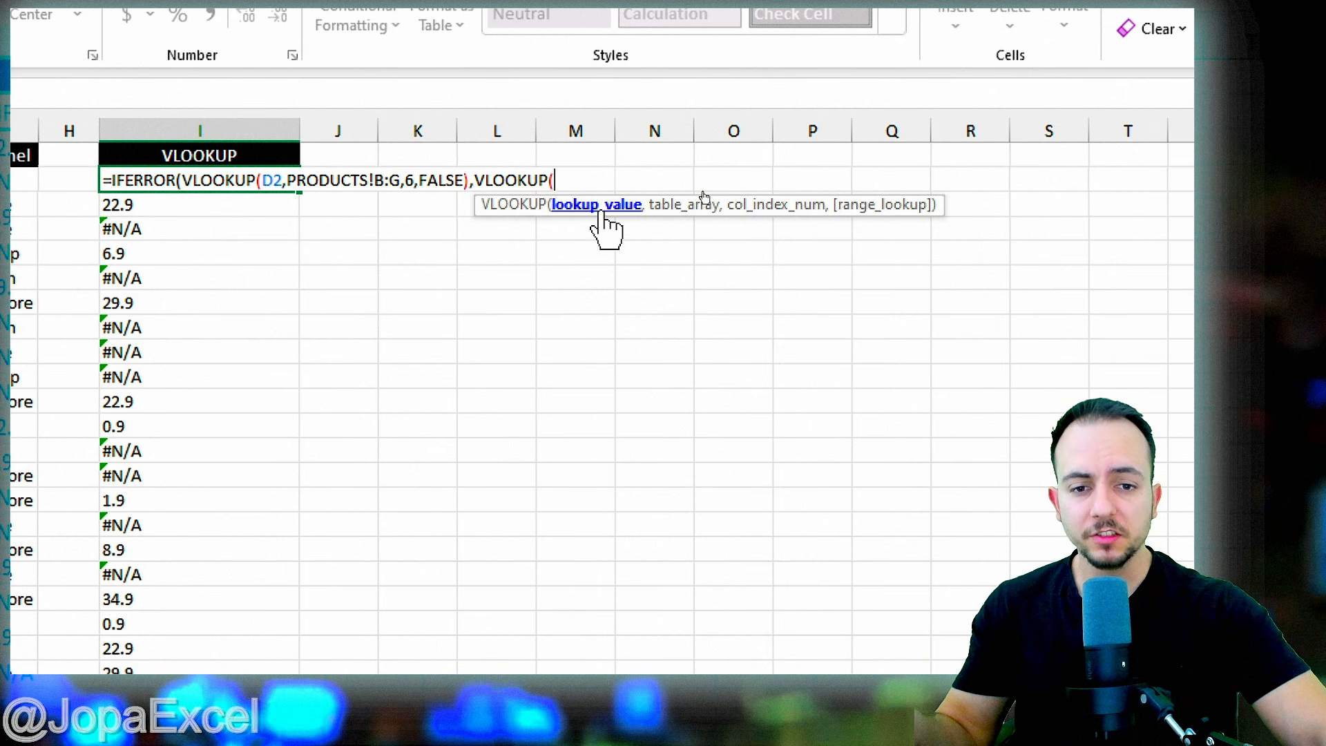
{"action": "scroll", "coordinate": [154, 183], "scroll_direction": "left", "scroll_amount": 5}
{"action": "left_click", "coordinate": [346, 181]}
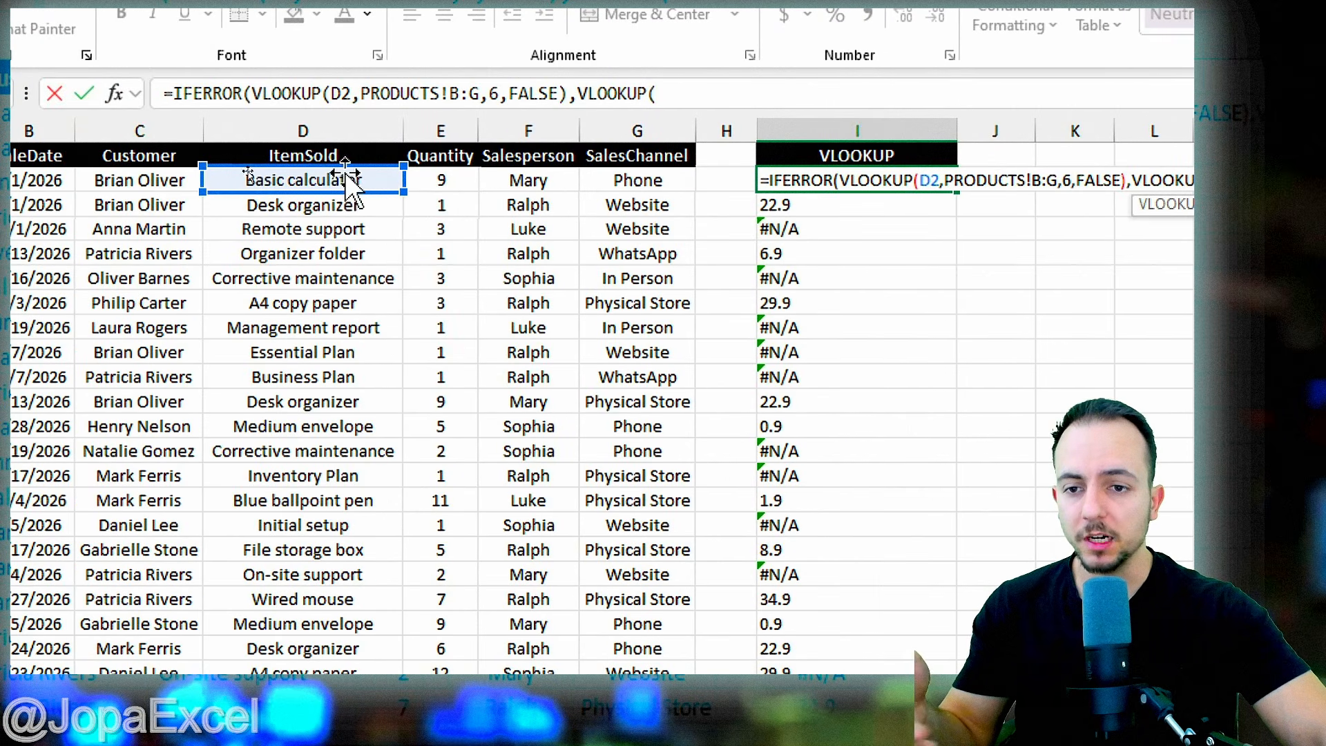
{"action": "scroll", "coordinate": [1065, 288], "scroll_direction": "right", "scroll_amount": 6}
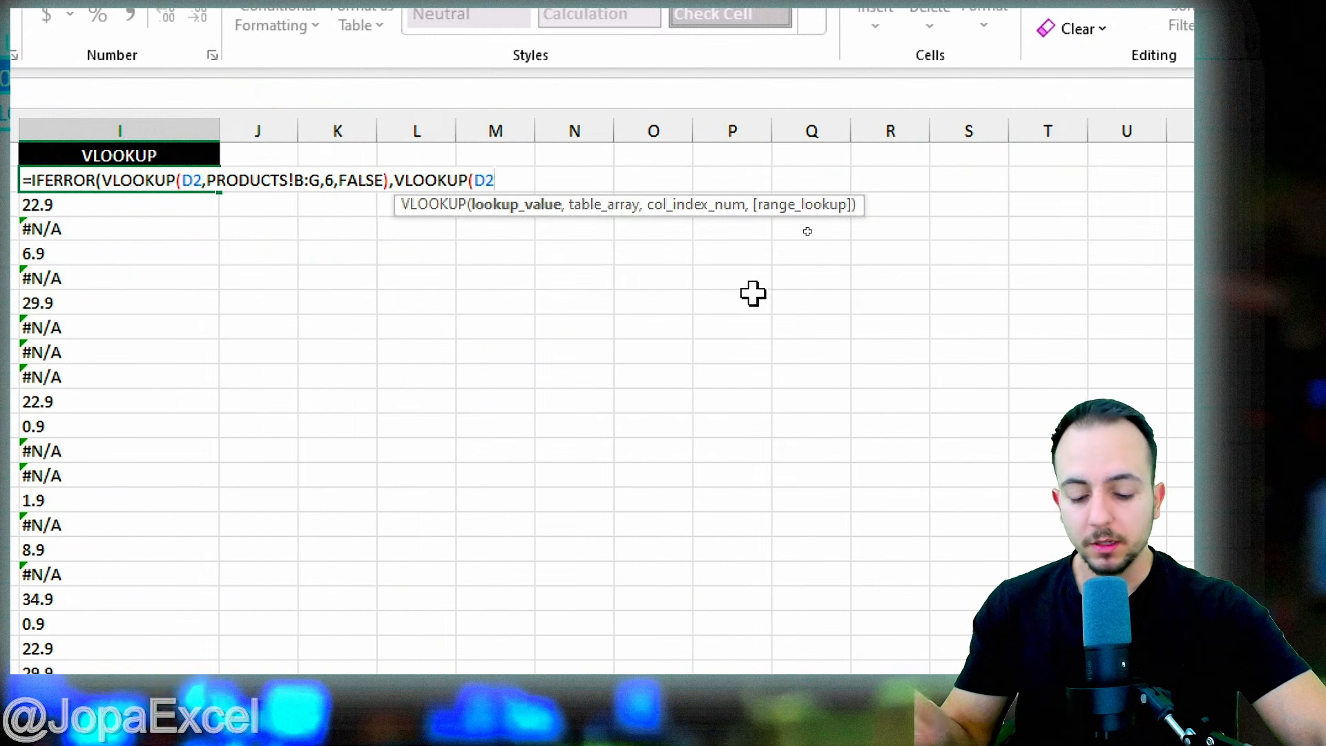
{"action": "type", "text": ","}
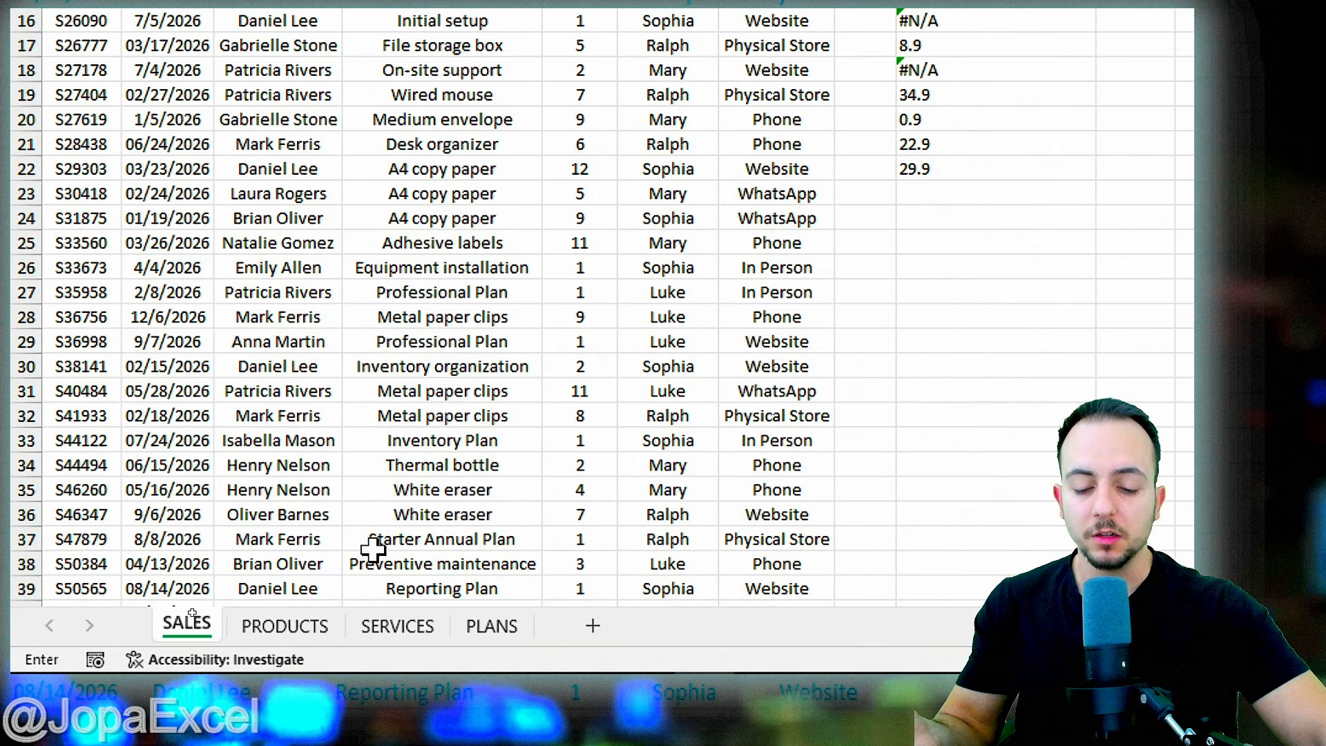
- Set the second VLOOKUP's table array to columns A:M of the SERVICES sheet
{"action": "left_click", "coordinate": [420, 624]}
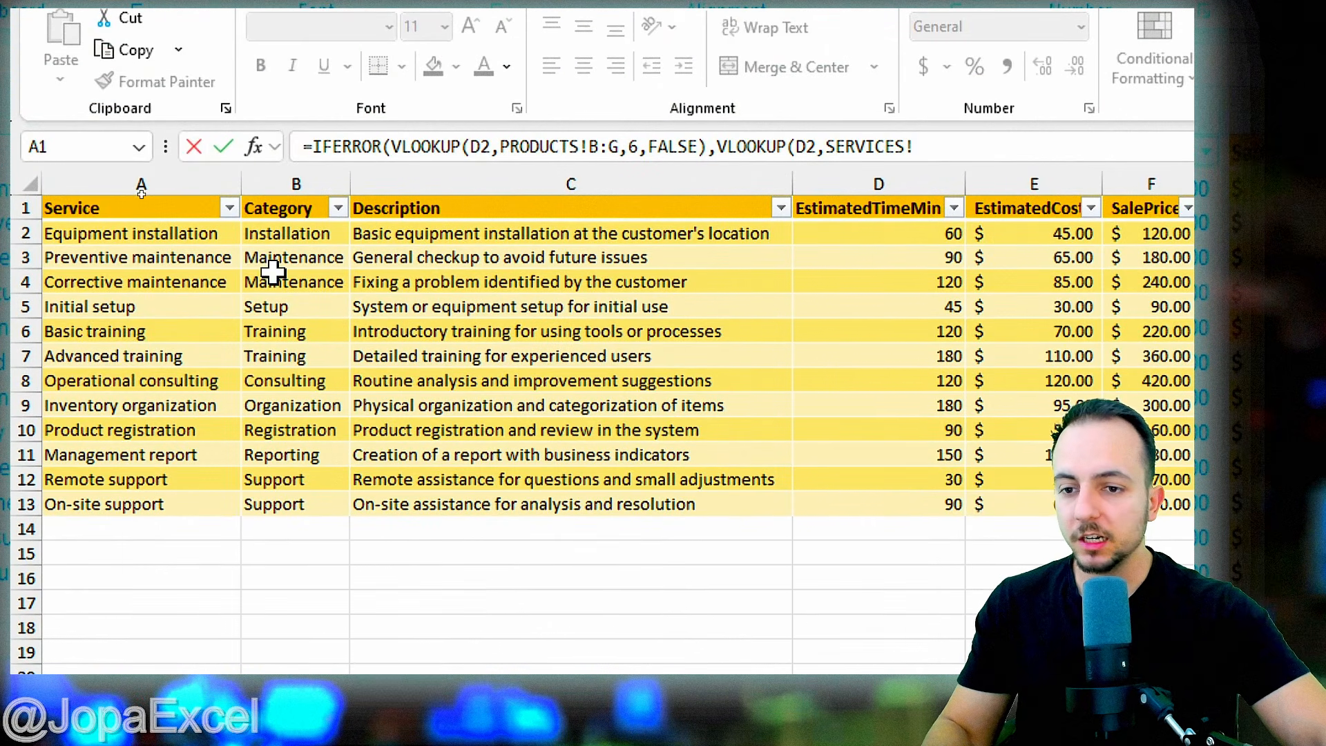
{"action": "left_click", "coordinate": [200, 185]}
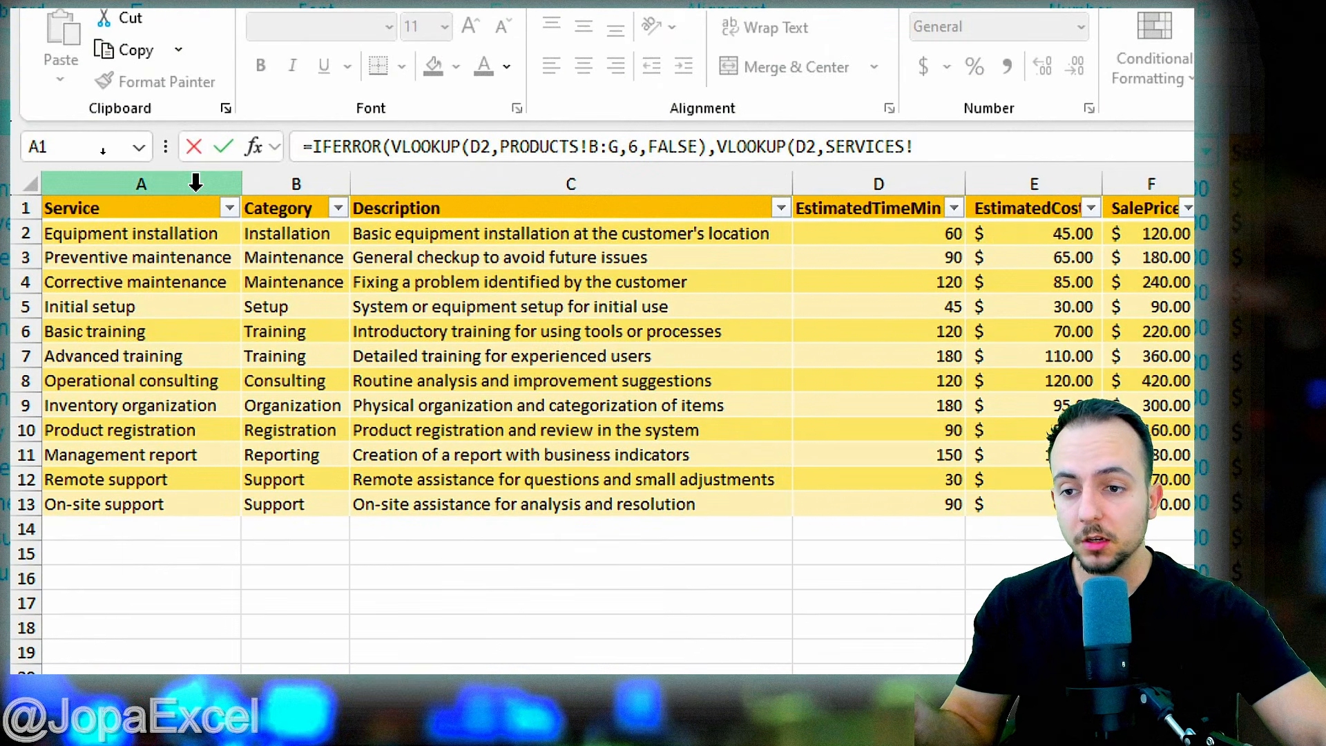
{"action": "left_click_drag", "start_coordinate": [197, 184], "coordinate": [1145, 257]}
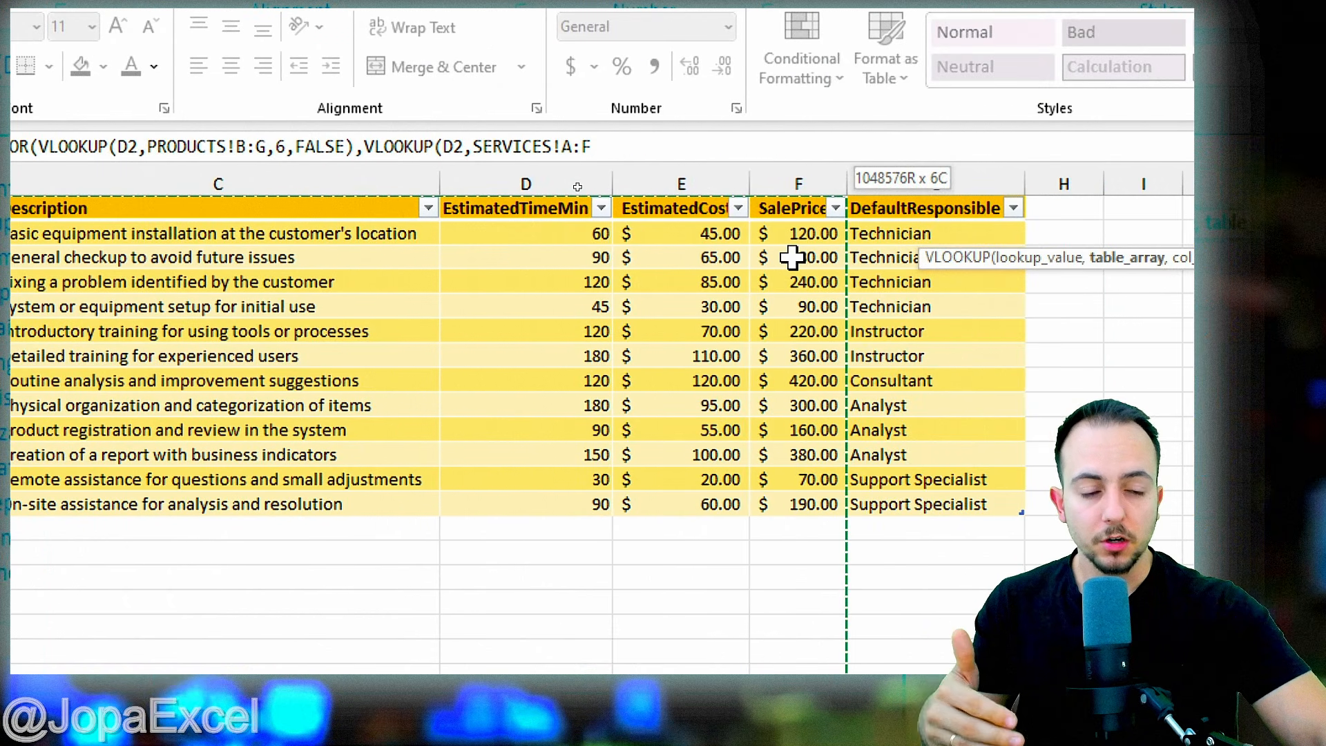
{"action": "left_click_drag", "start_coordinate": [793, 260], "coordinate": [1325, 291]}
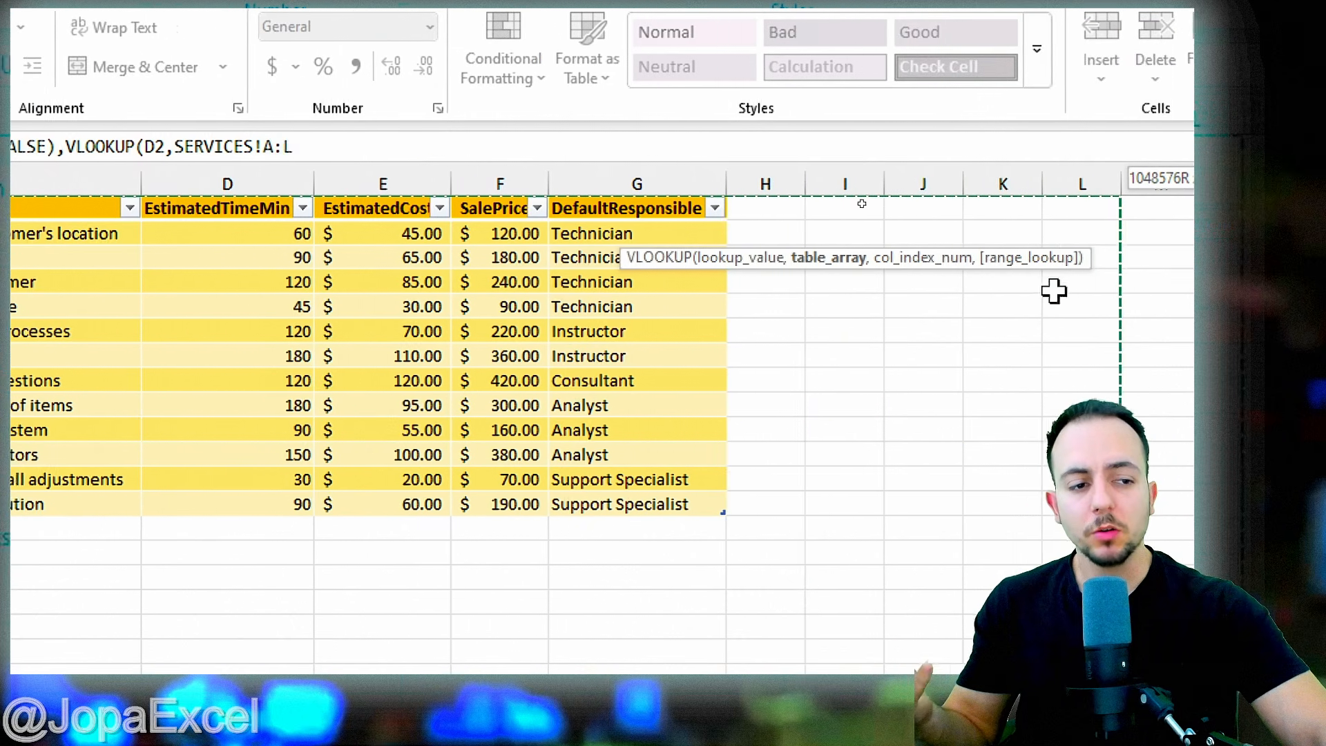
{"action": "mouse_move", "coordinate": [1054, 291]}
{"action": "left_mouse_down"}
{"action": "mouse_move", "coordinate": [1124, 295]}
{"action": "mouse_move", "coordinate": [1045, 296]}
{"action": "left_mouse_up"}
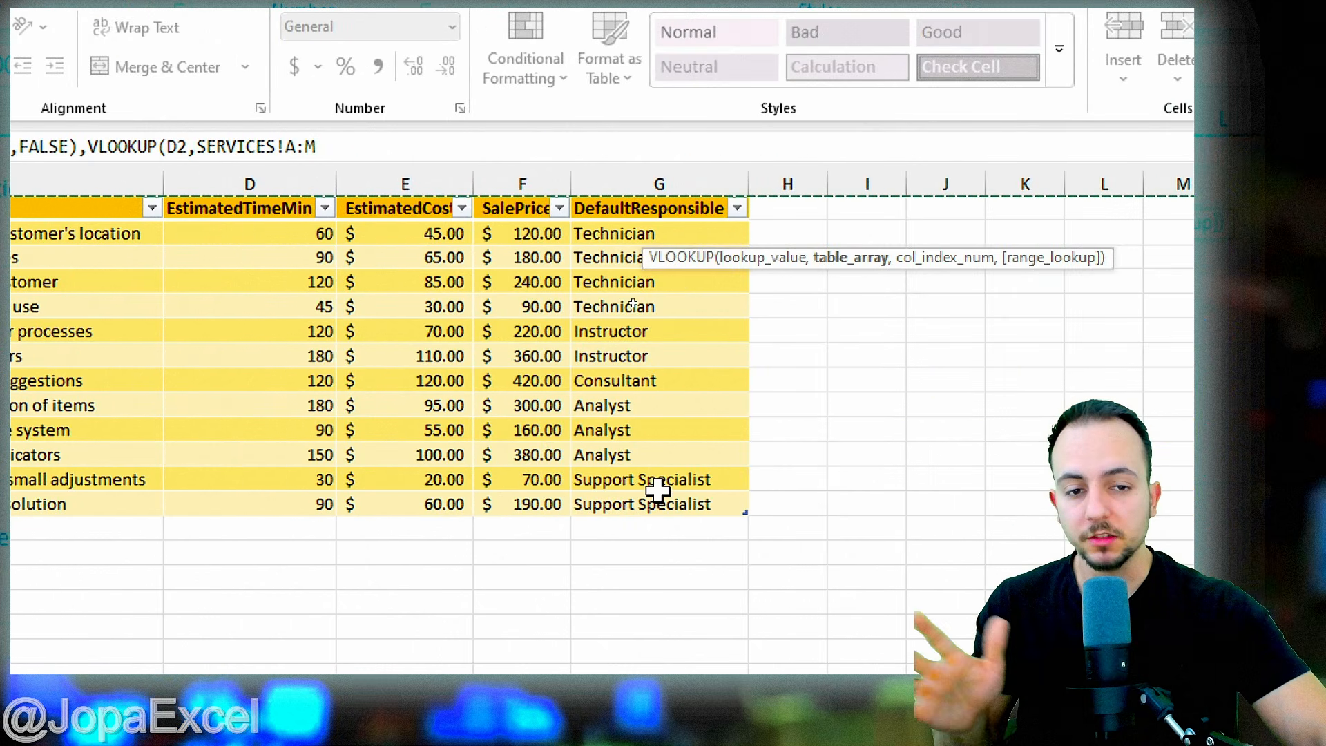
- Complete the second VLOOKUP with column index 6 and FALSE for an exact match, and enter the IFERROR formula
{"action": "type", "text": ",PRODUCTS!B:G,6"}
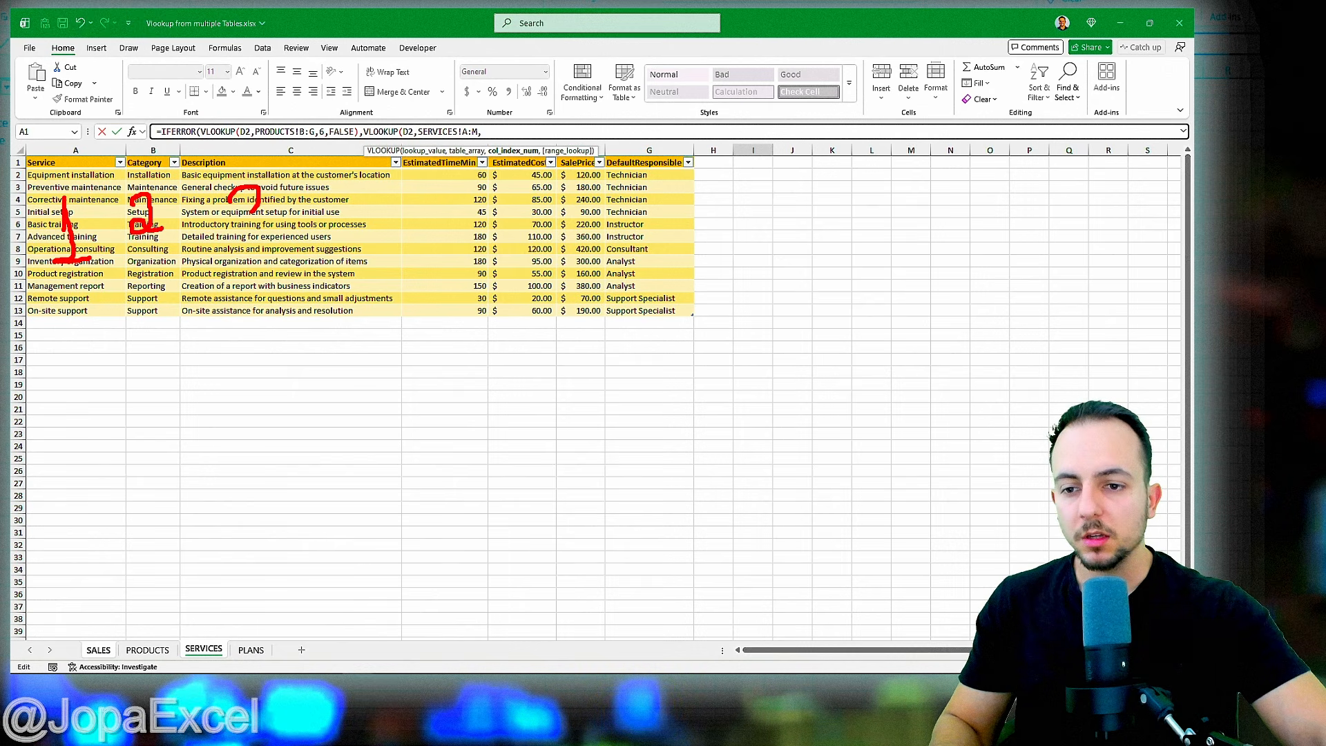
{"action": "mouse_move", "coordinate": [474, 213]}
{"action": "left_mouse_down"}
{"action": "mouse_move", "coordinate": [421, 207]}
{"action": "mouse_move", "coordinate": [420, 250]}
{"action": "left_mouse_up"}
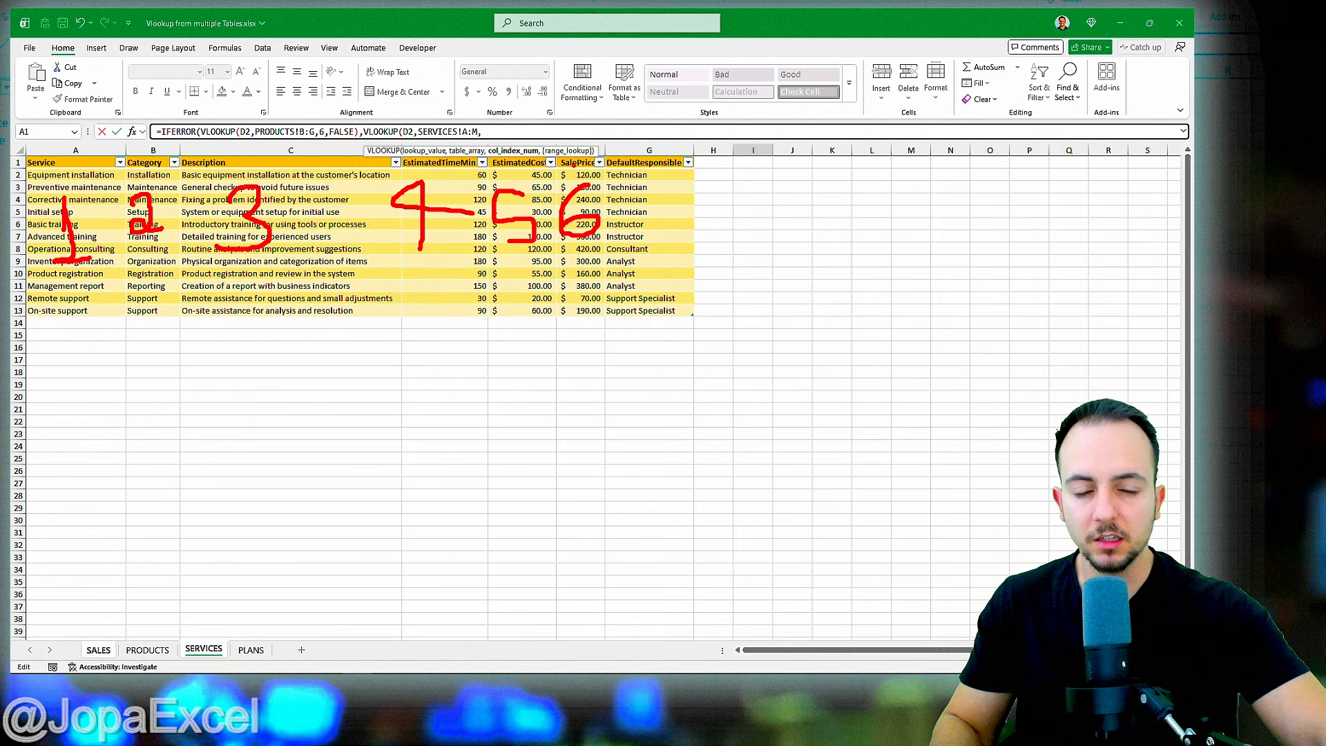
{"action": "key", "text": "Escape"}
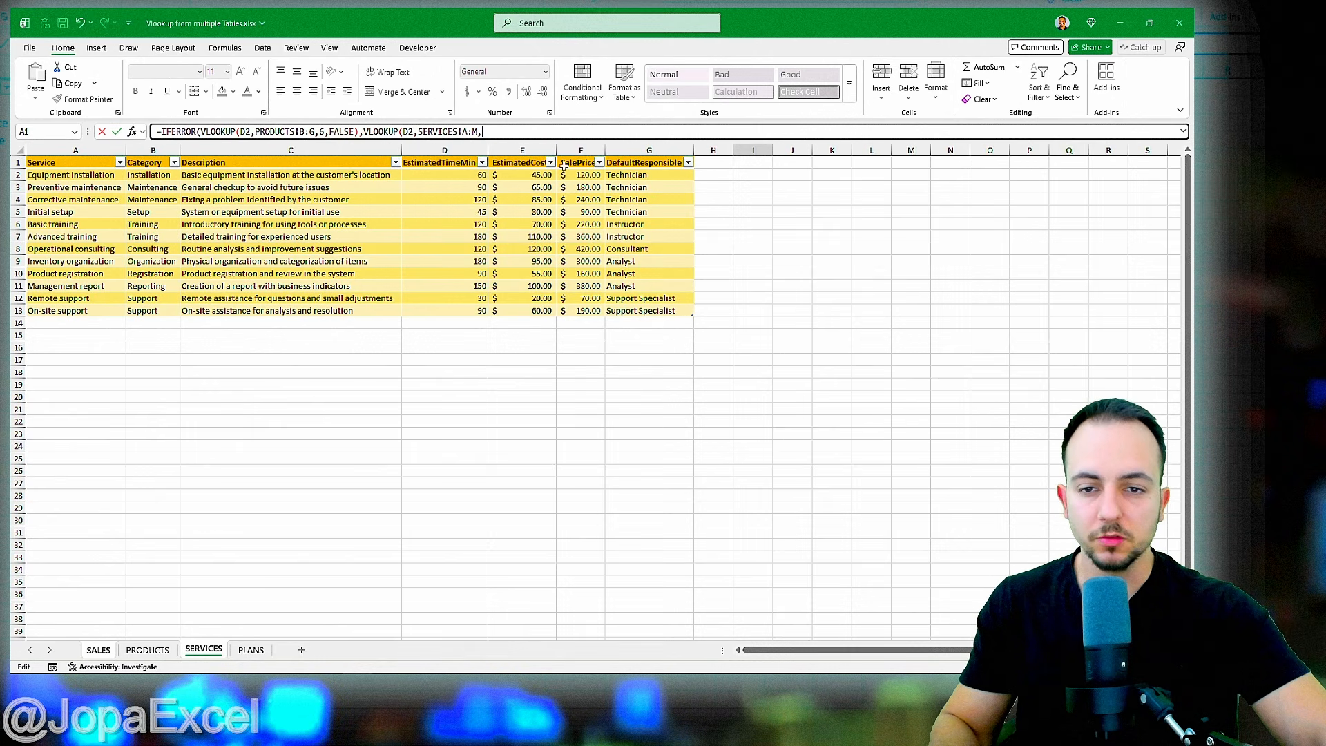
{"action": "left_click", "coordinate": [543, 131]}
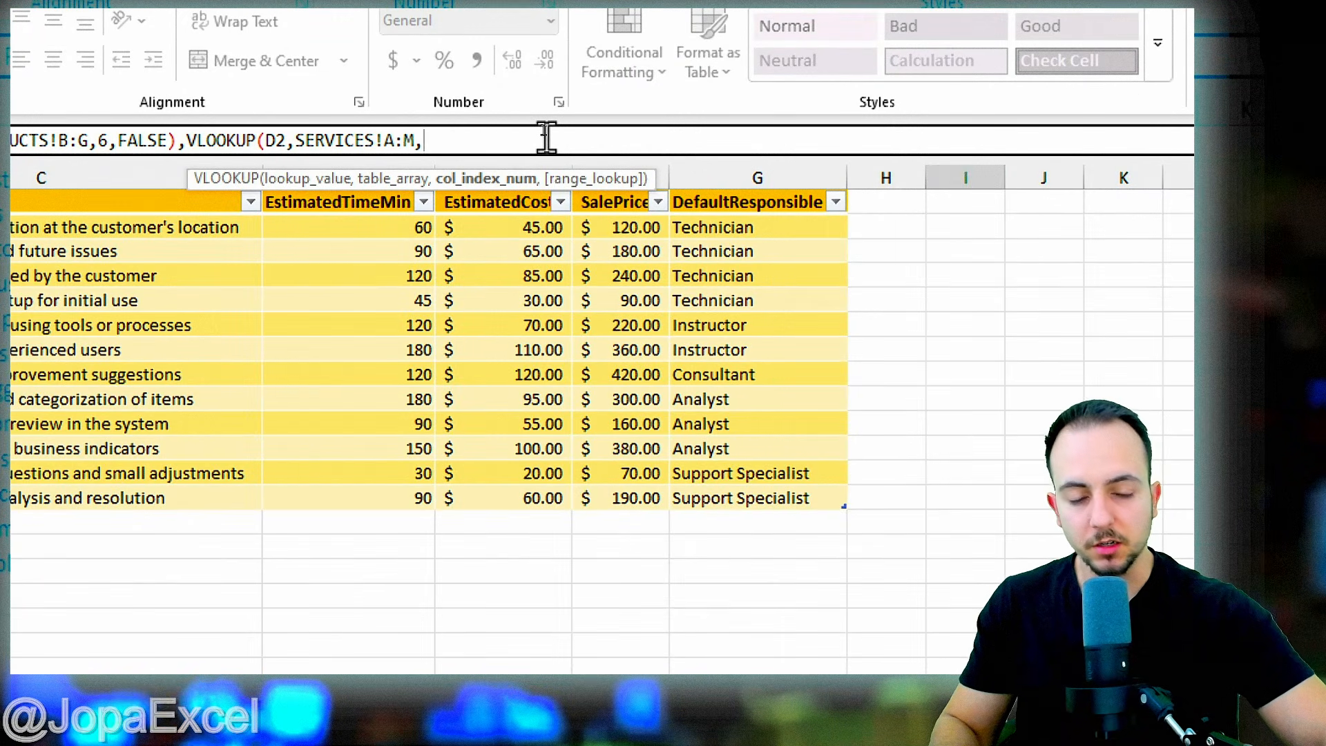
{"action": "type", "text": "6,"}
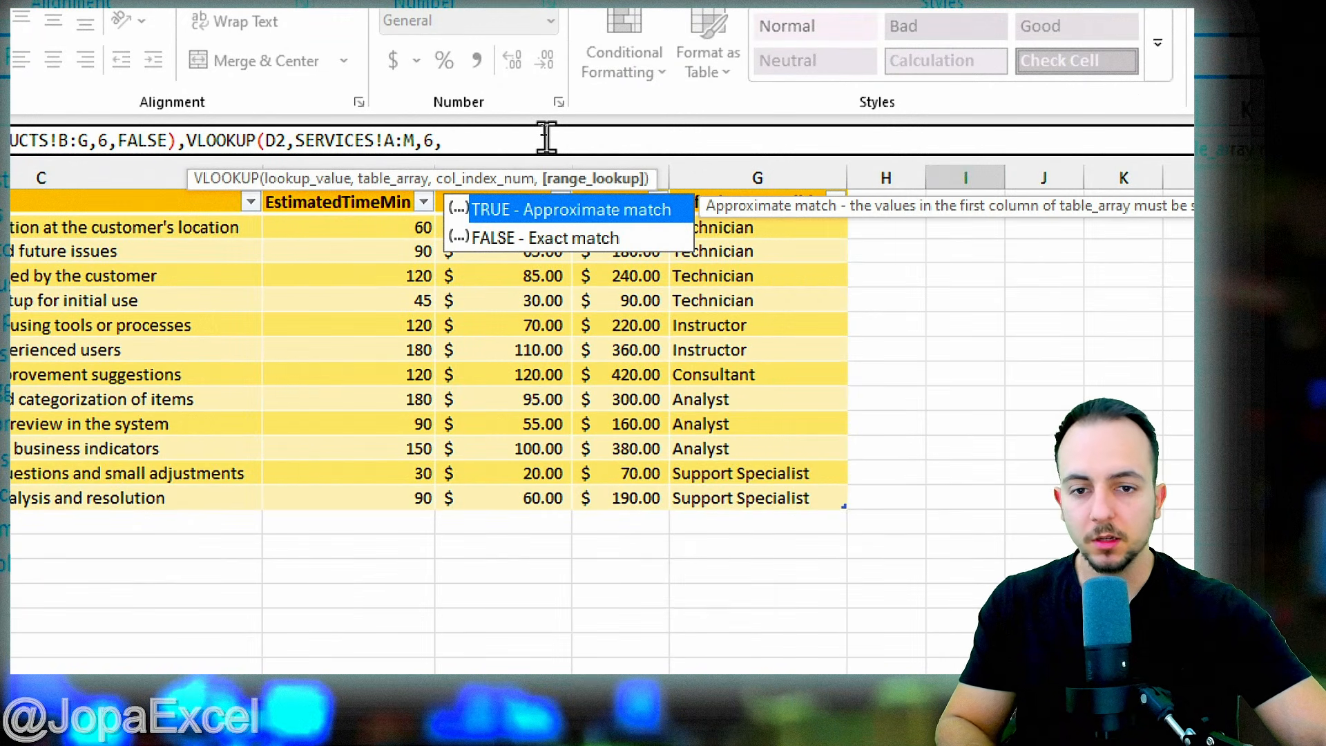
{"action": "double_click", "coordinate": [564, 238]}
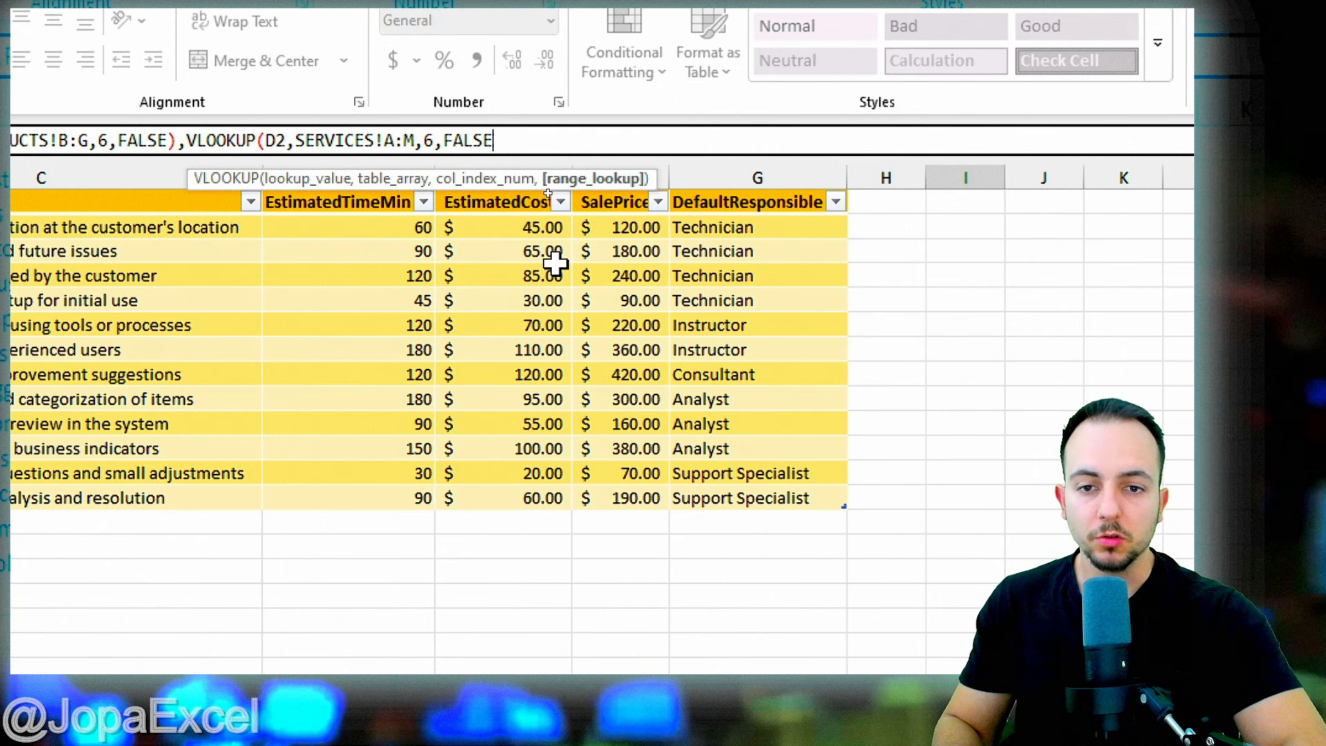
{"action": "type", "text": "))"}
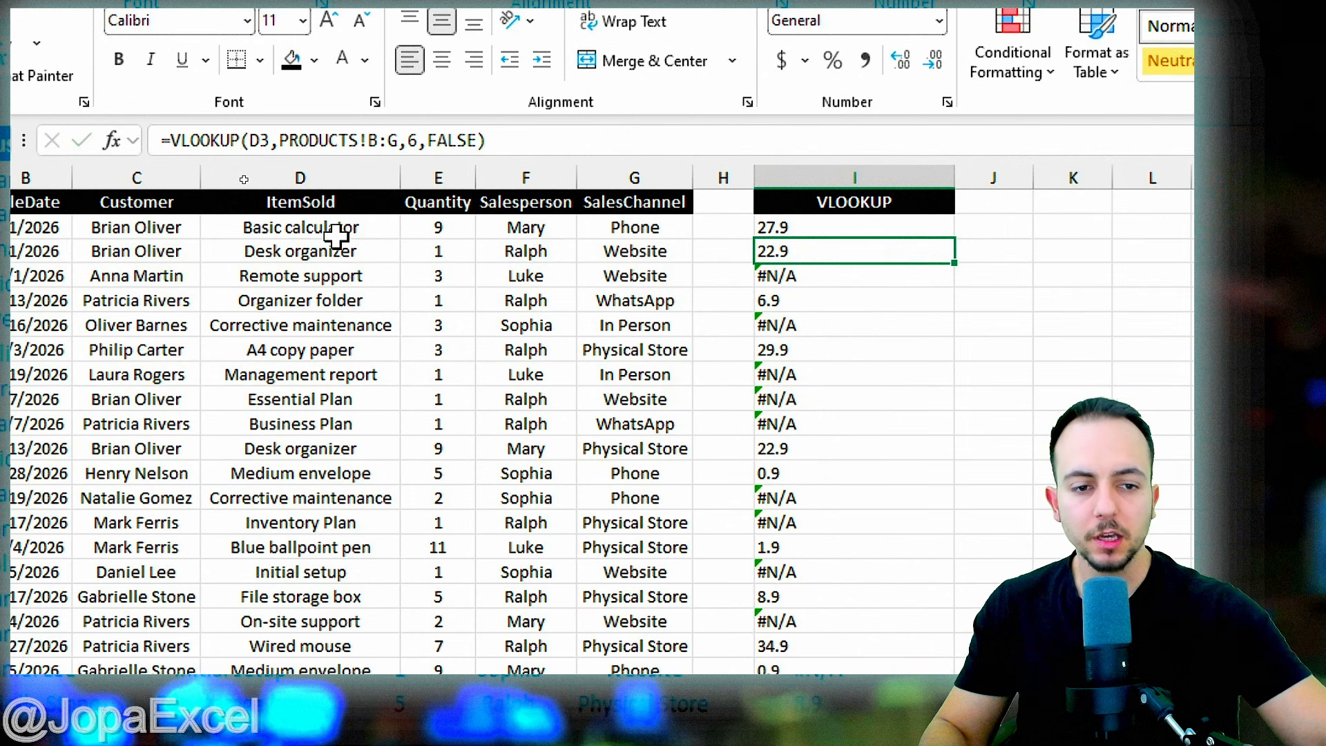
- Fill the IFERROR formula from I2 down column I to row 22
{"action": "left_click", "coordinate": [631, 228]}
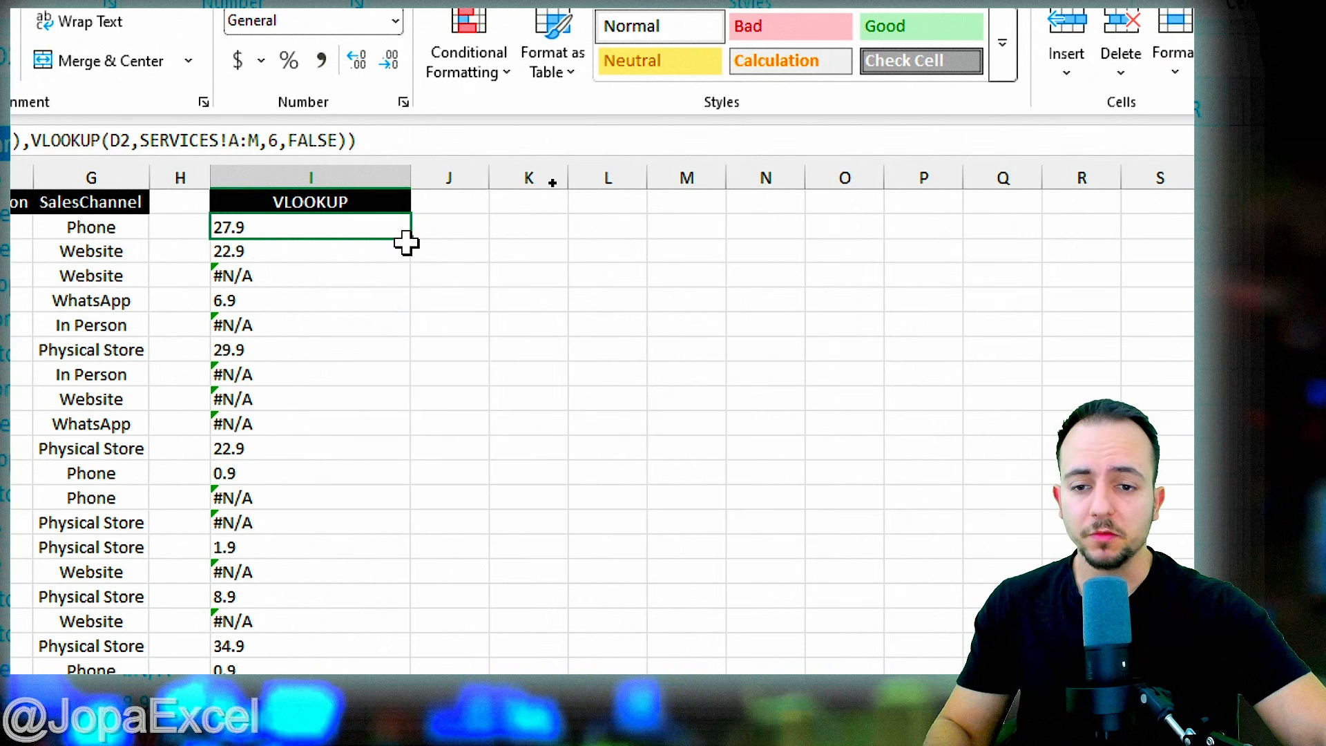
{"action": "left_click_drag", "start_coordinate": [408, 243], "coordinate": [388, 708]}
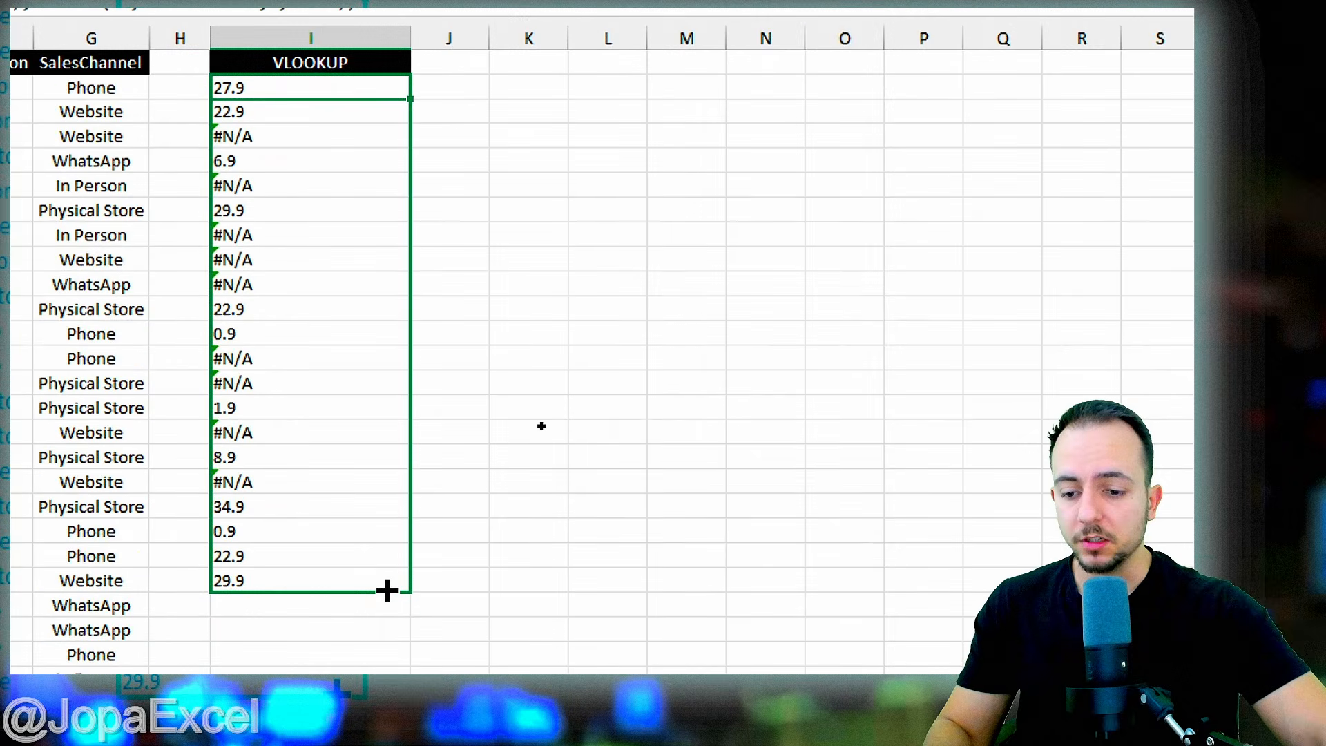
{"action": "left_click_drag", "start_coordinate": [387, 590], "coordinate": [387, 590]}
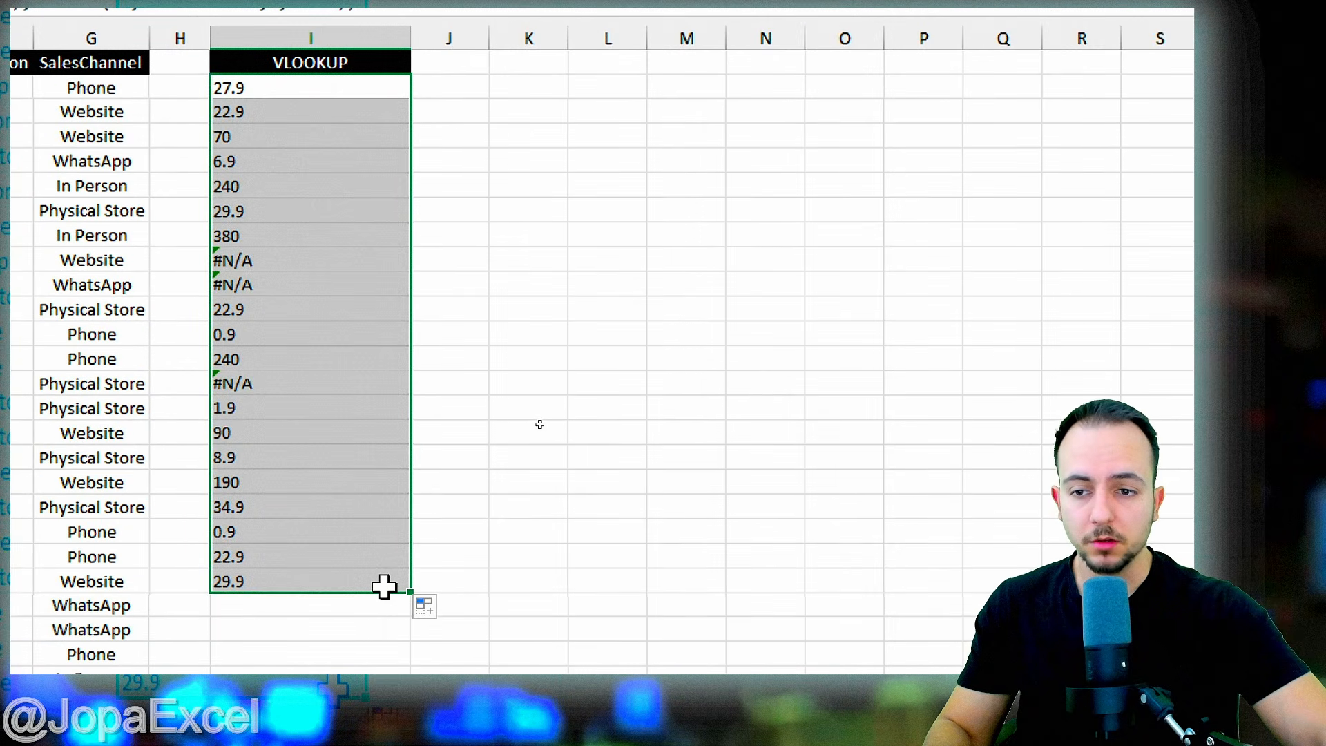
- Examine which column I cells on the SALES sheet still return errors after the product and service lookups
{"action": "left_click", "coordinate": [288, 242]}
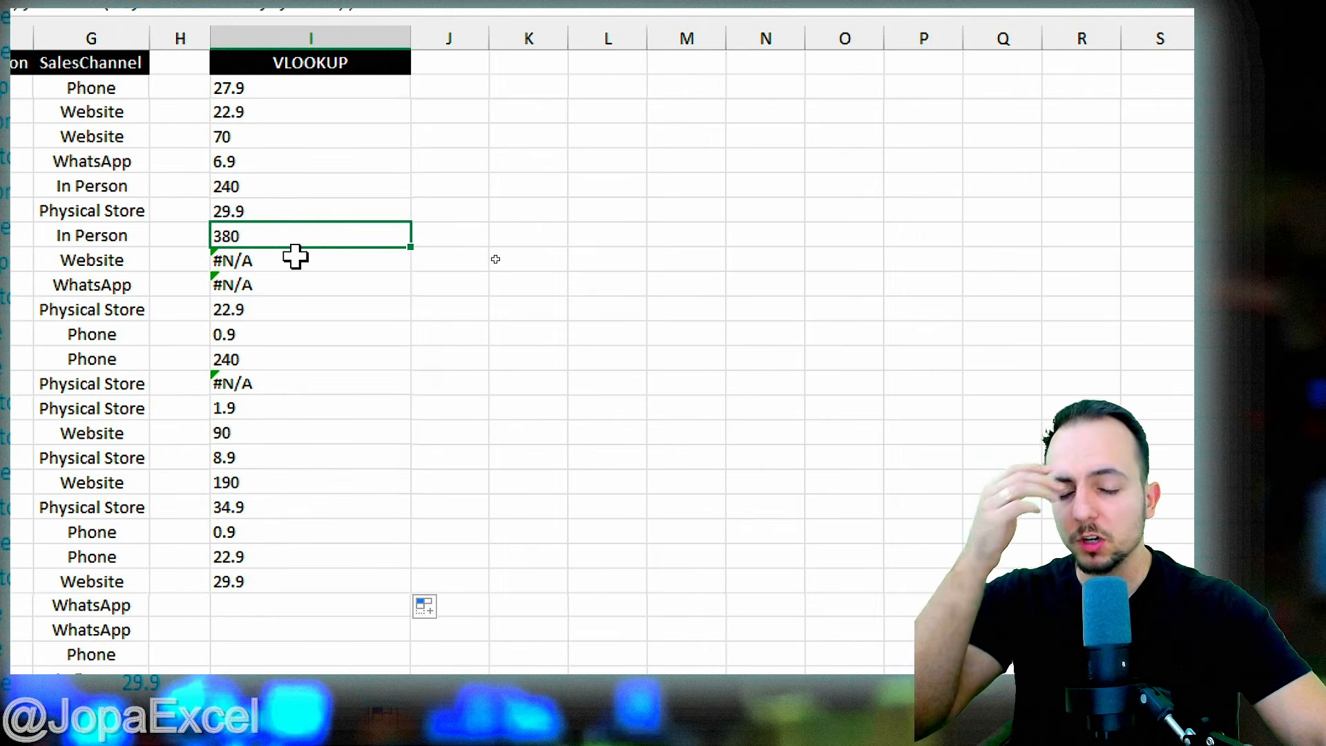
{"action": "left_click_drag", "start_coordinate": [295, 257], "coordinate": [296, 287]}
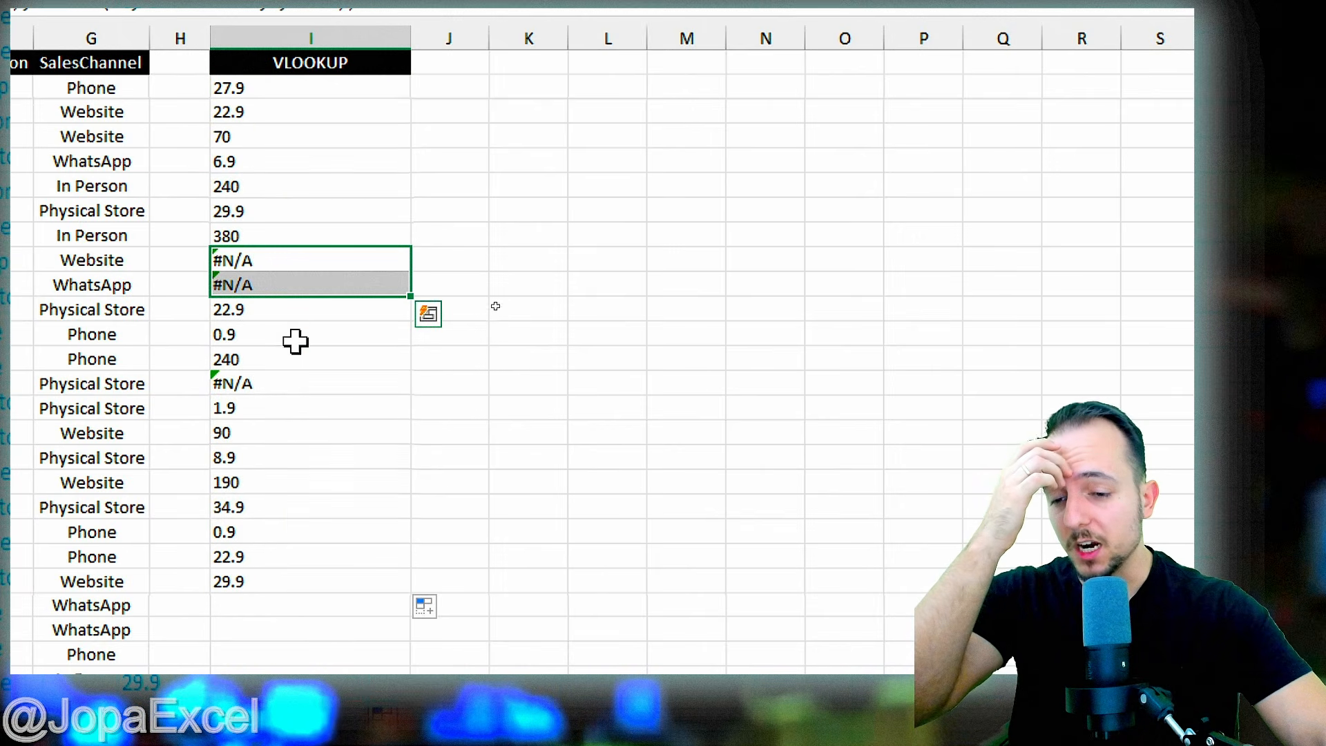
{"action": "left_click", "coordinate": [292, 385]}
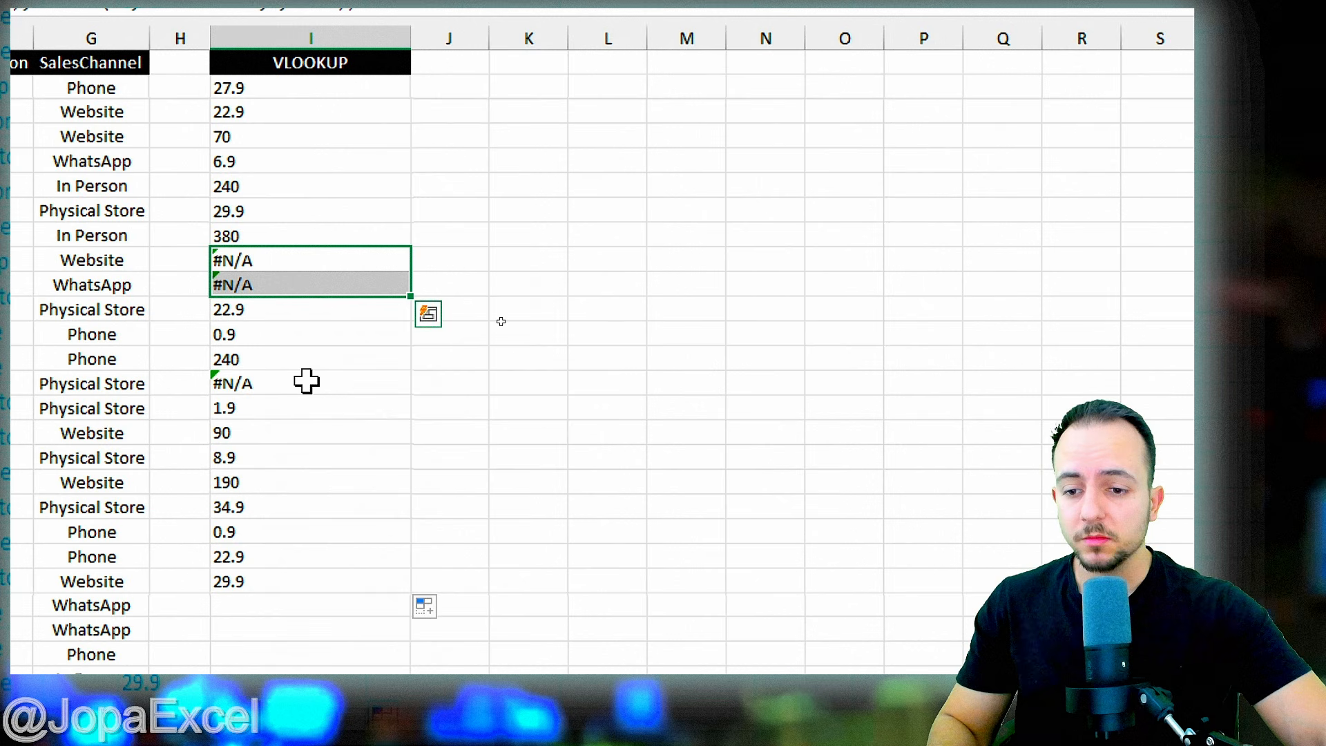
{"action": "left_click", "coordinate": [305, 379], "text": "ctrl"}
{"action": "left_click_drag", "start_coordinate": [349, 293], "coordinate": [483, 237]}
{"action": "left_click_drag", "start_coordinate": [366, 388], "coordinate": [481, 462]}
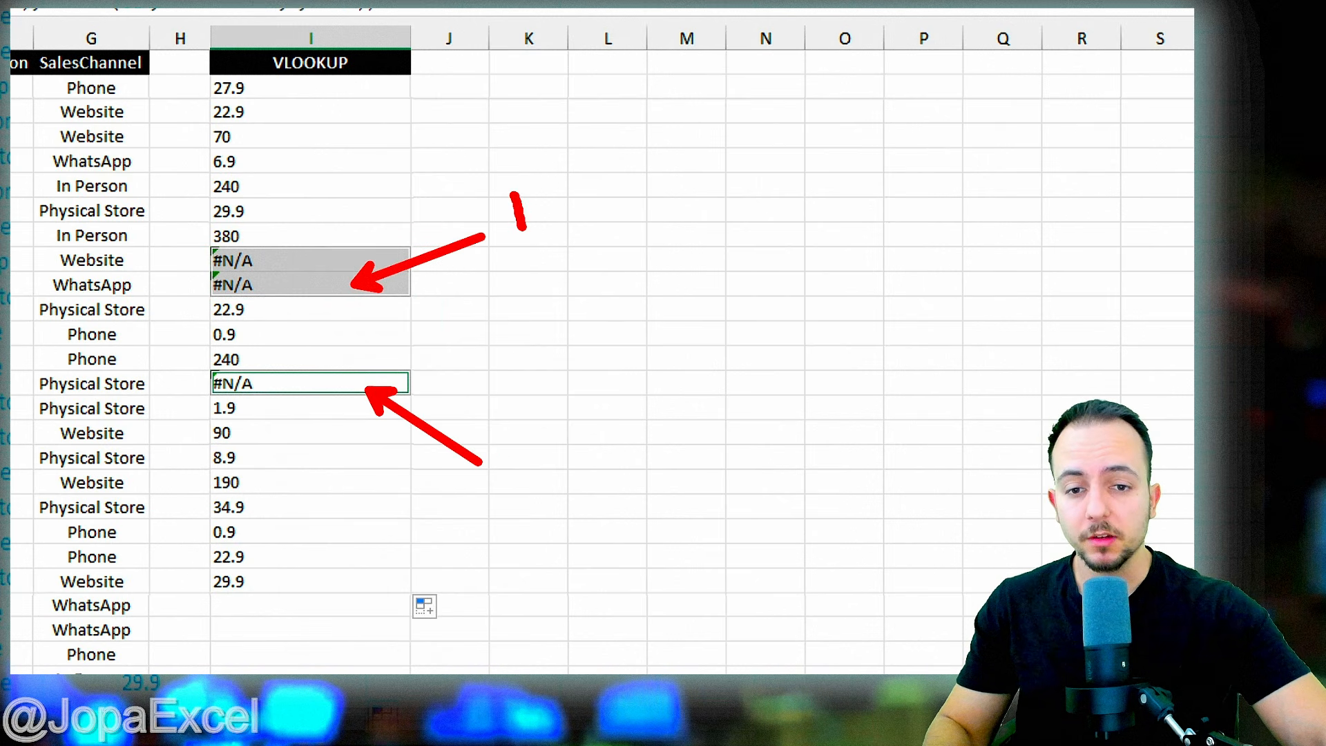
{"action": "left_click_drag", "start_coordinate": [524, 228], "coordinate": [515, 275]}
{"action": "left_click_drag", "start_coordinate": [490, 280], "coordinate": [582, 279]}
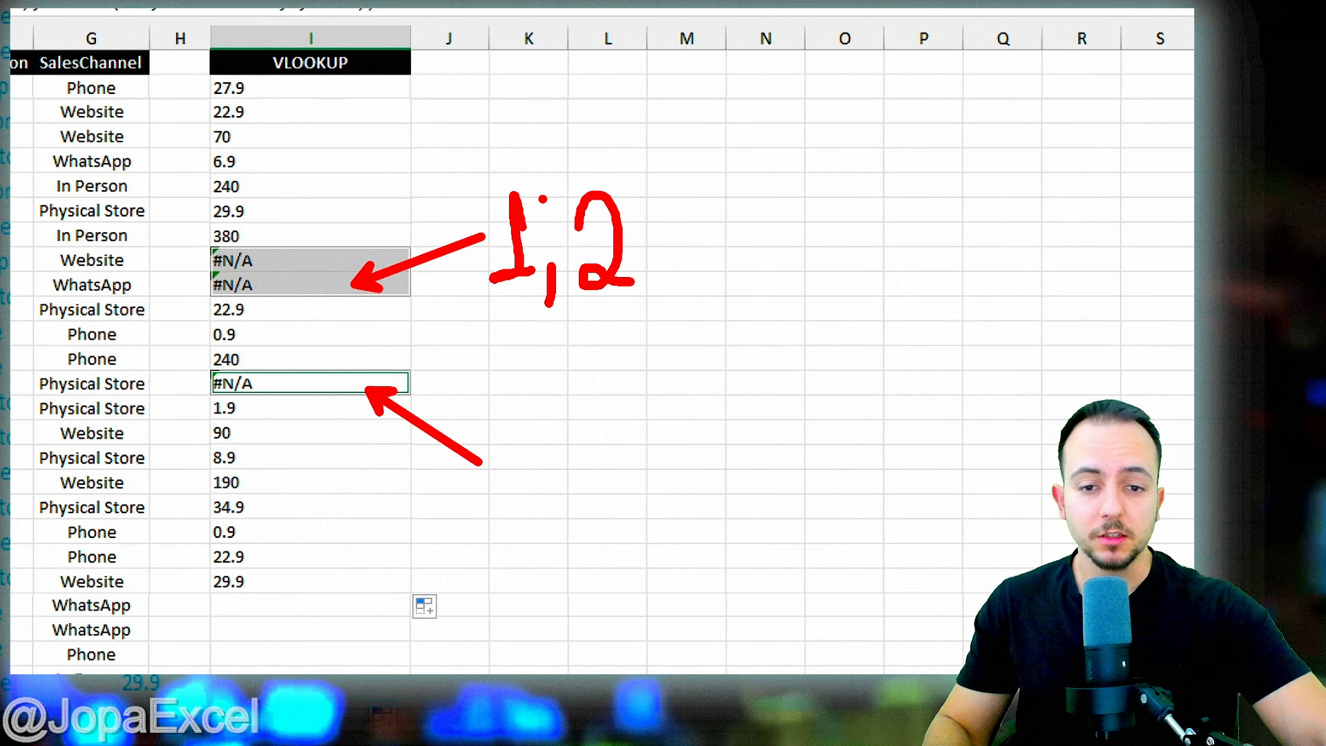
{"action": "mouse_move", "coordinate": [730, 176]}
{"action": "left_mouse_down"}
{"action": "mouse_move", "coordinate": [745, 233]}
{"action": "mouse_move", "coordinate": [731, 283]}
{"action": "left_mouse_up"}
{"action": "left_click_drag", "start_coordinate": [704, 311], "coordinate": [859, 310]}
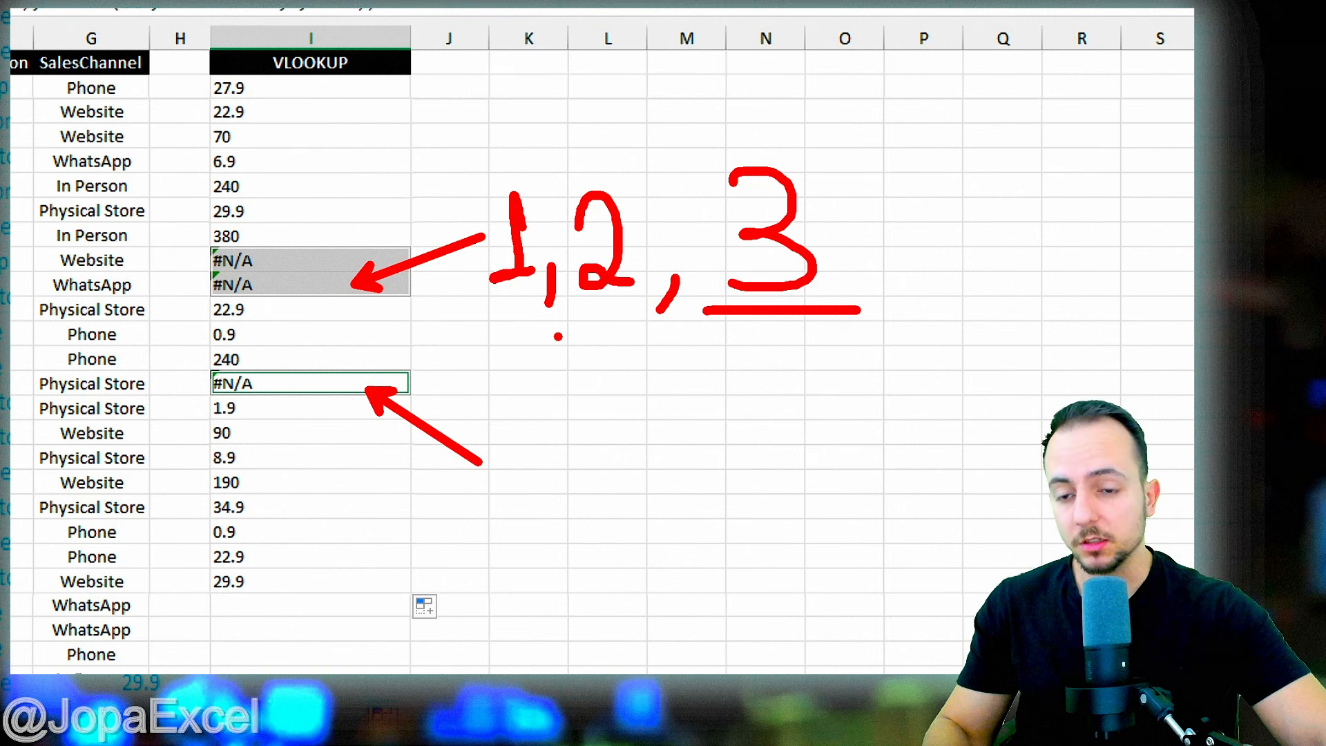
{"action": "key", "text": "Escape"}
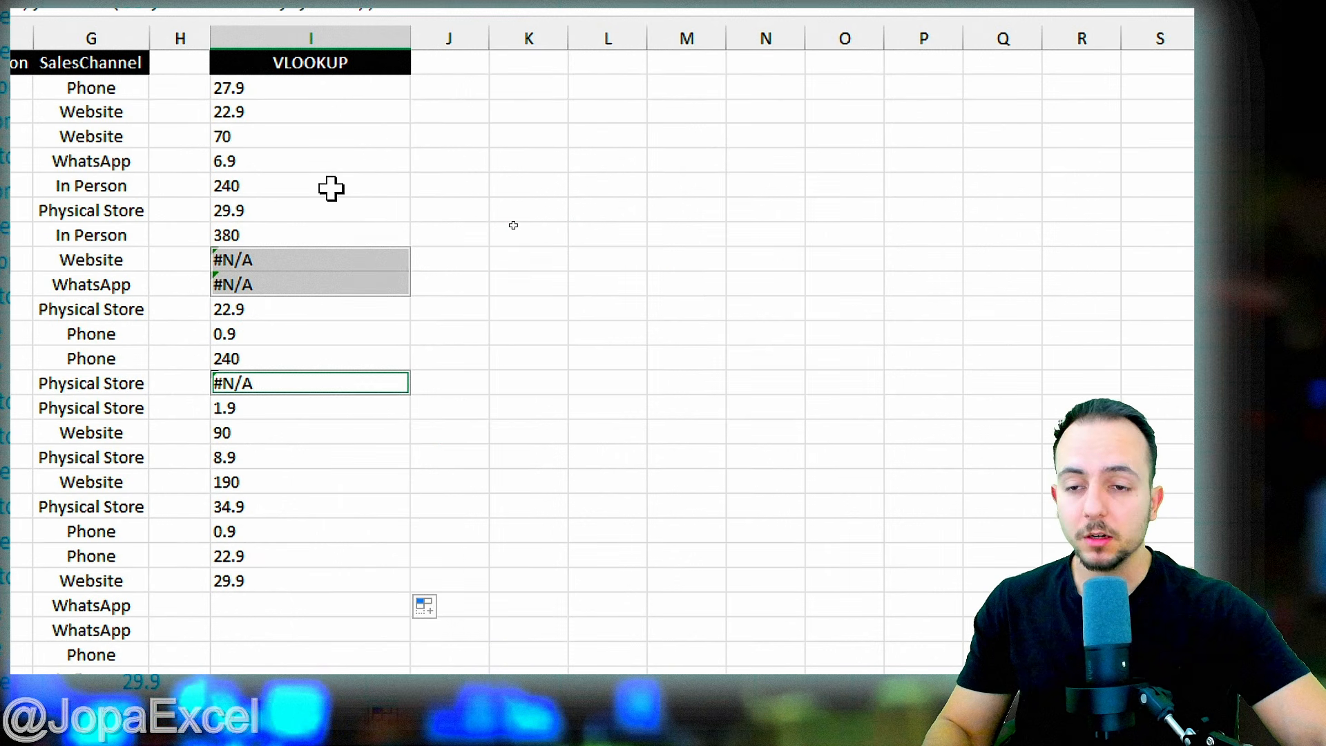
- Wrap the whole formula in I2 in another IFERROR, keeping the existing IFERROR expression as its value argument
{"action": "left_click", "coordinate": [276, 187]}
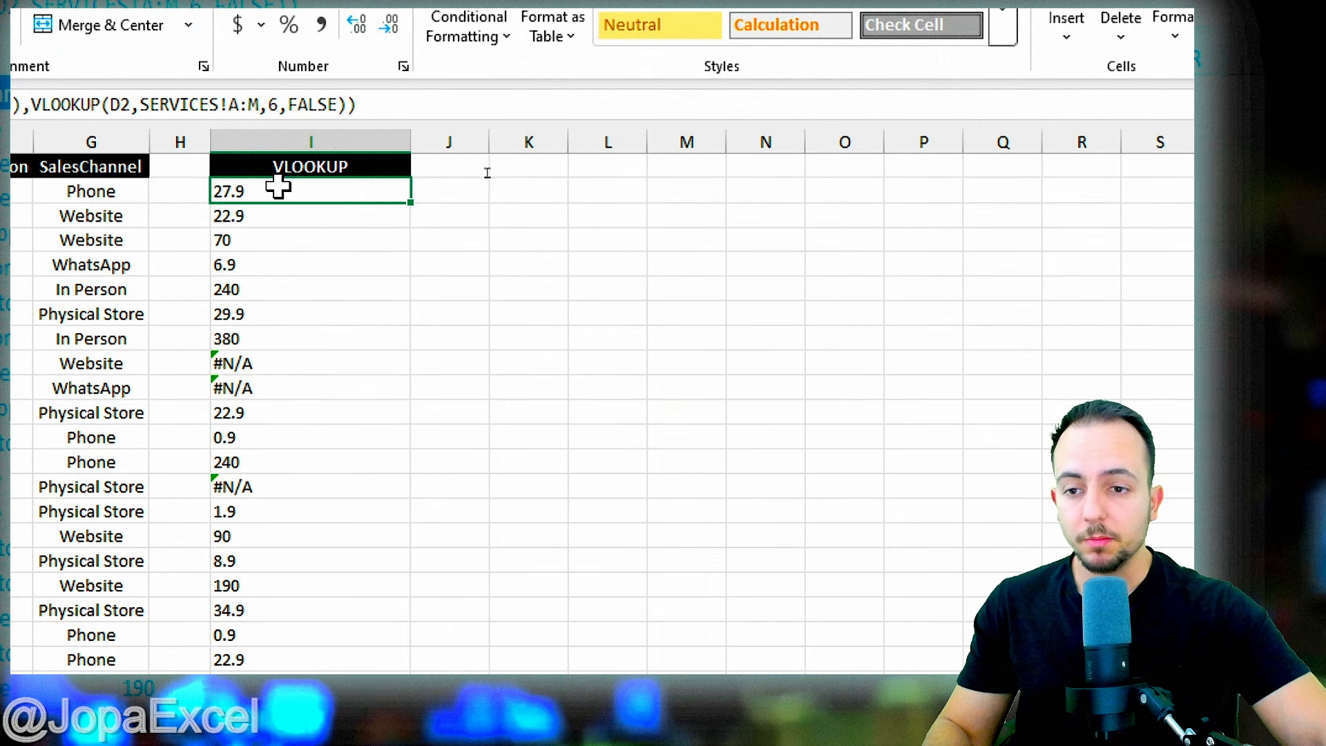
{"action": "double_click", "coordinate": [276, 186]}
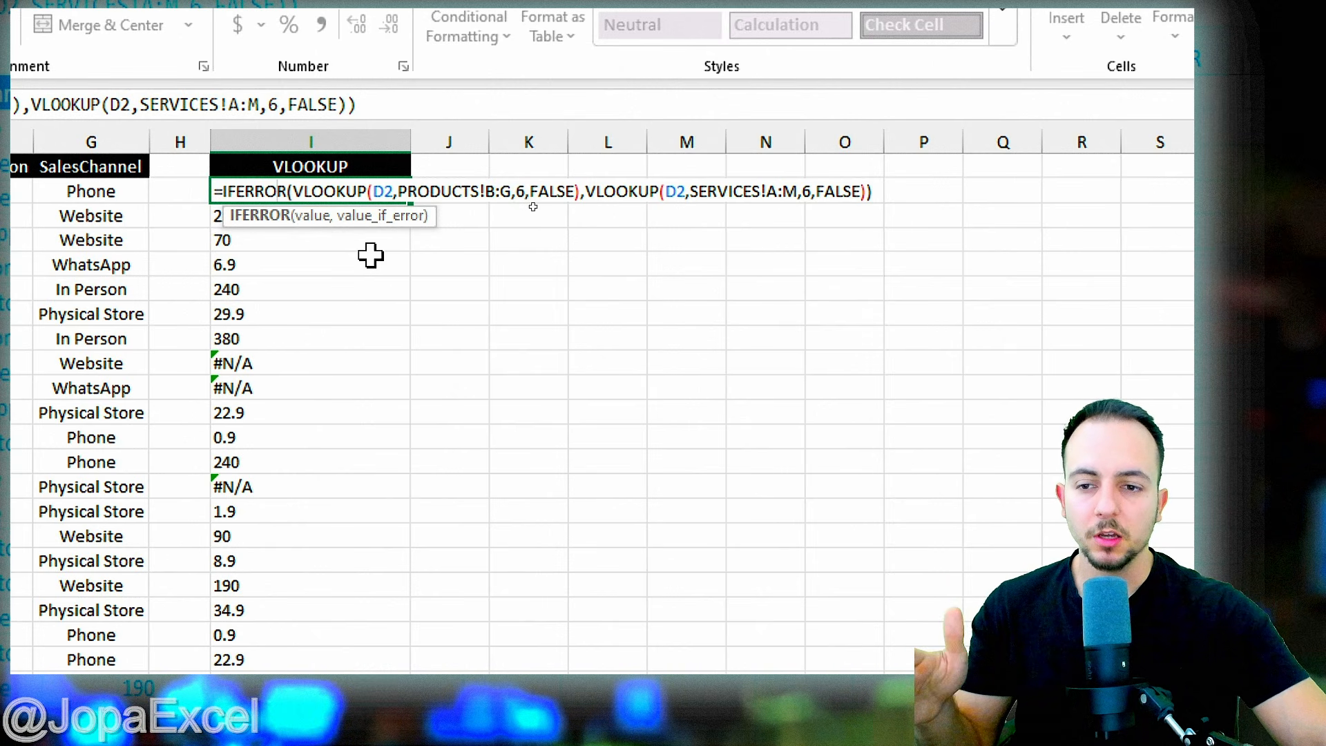
{"action": "left_click", "coordinate": [218, 188]}
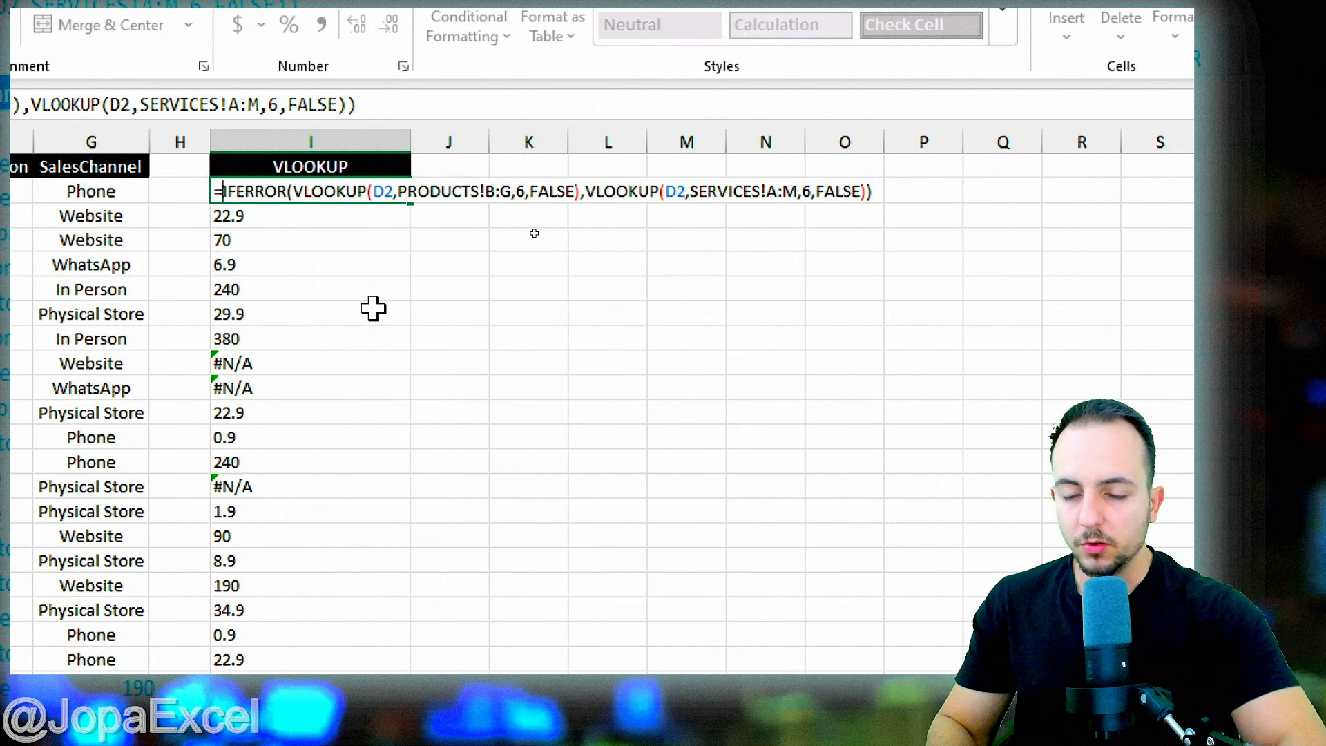
{"action": "type", "text": "IF"}
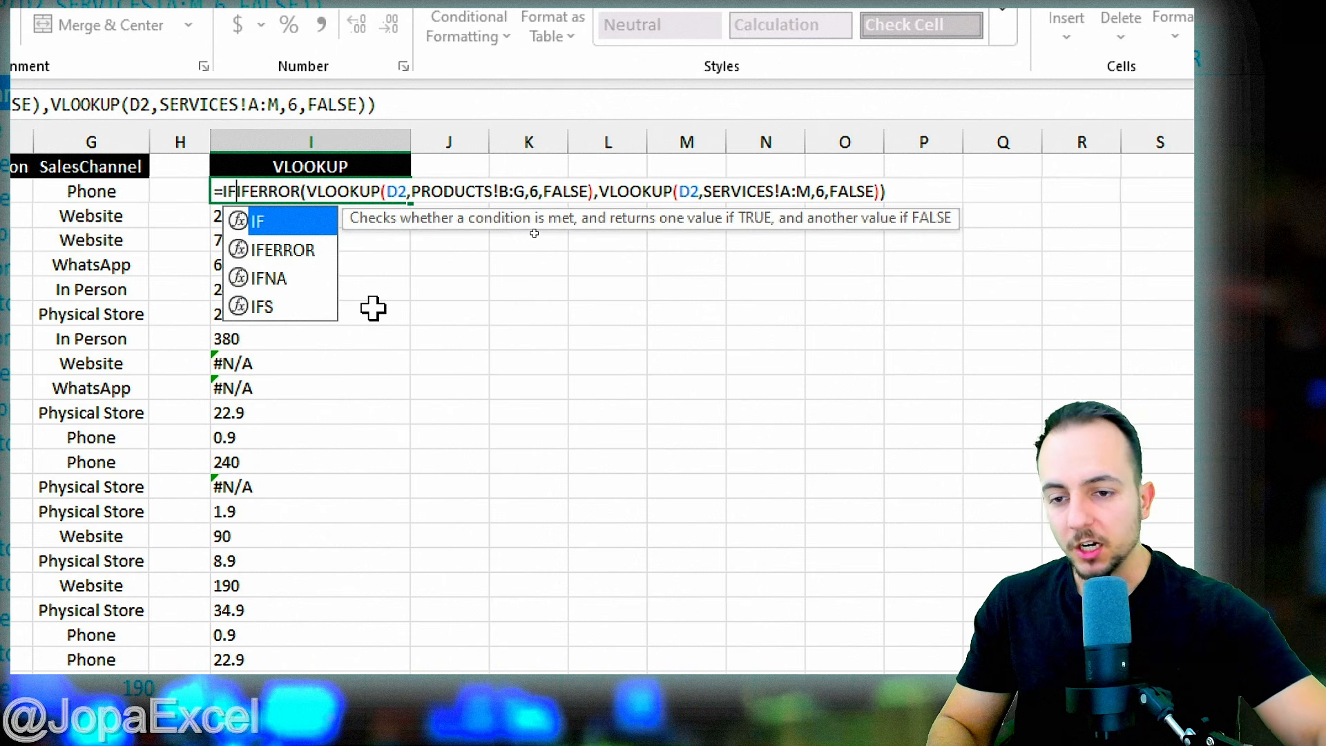
{"action": "left_click", "coordinate": [283, 257]}
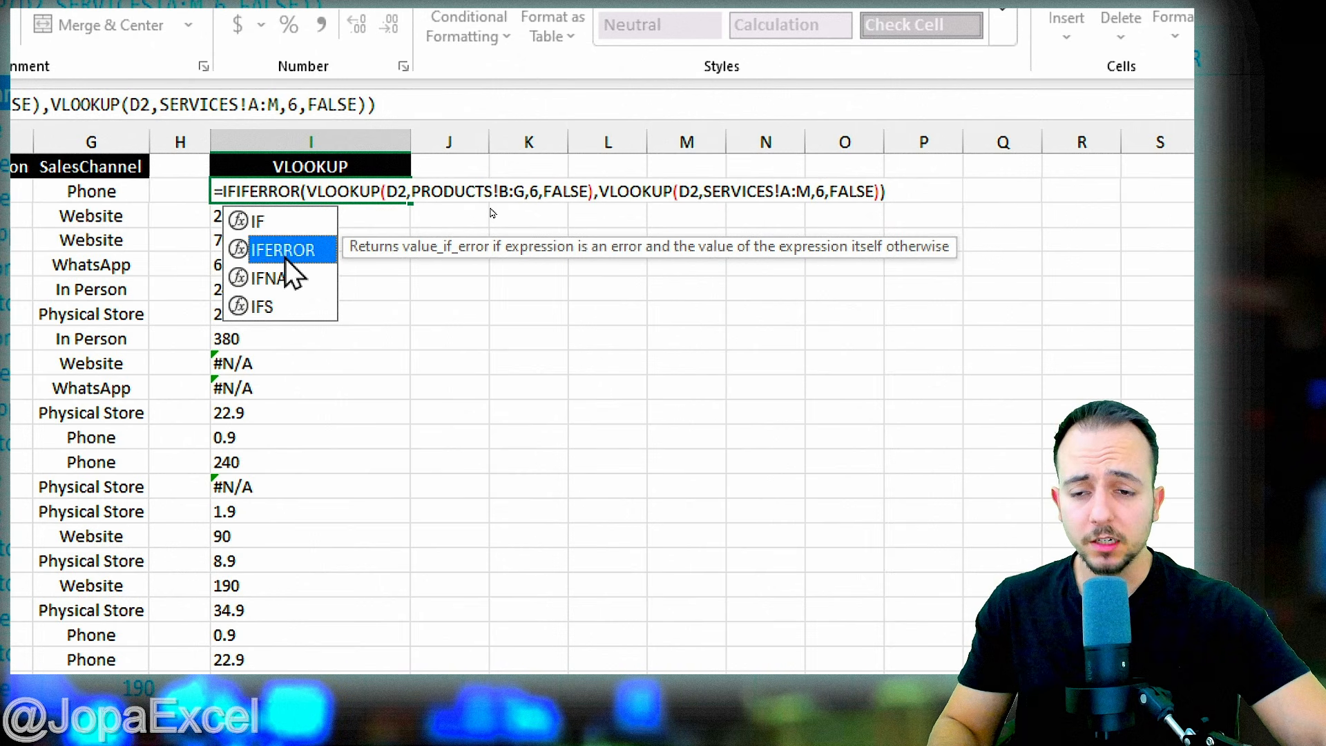
{"action": "double_click", "coordinate": [284, 257]}
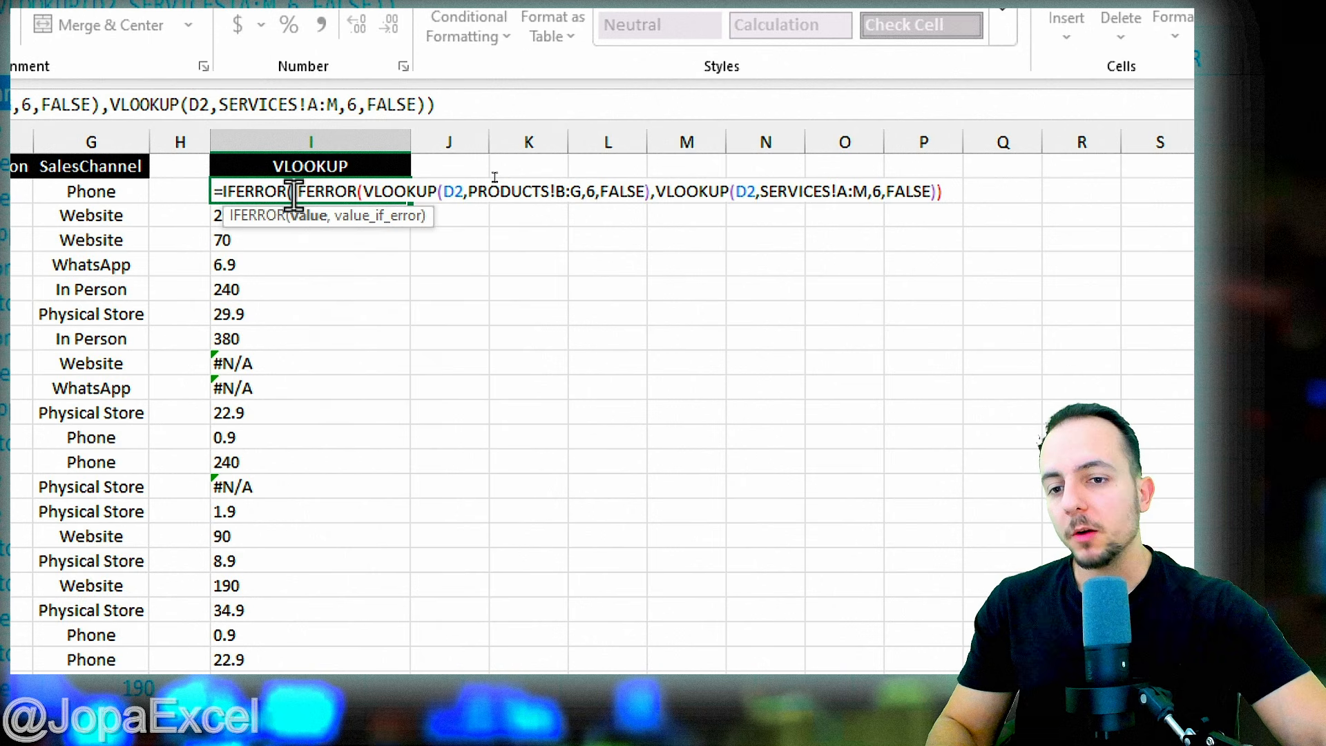
{"action": "left_click_drag", "start_coordinate": [294, 206], "coordinate": [957, 201]}
{"action": "left_click", "coordinate": [959, 198]}
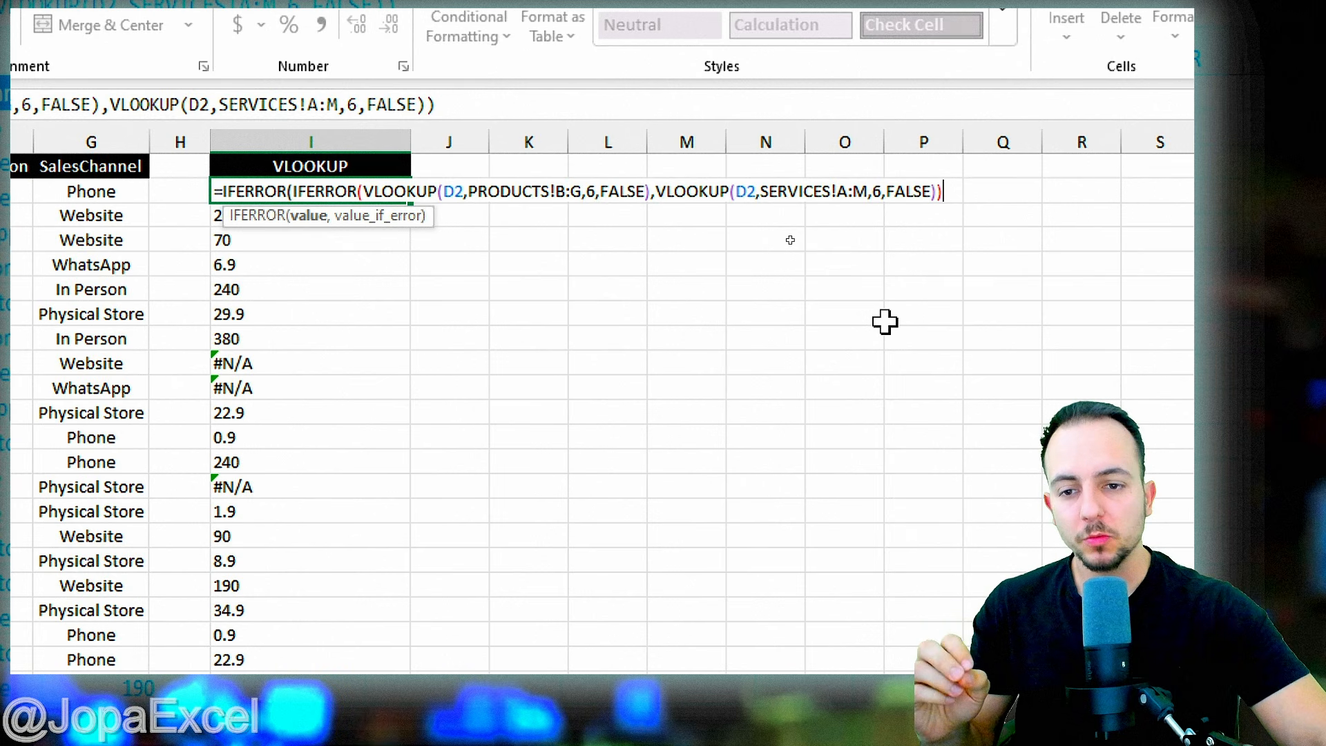
{"action": "type", "text": ","}
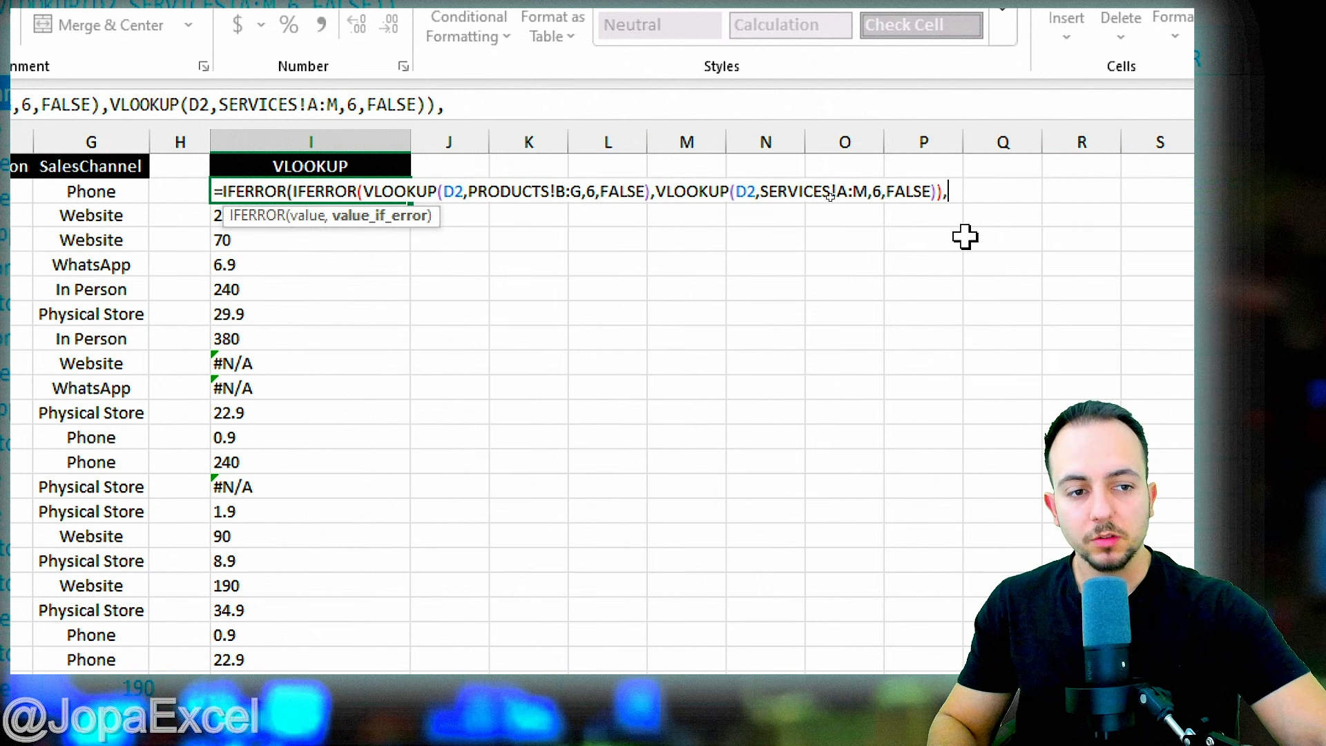
- Add a third VLOOKUP as the outer IFERROR's value_if_error argument, with D2 as its lookup value
{"action": "key", "text": "ctrl+2"}
{"action": "mouse_move", "coordinate": [247, 340]}
{"action": "left_mouse_down"}
{"action": "mouse_move", "coordinate": [187, 401]}
{"action": "mouse_move", "coordinate": [228, 330]}
{"action": "left_mouse_up"}
{"action": "mouse_move", "coordinate": [250, 471]}
{"action": "left_mouse_down"}
{"action": "mouse_move", "coordinate": [193, 457]}
{"action": "mouse_move", "coordinate": [295, 464]}
{"action": "left_mouse_up"}
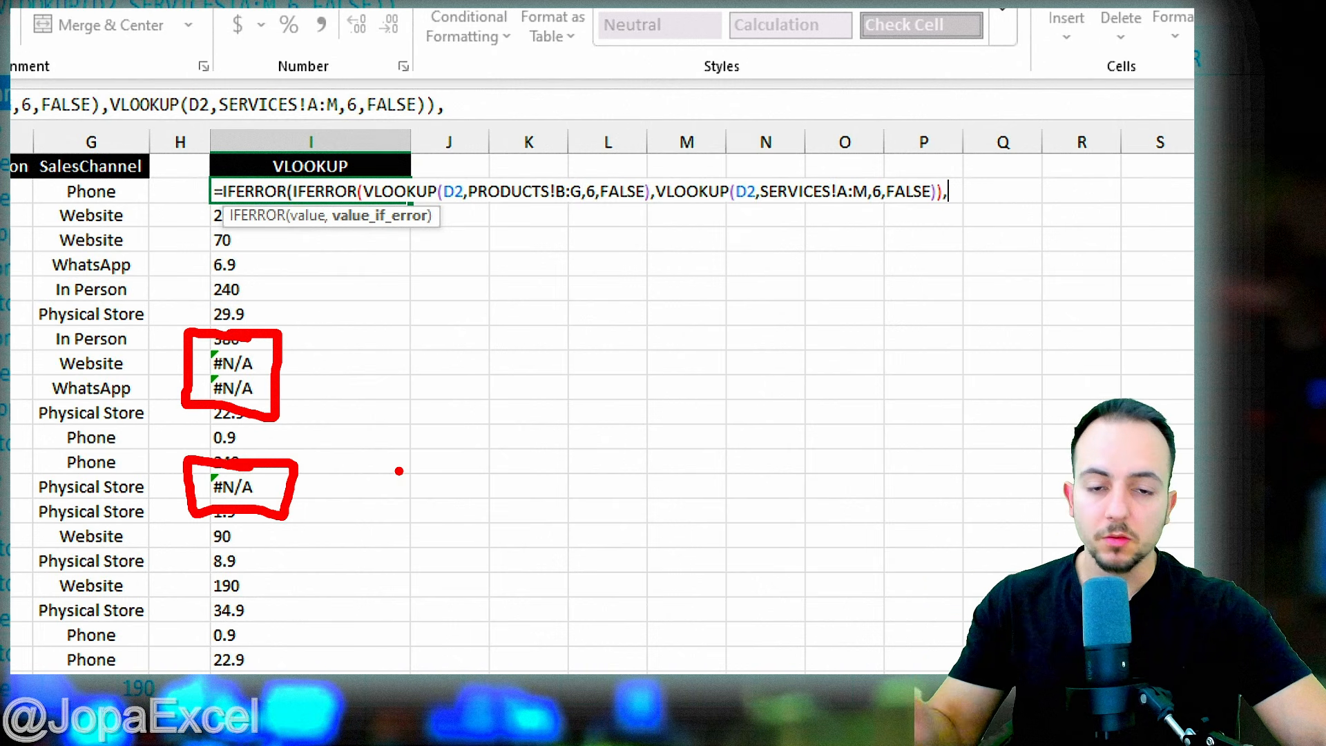
{"action": "key", "text": "Escape"}
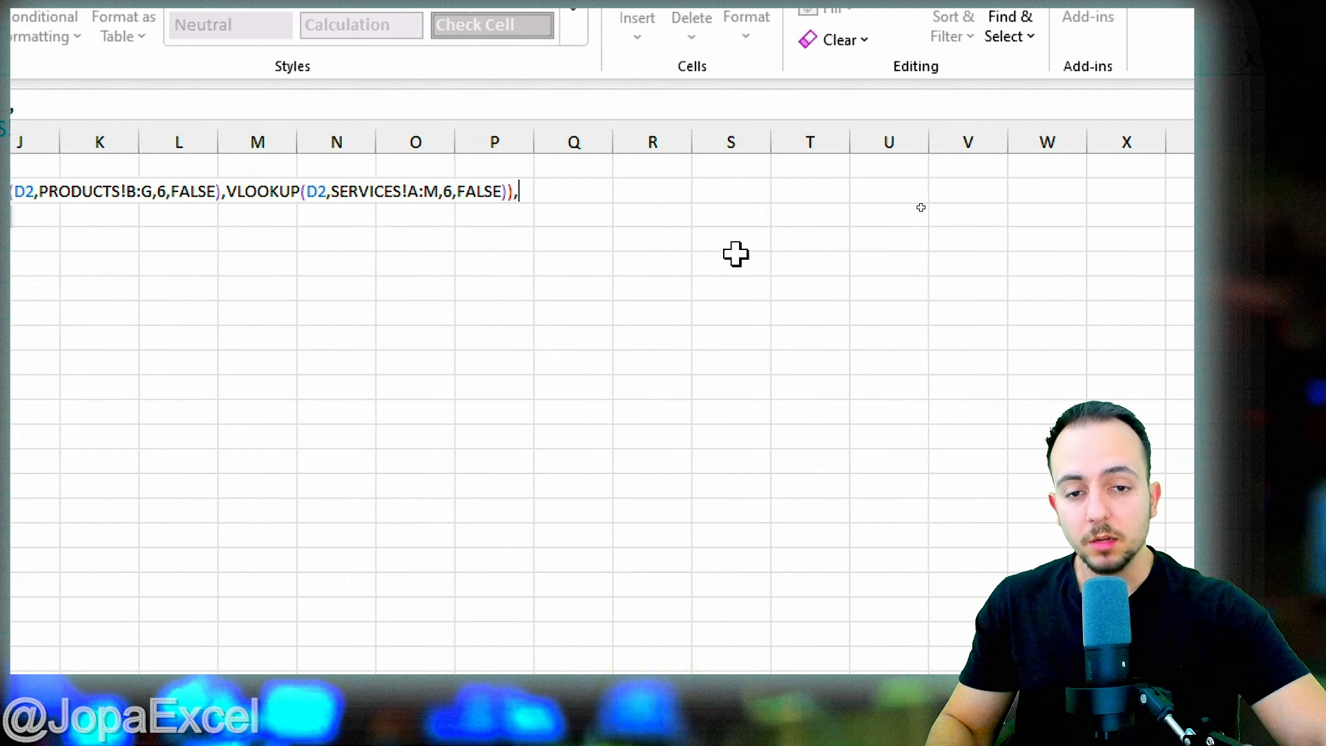
{"action": "type", "text": "VLO"}
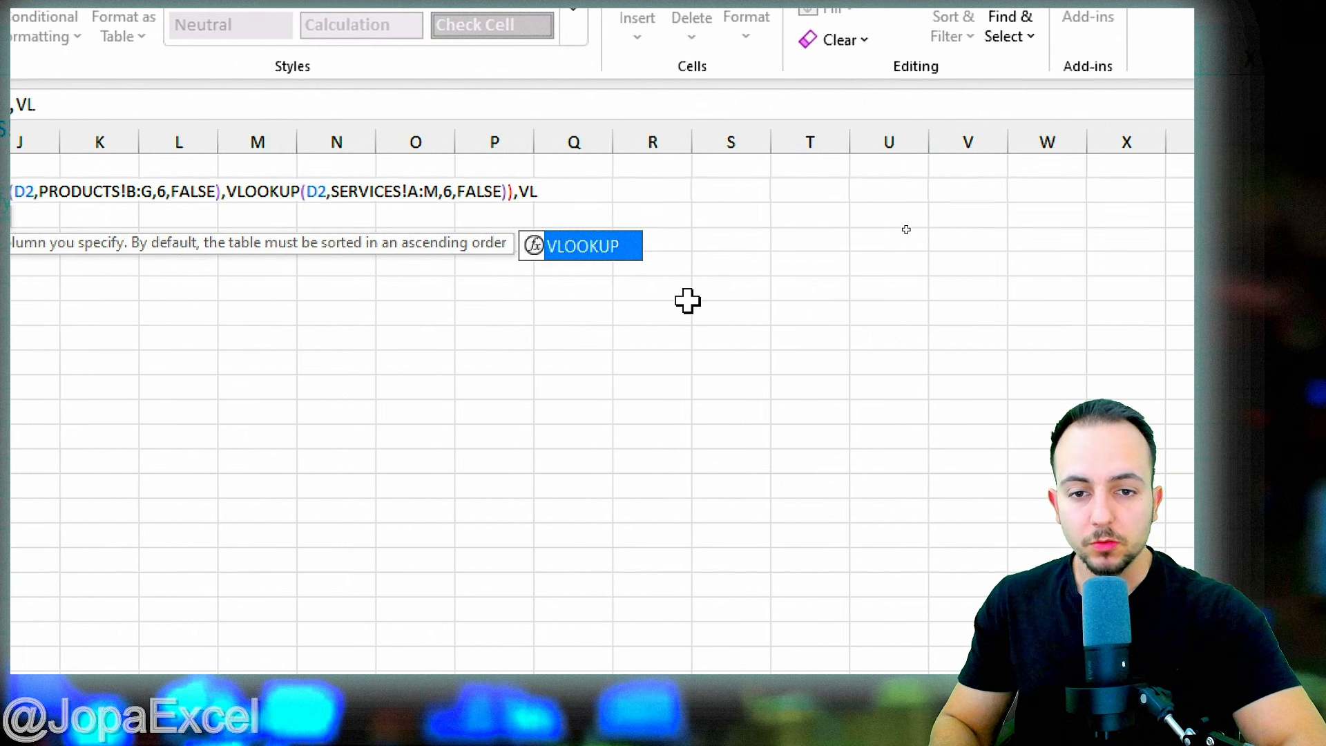
{"action": "double_click", "coordinate": [617, 248]}
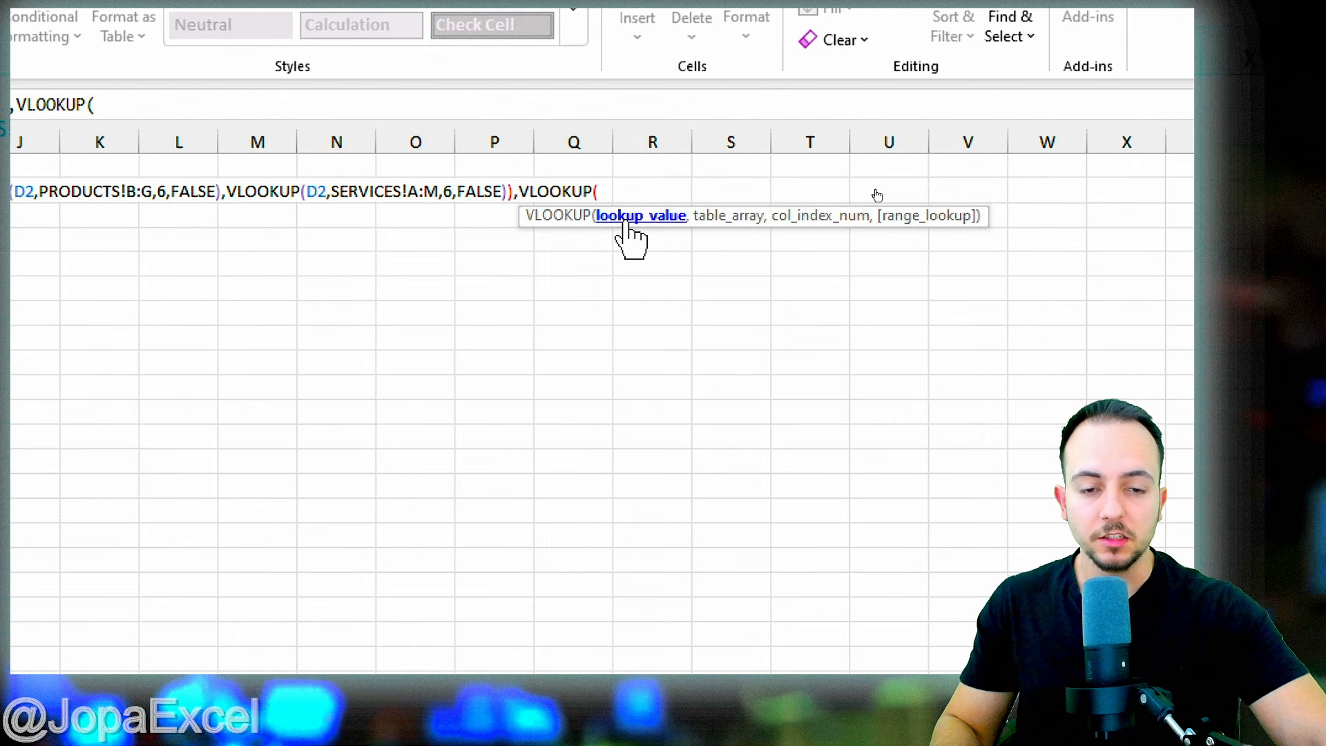
{"action": "left_click", "coordinate": [250, 186]}
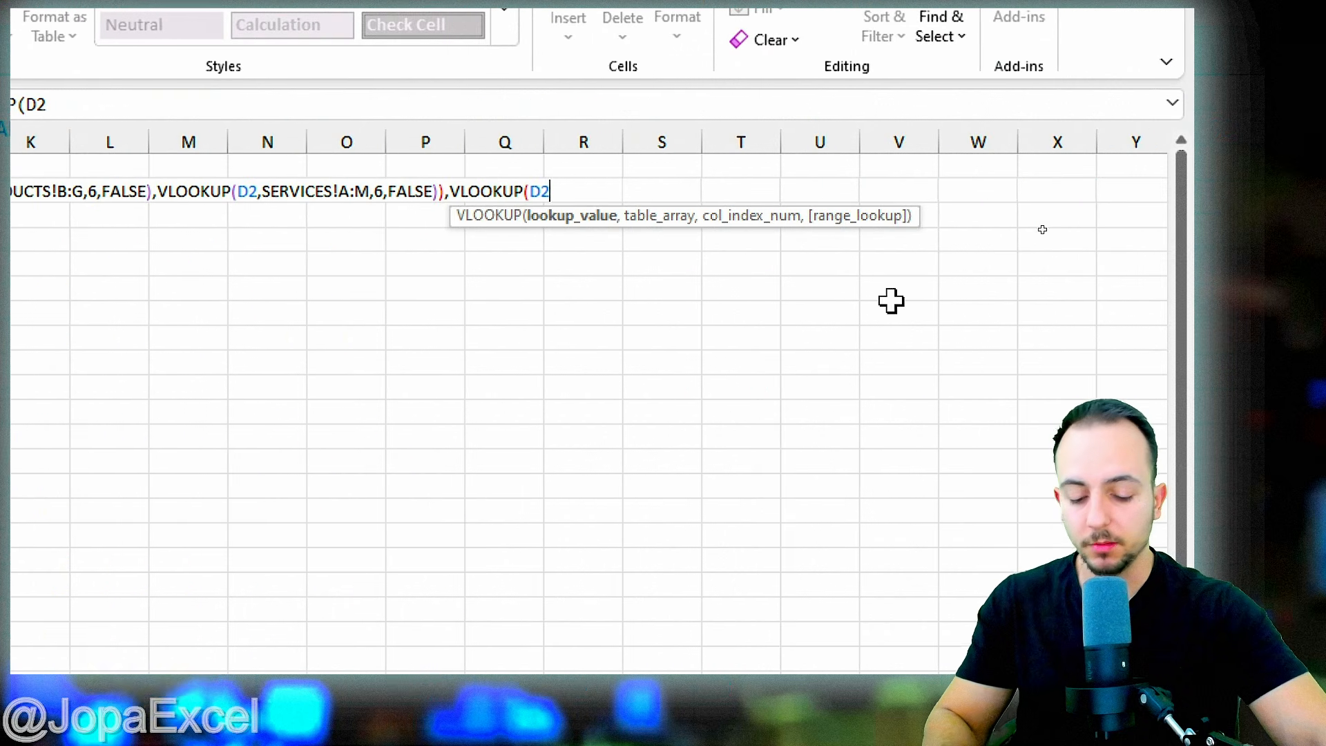
- Set the third VLOOKUP's table array to columns D:F of the PLANS sheet
{"action": "type", "text": ","}
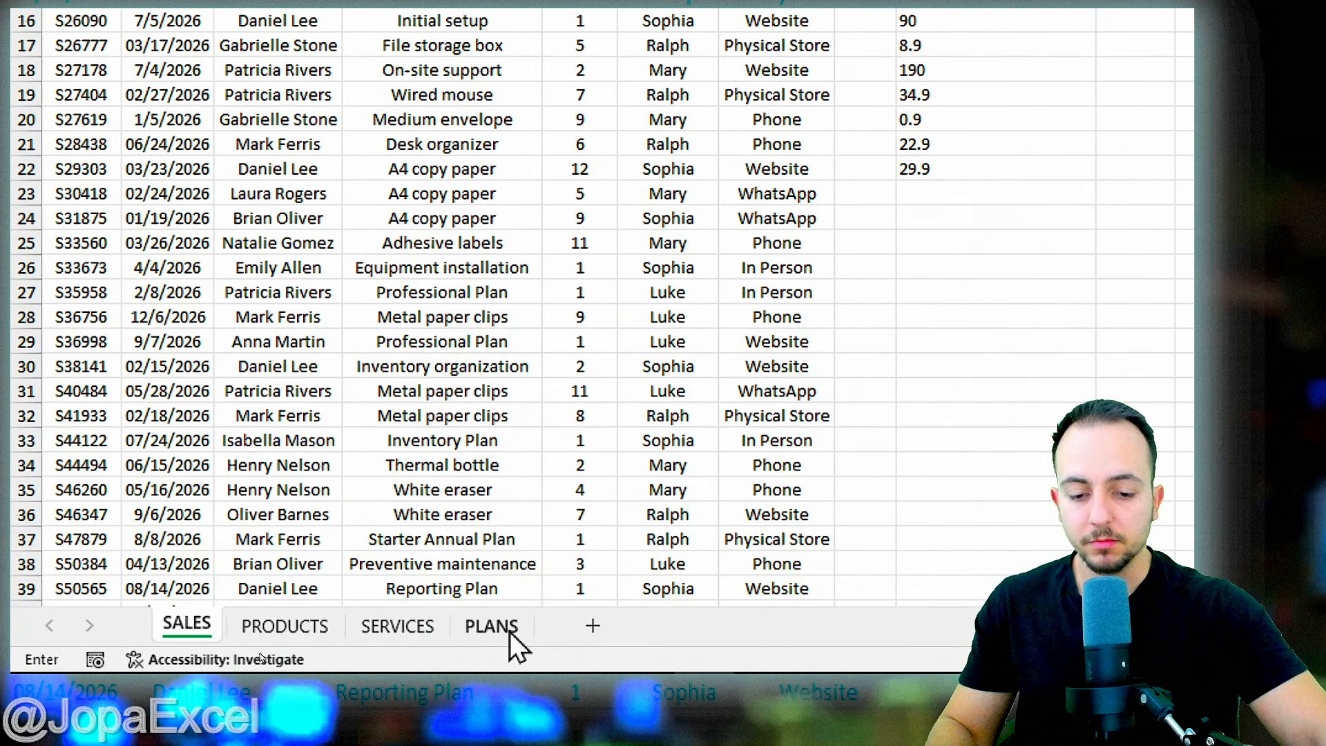
{"action": "left_click", "coordinate": [511, 628]}
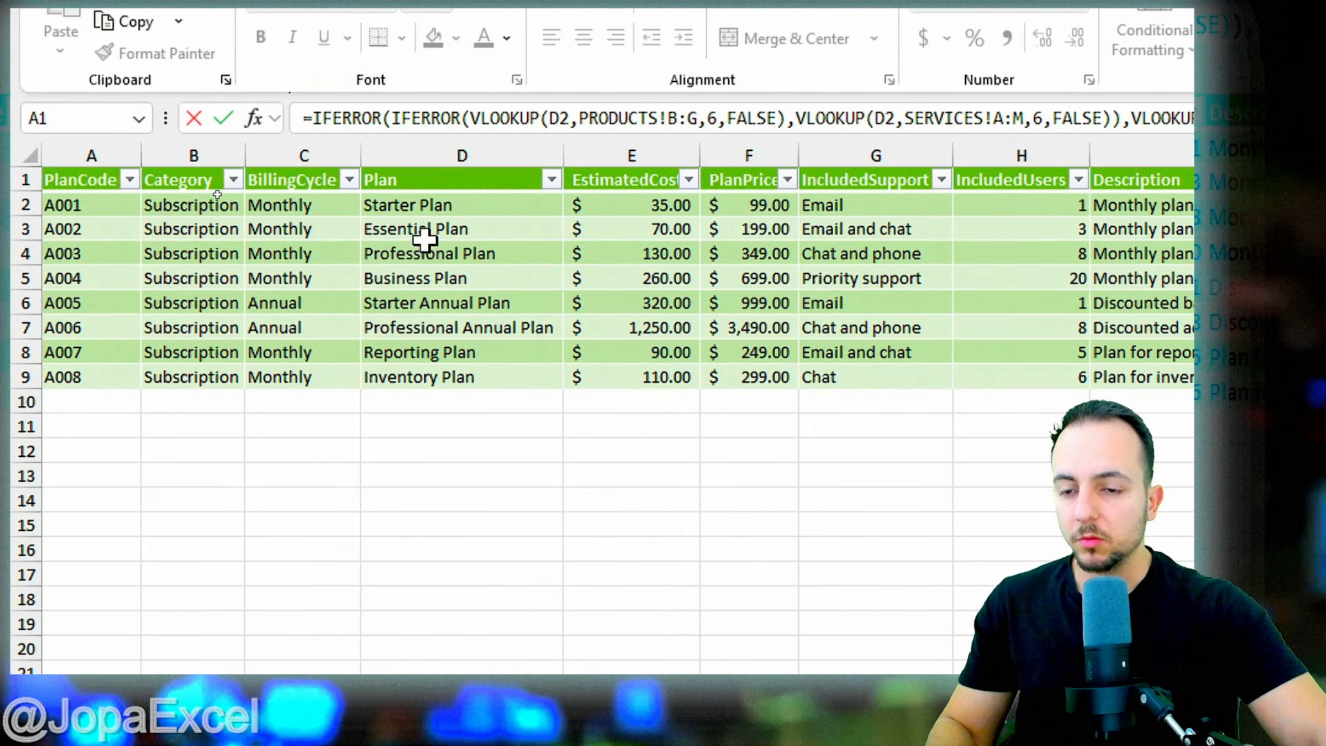
{"action": "left_click", "coordinate": [497, 155]}
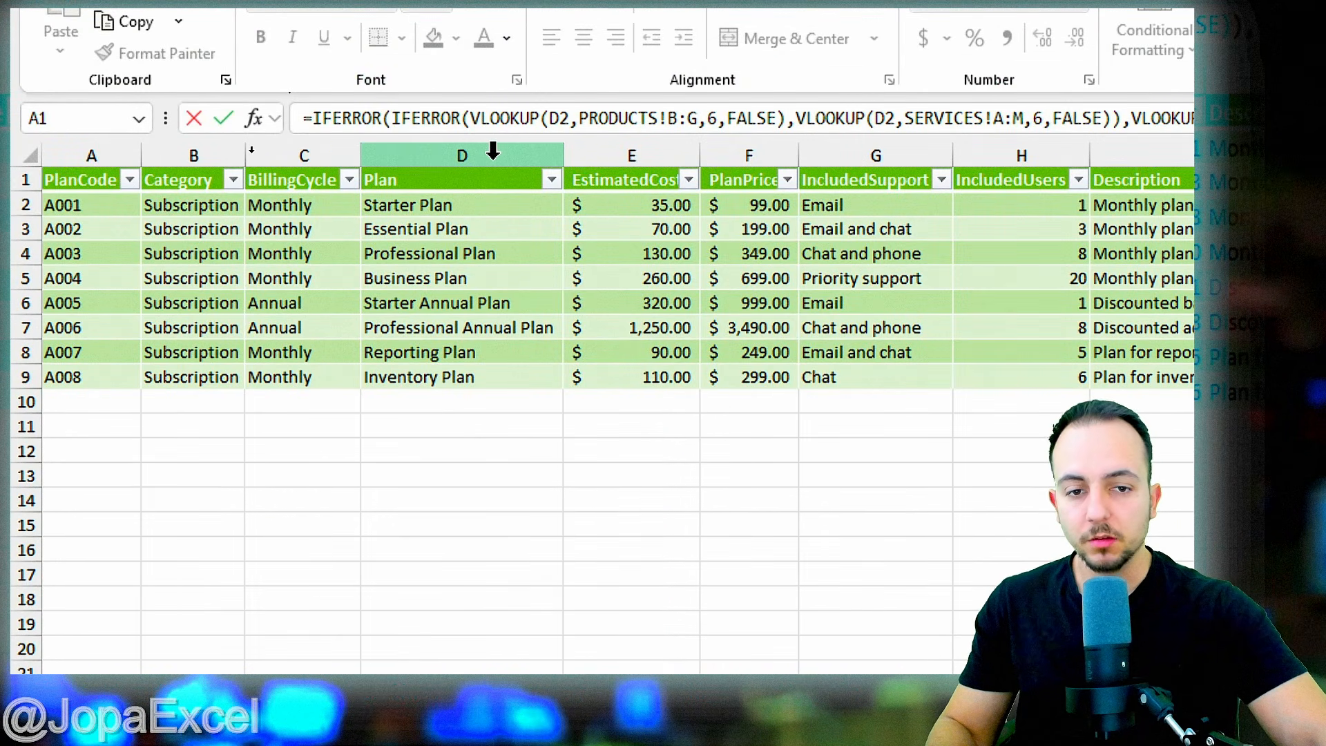
{"action": "left_click", "coordinate": [493, 151]}
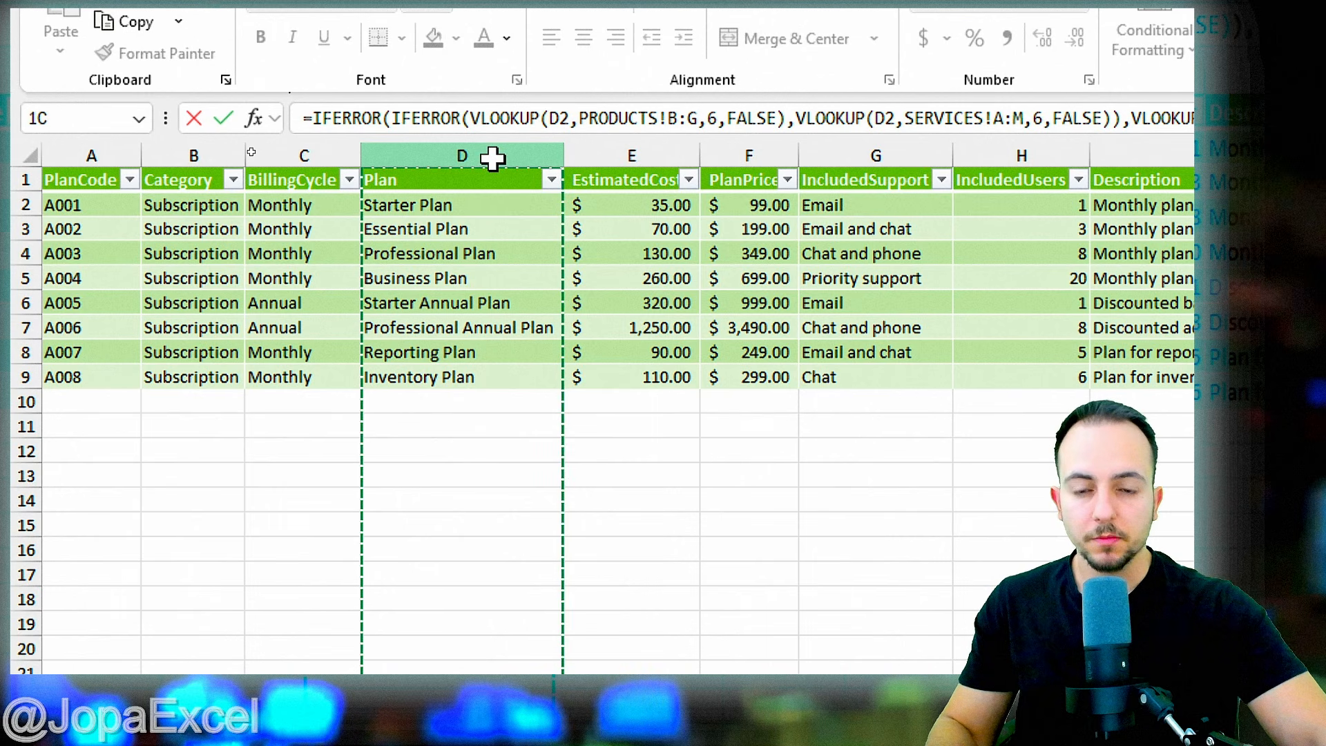
{"action": "left_click_drag", "start_coordinate": [493, 157], "coordinate": [743, 151]}
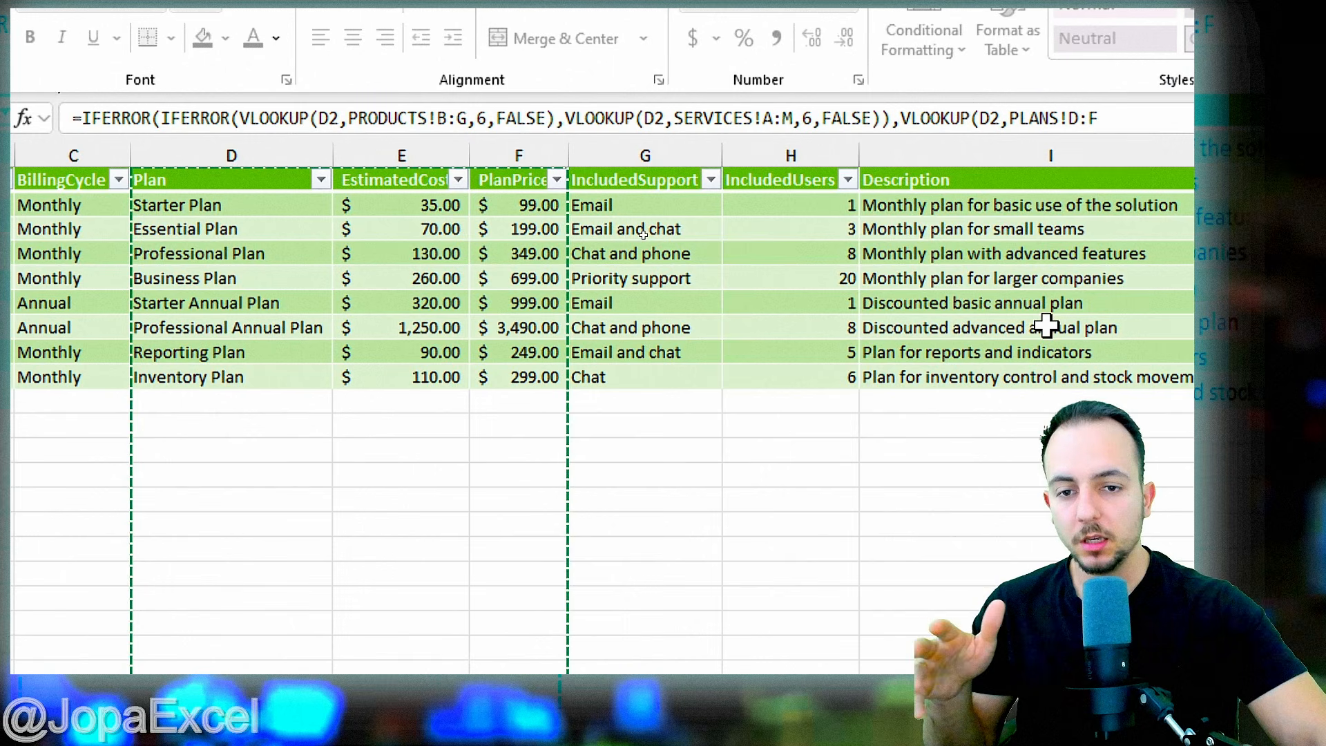
- Complete the third VLOOKUP with column index 3 and FALSE for an exact match, closing and entering the nested IFERROR formula
{"action": "type", "text": ","}
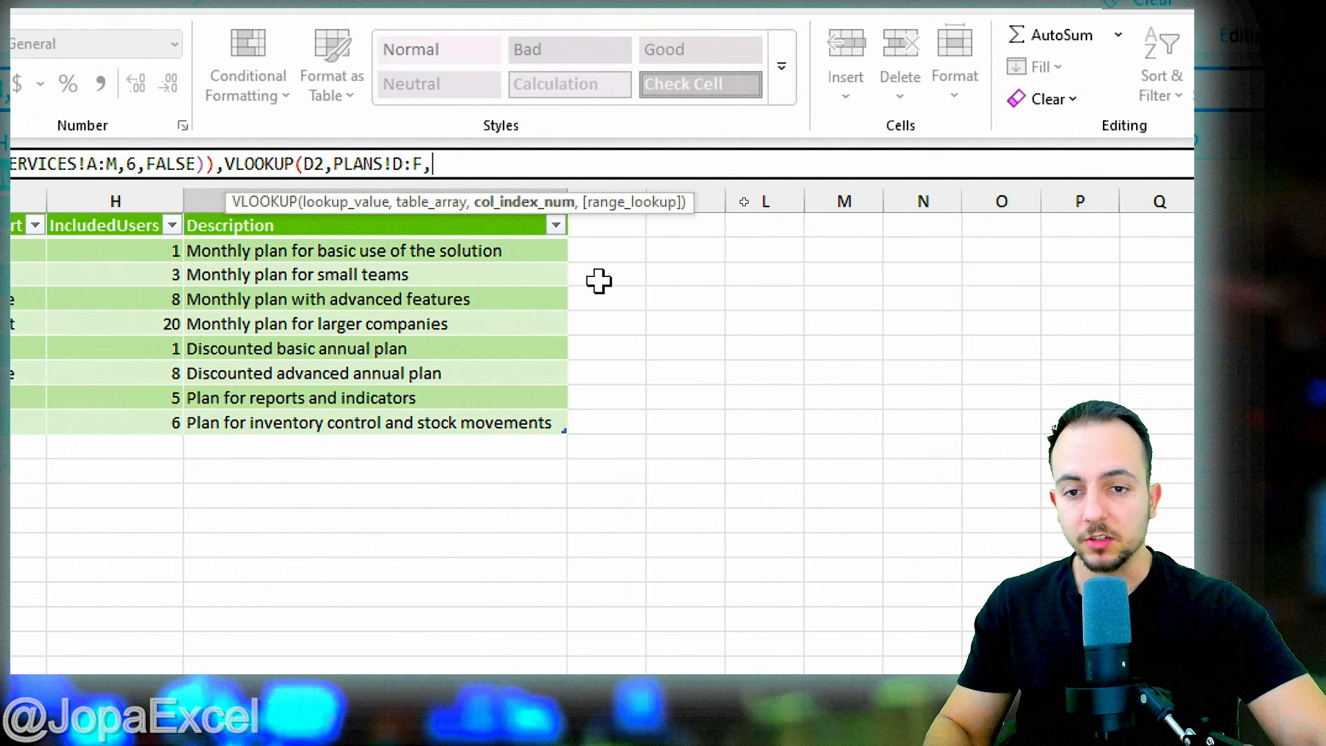
{"action": "type", "text": ","}
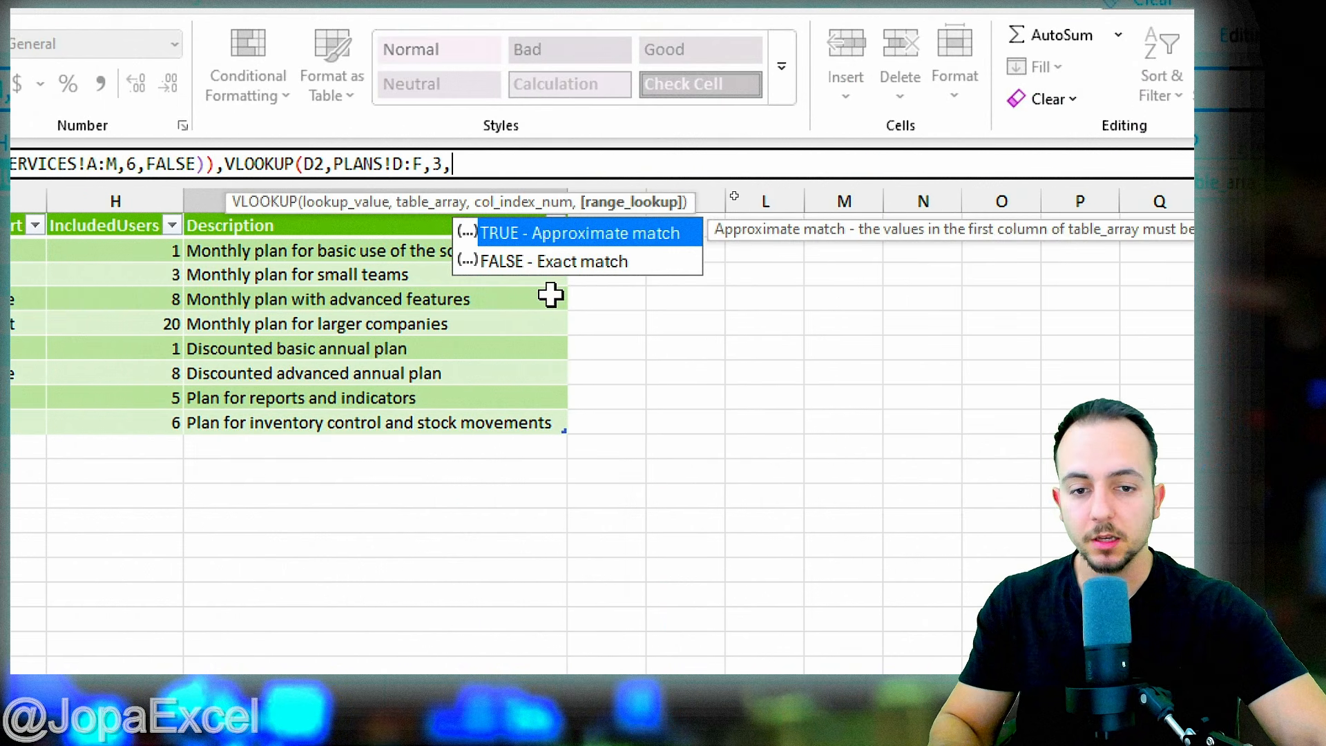
{"action": "double_click", "coordinate": [594, 263]}
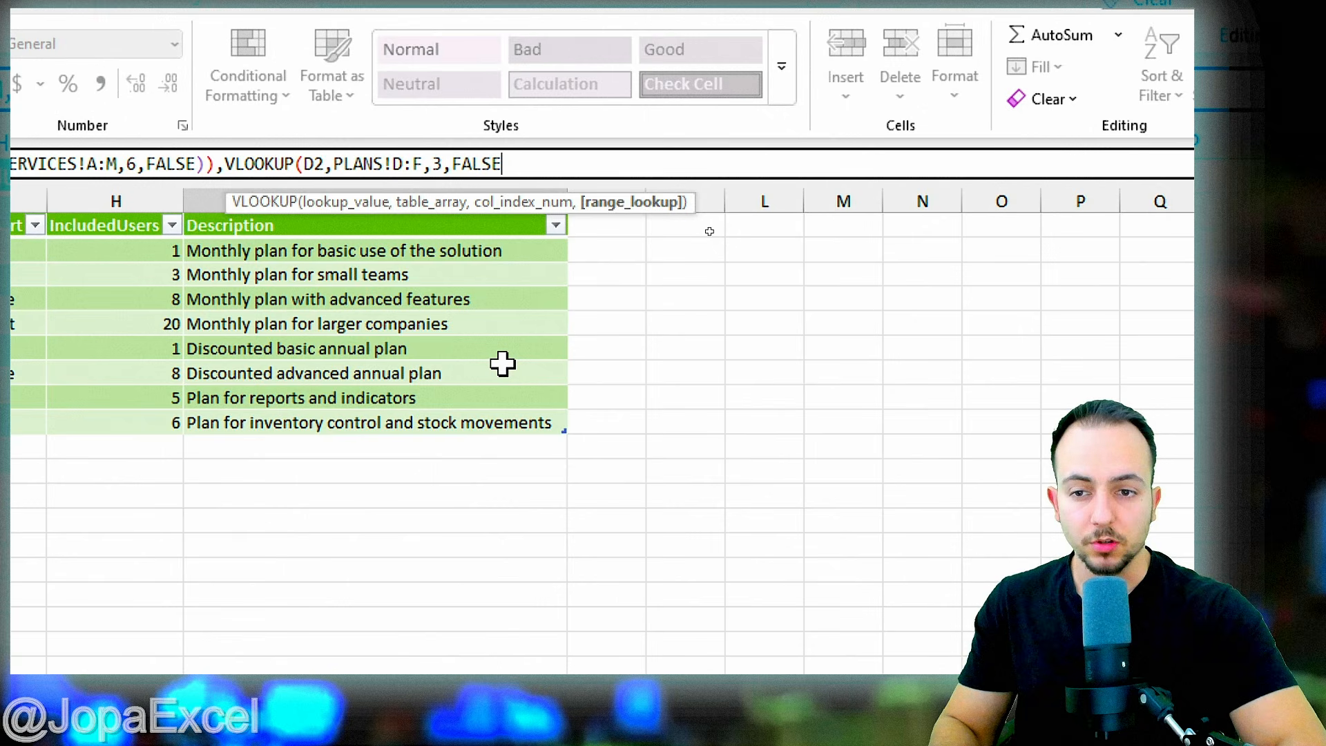
{"action": "type", "text": ")"}
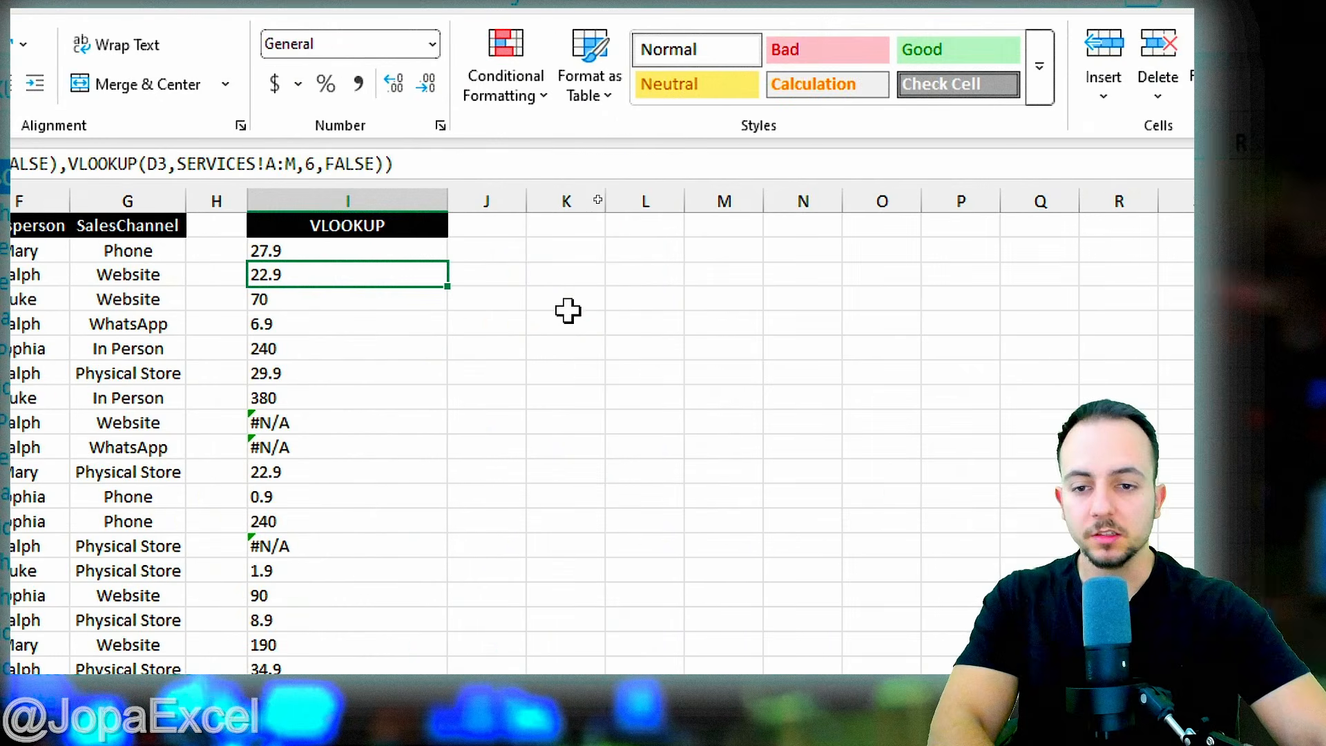
- Fill the nested IFERROR formula from I2 down column I to row 40 on the SALES sheet
{"action": "left_click", "coordinate": [411, 248]}
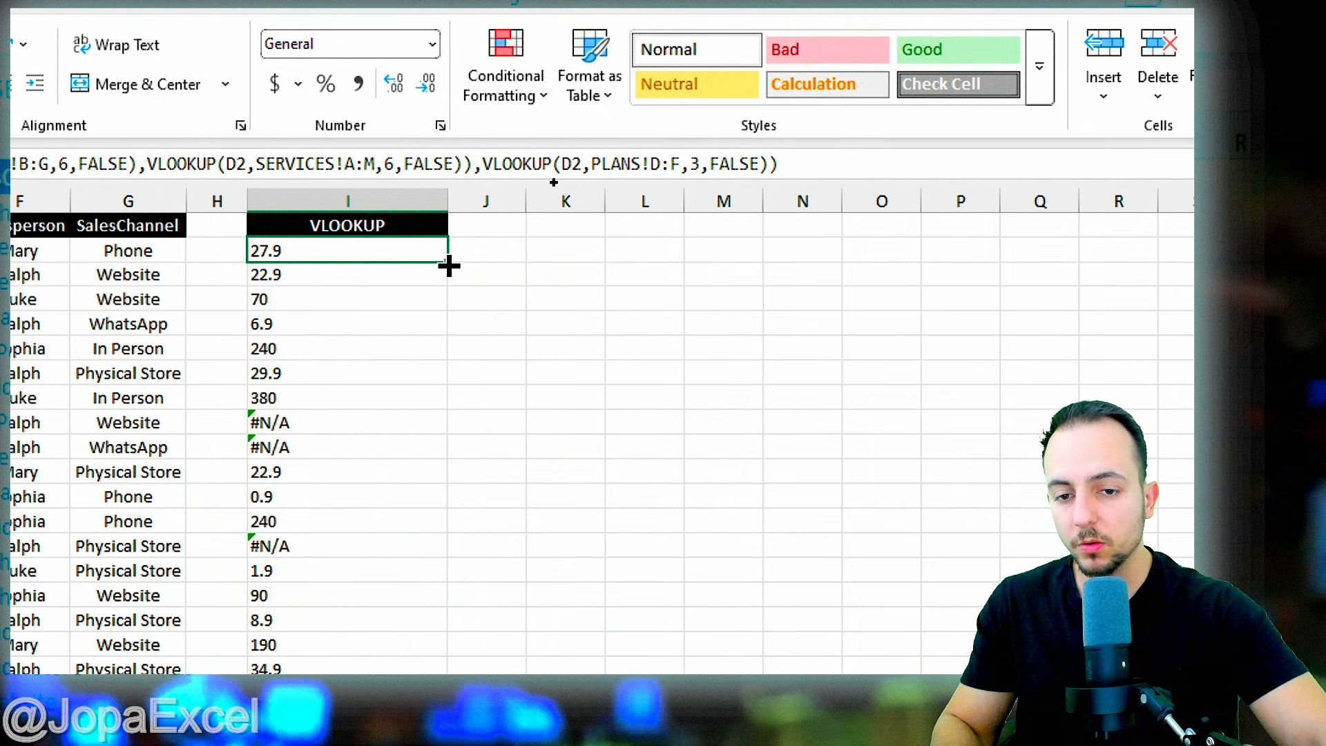
{"action": "mouse_move", "coordinate": [447, 262]}
{"action": "left_mouse_down"}
{"action": "mouse_move", "coordinate": [377, 745]}
{"action": "mouse_move", "coordinate": [342, 745]}
{"action": "left_mouse_up"}
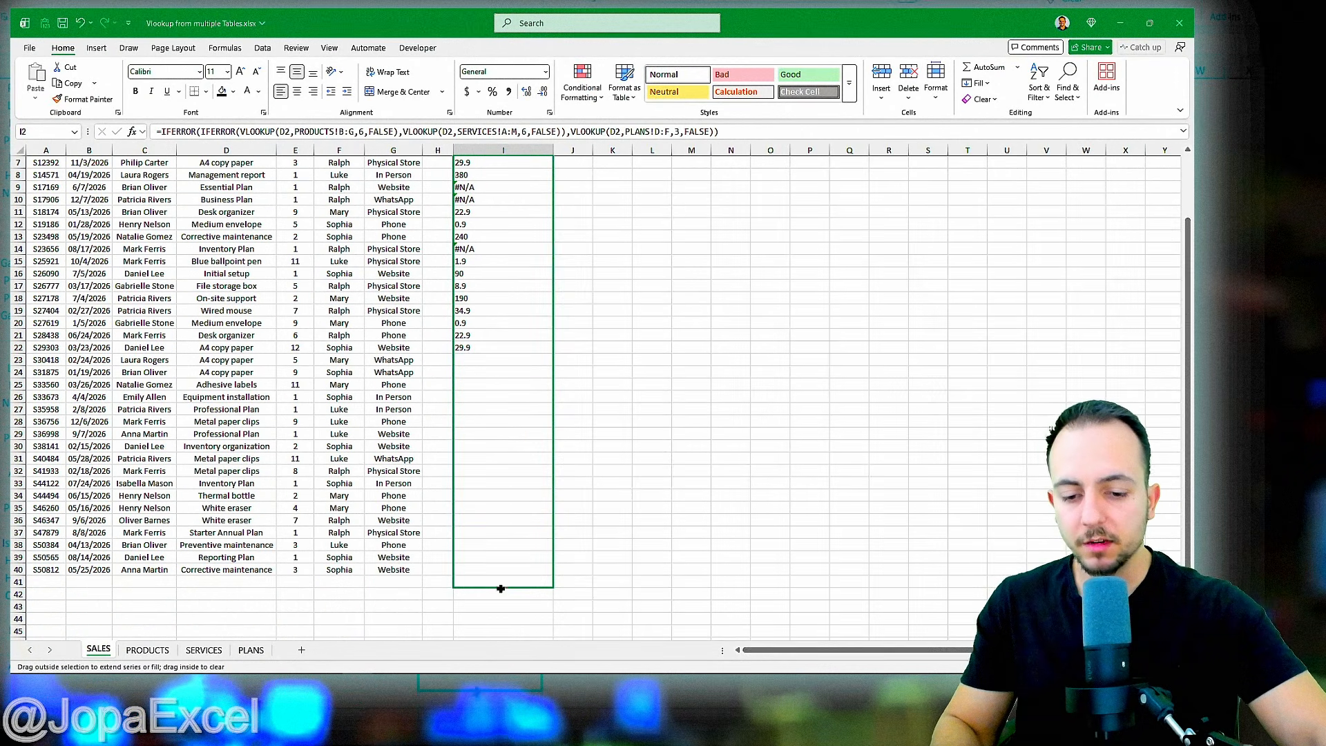
{"action": "left_click_drag", "start_coordinate": [500, 588], "coordinate": [502, 580]}
{"action": "left_click", "coordinate": [504, 544]}
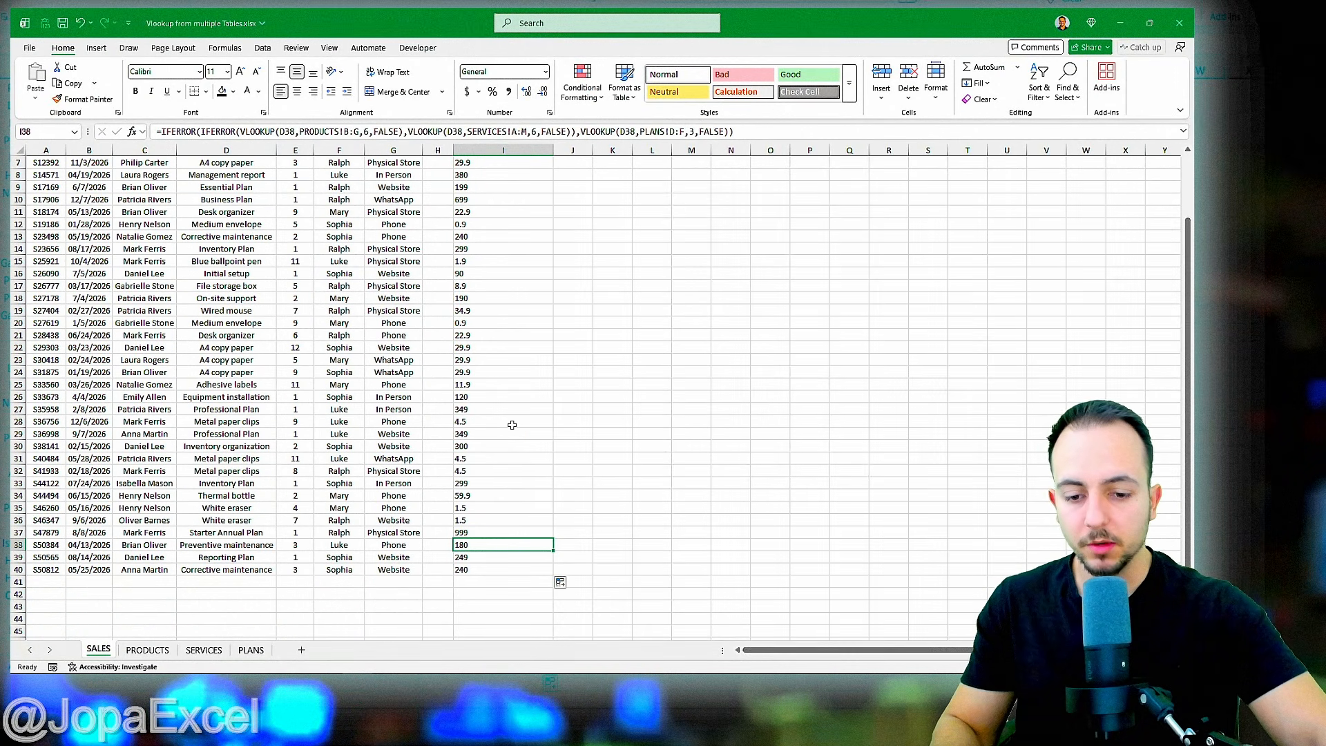
{"action": "scroll", "coordinate": [521, 272], "scroll_direction": "up", "scroll_amount": 2}
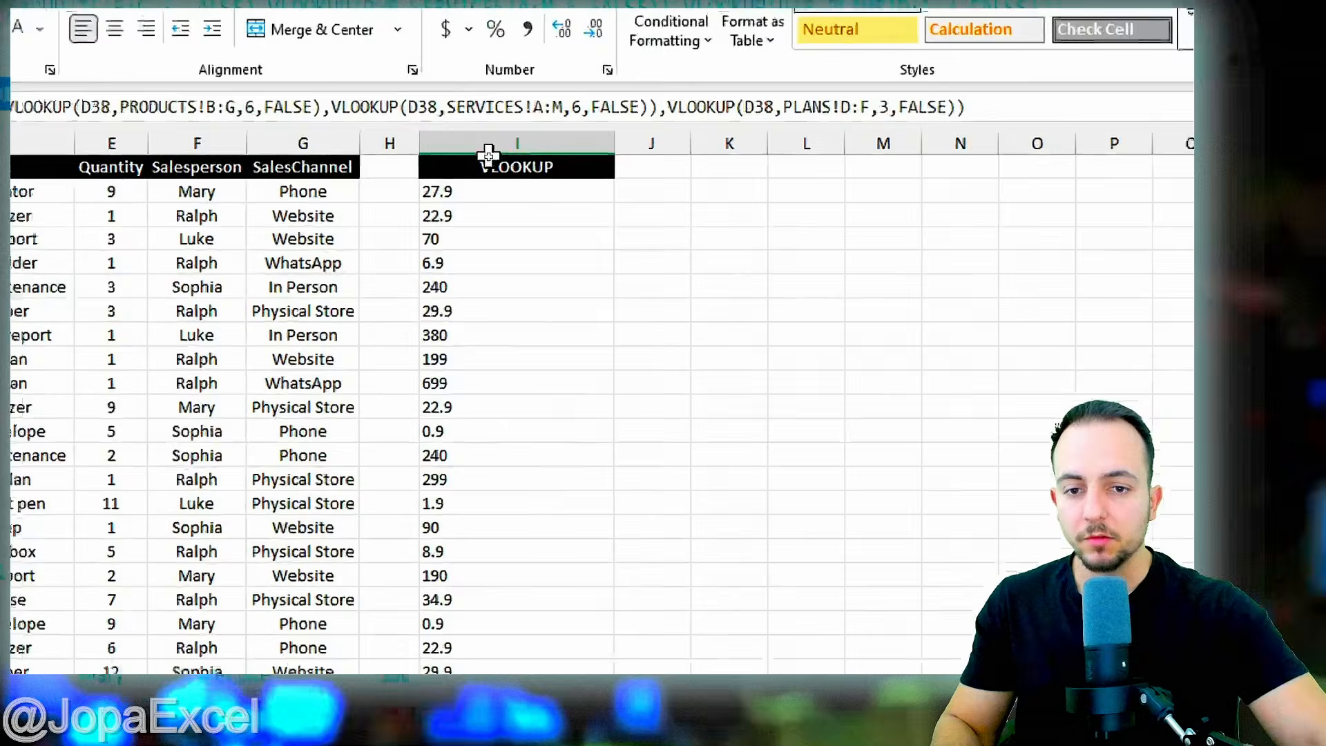
{"action": "left_click", "coordinate": [495, 166]}
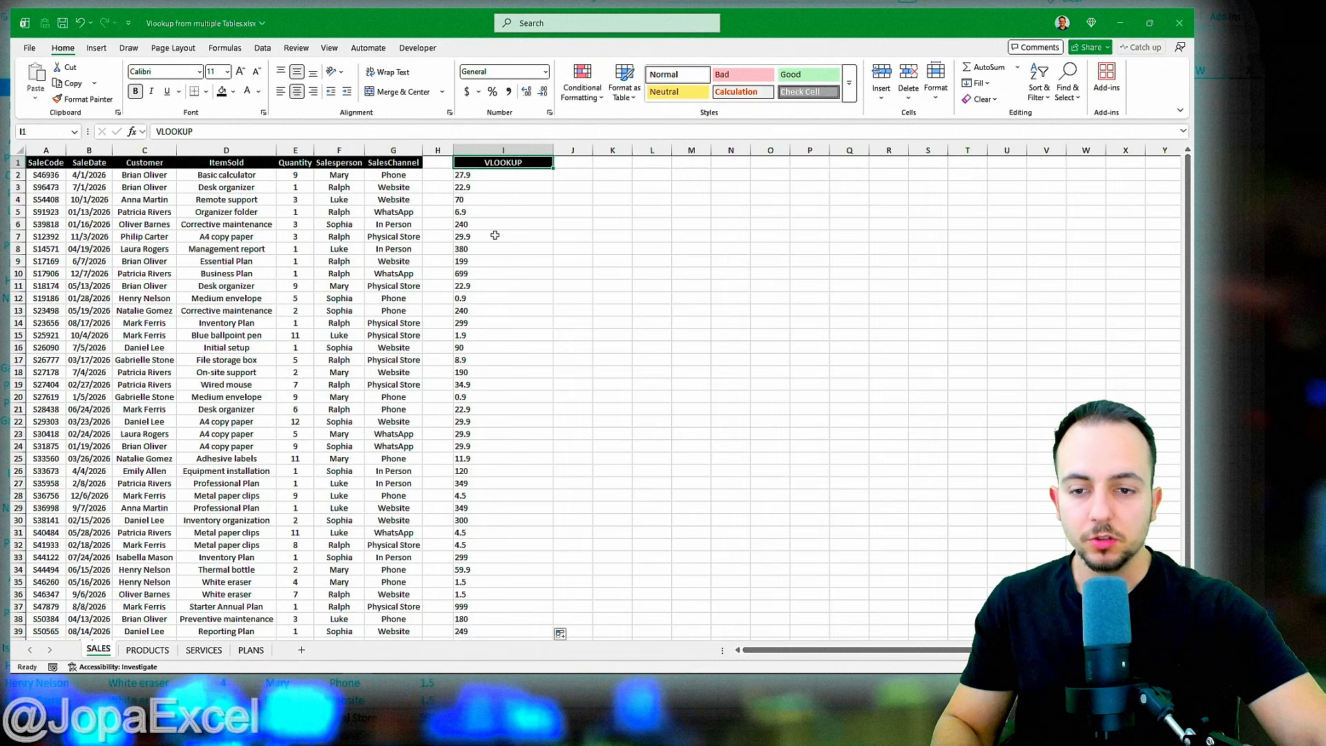
{"action": "left_click", "coordinate": [48, 163]}
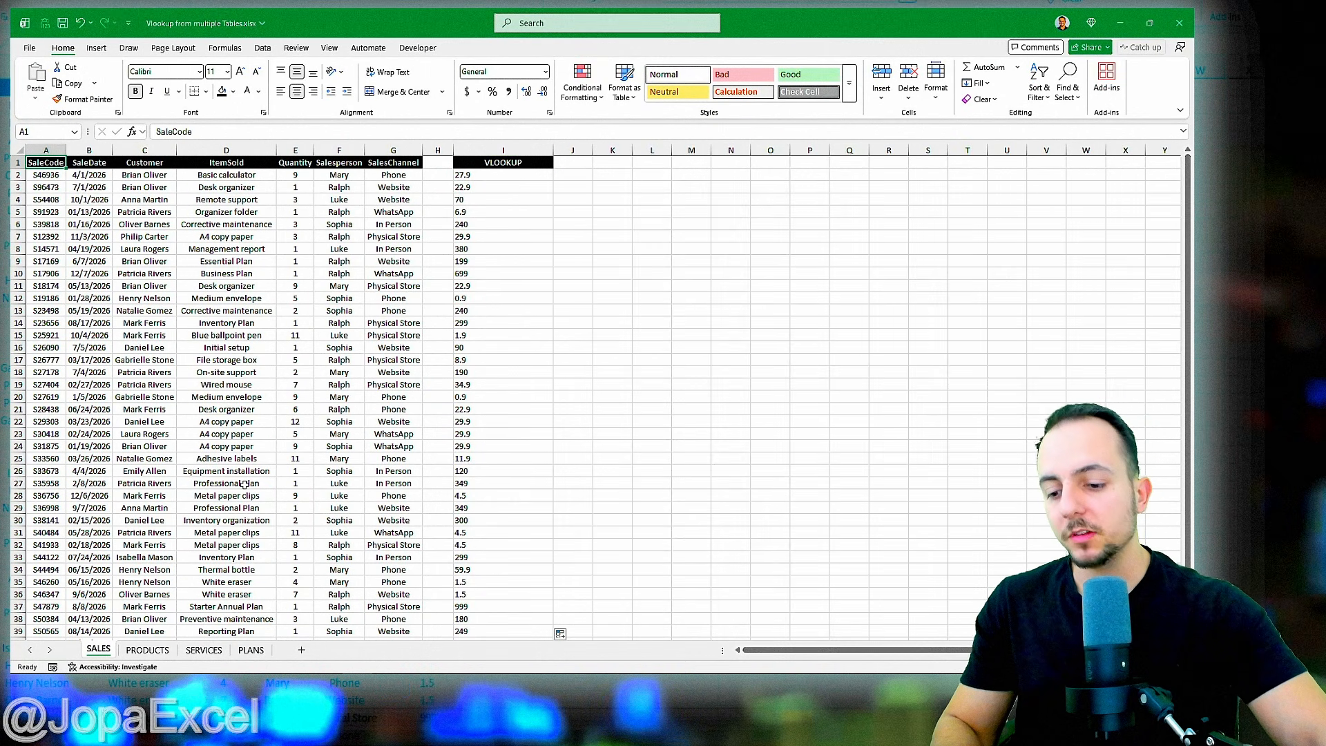